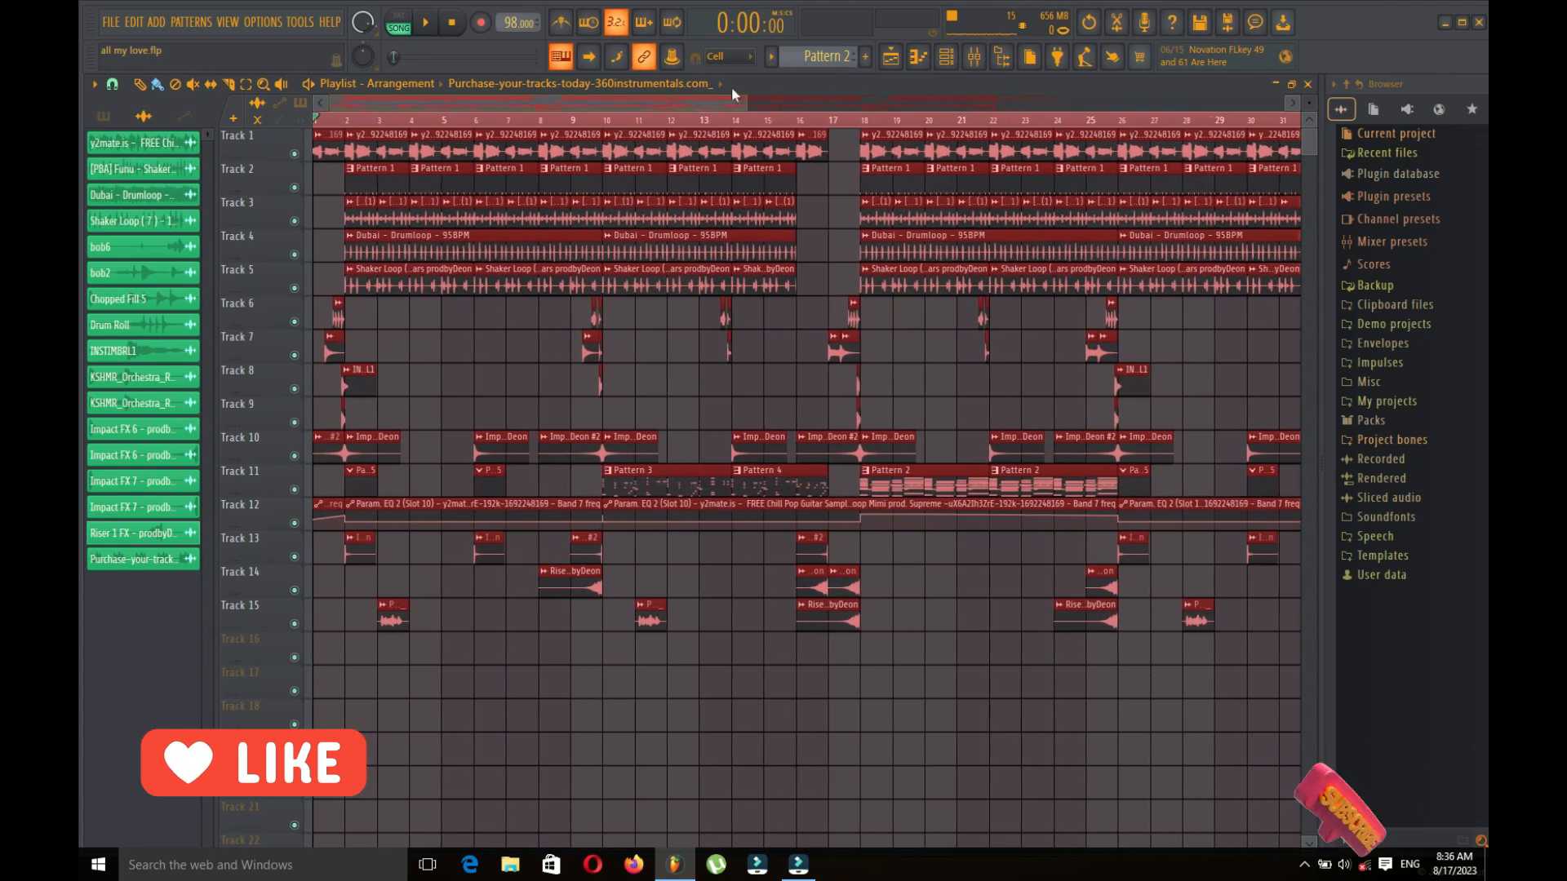
# Step: Play the full arrangement from the start, stop it, and clear the time selection covering the whole song
pyautogui.click(426, 25)
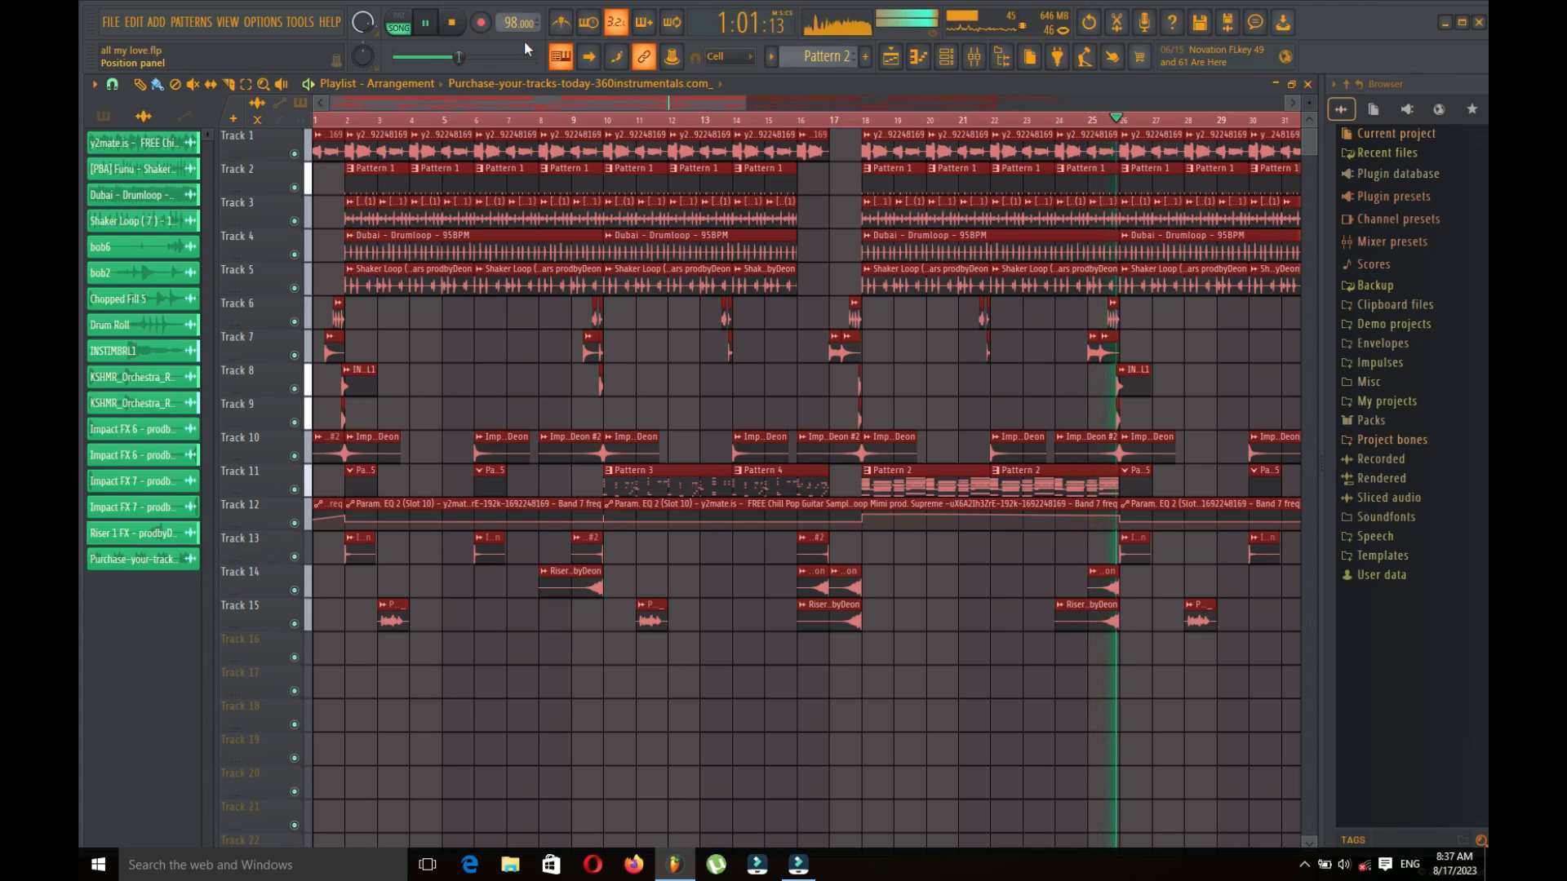
pyautogui.click(457, 24)
pyautogui.scroll(-3, 1072, 120)
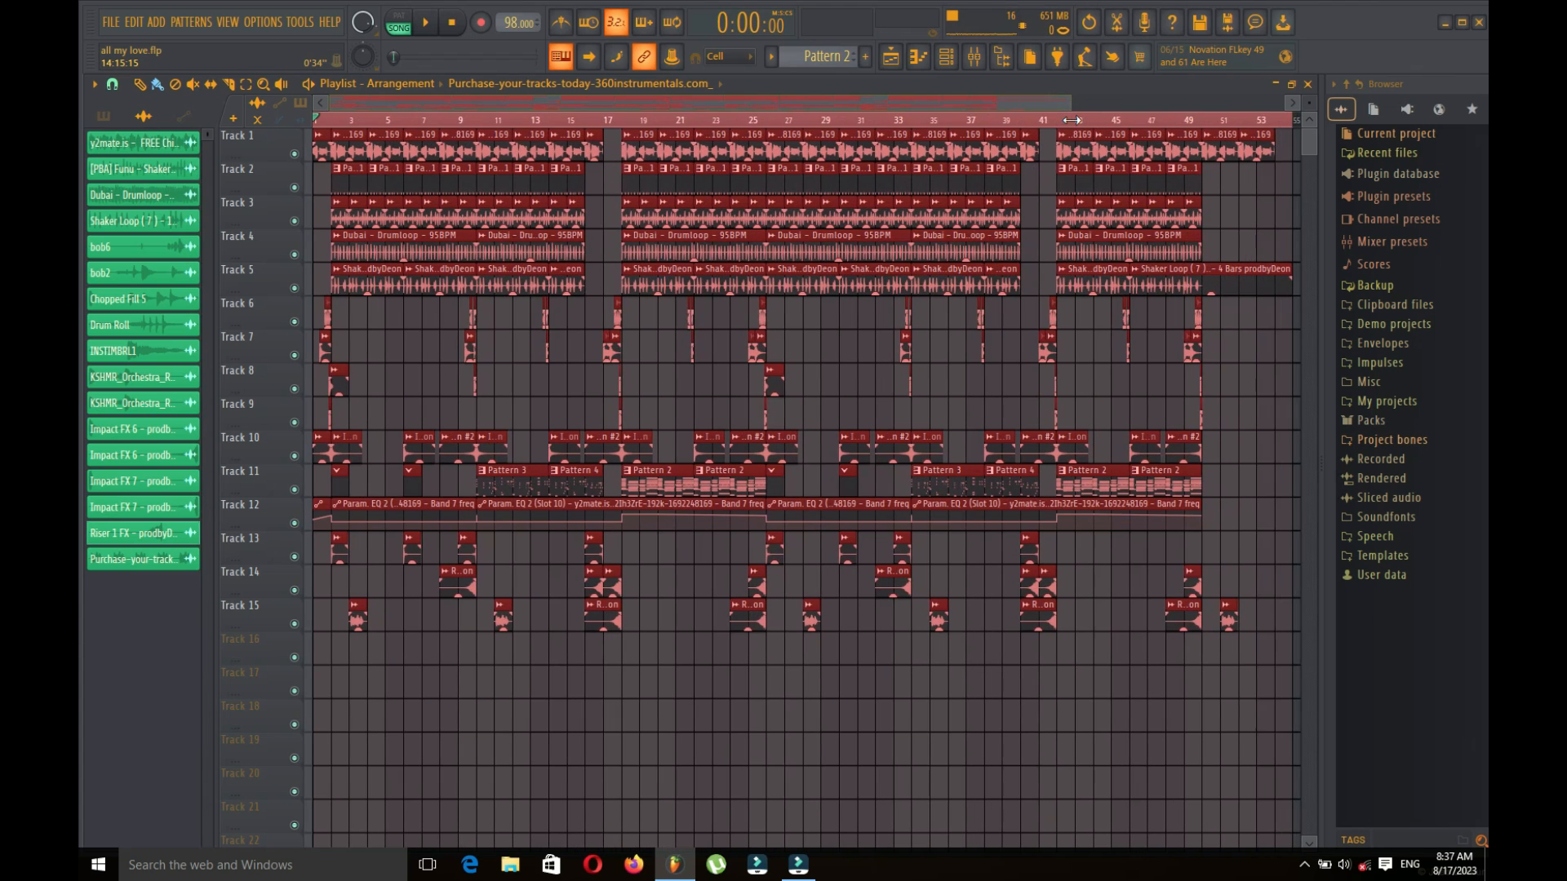
pyautogui.click(1010, 122)
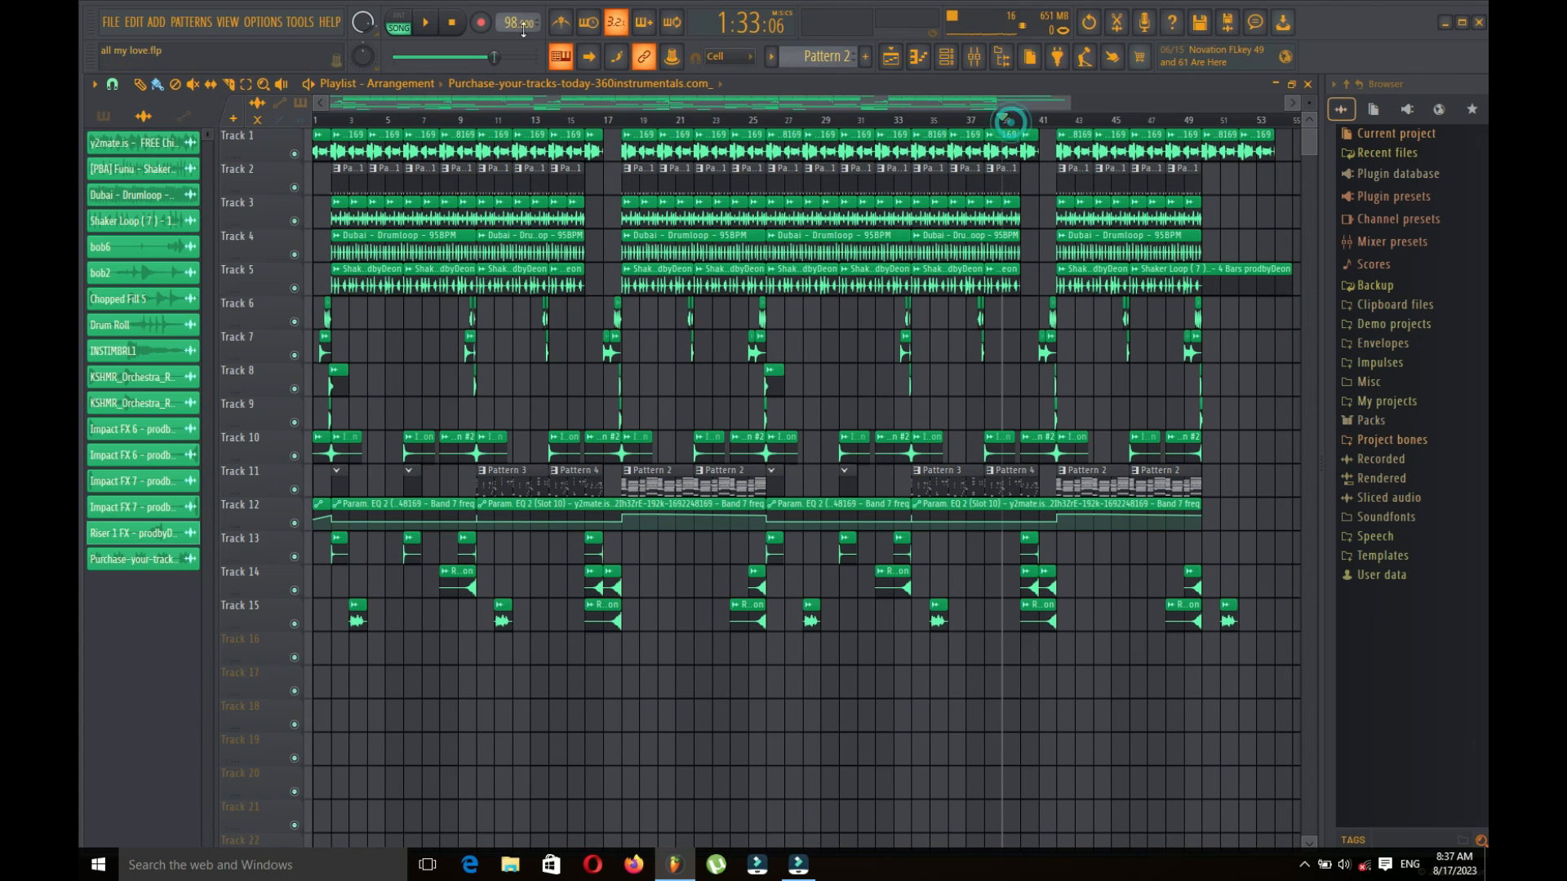
# Step: Solo Track 1 and play its guitar sample over the time-selected first bar
pyautogui.moveTo(1068, 102); pyautogui.dragTo(404, 99)
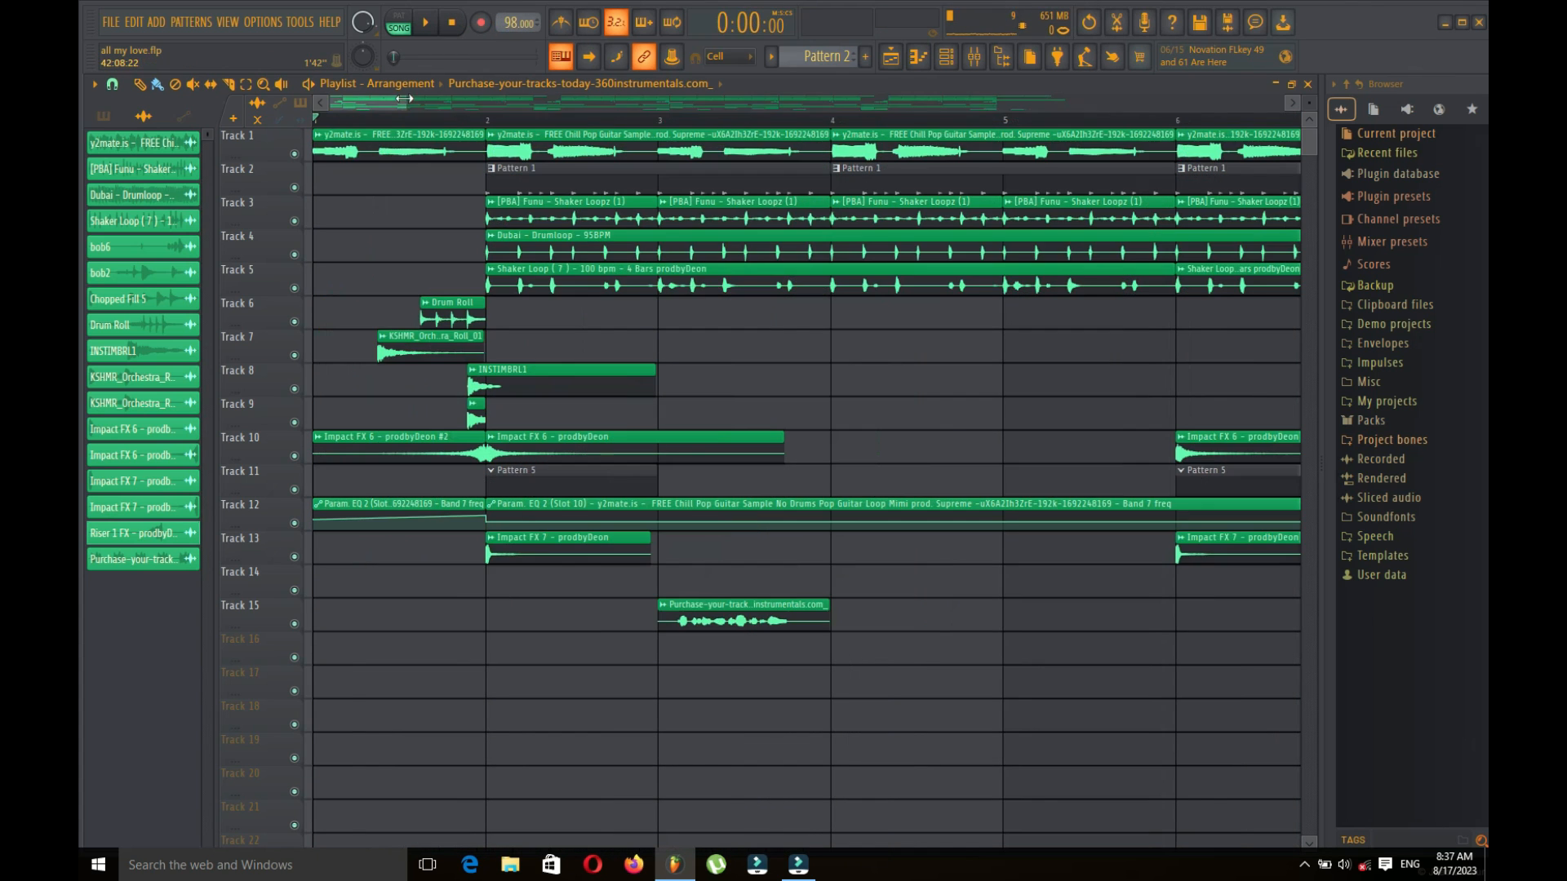
pyautogui.keyDown('ctrl'); pyautogui.click(293, 153); pyautogui.keyUp('ctrl')
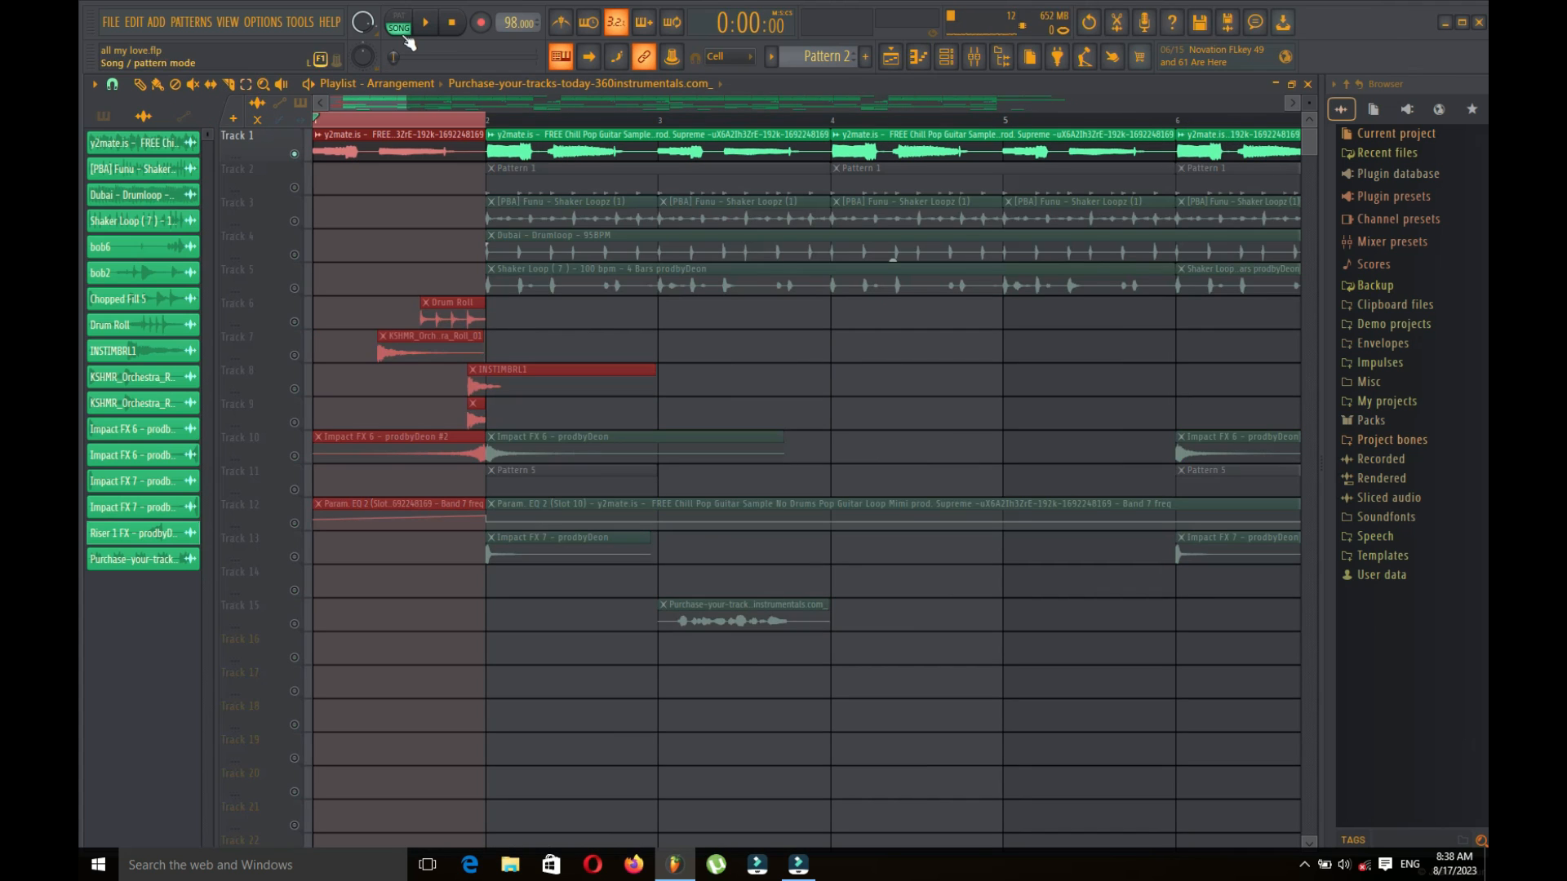
pyautogui.click(427, 25)
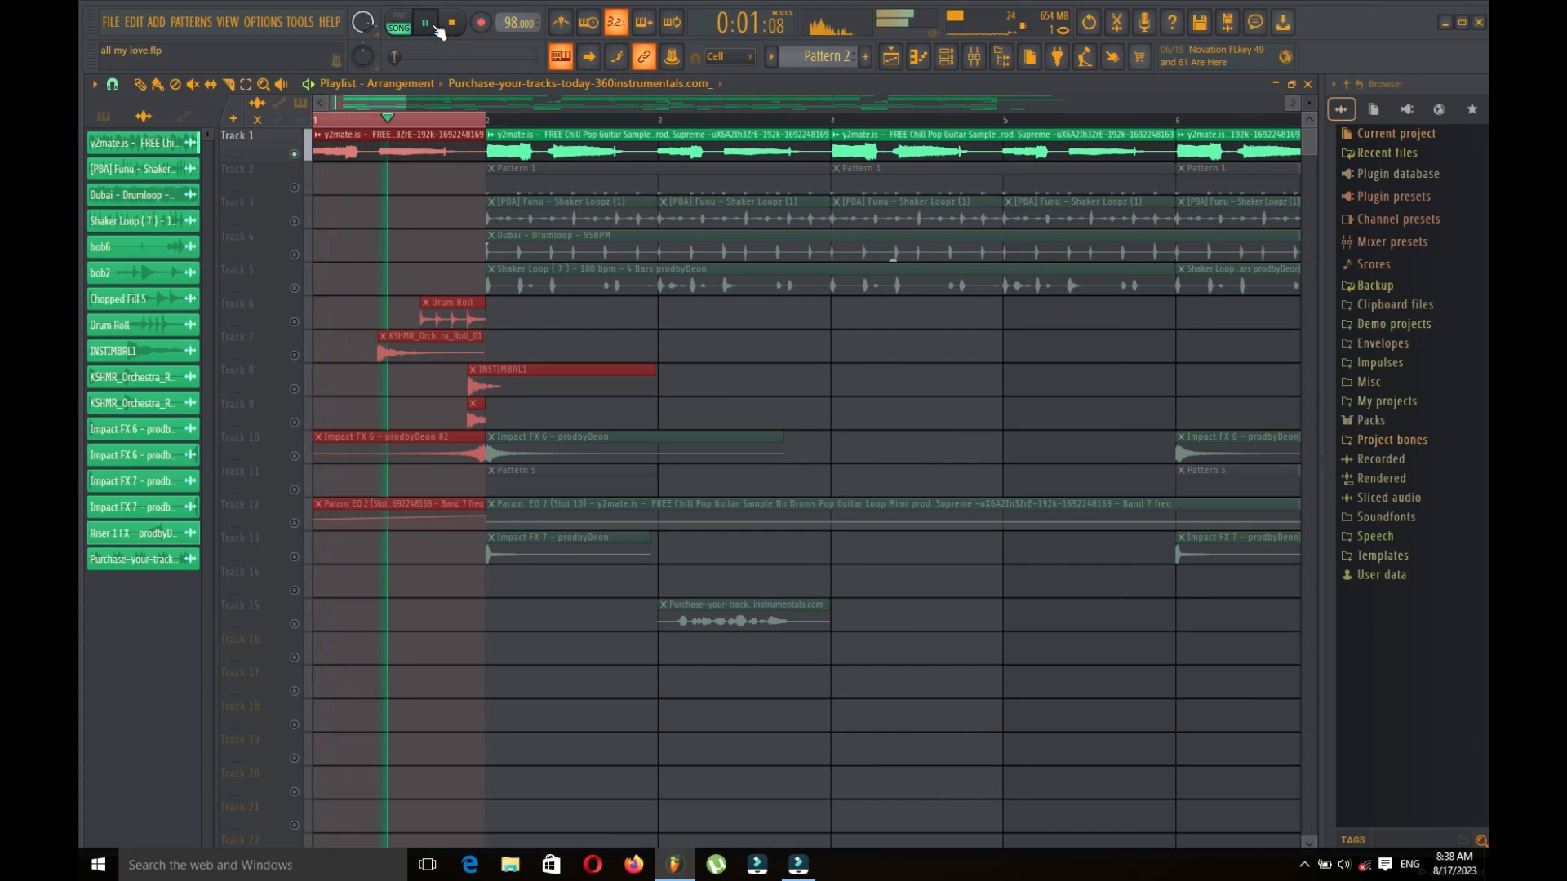
pyautogui.click(453, 27)
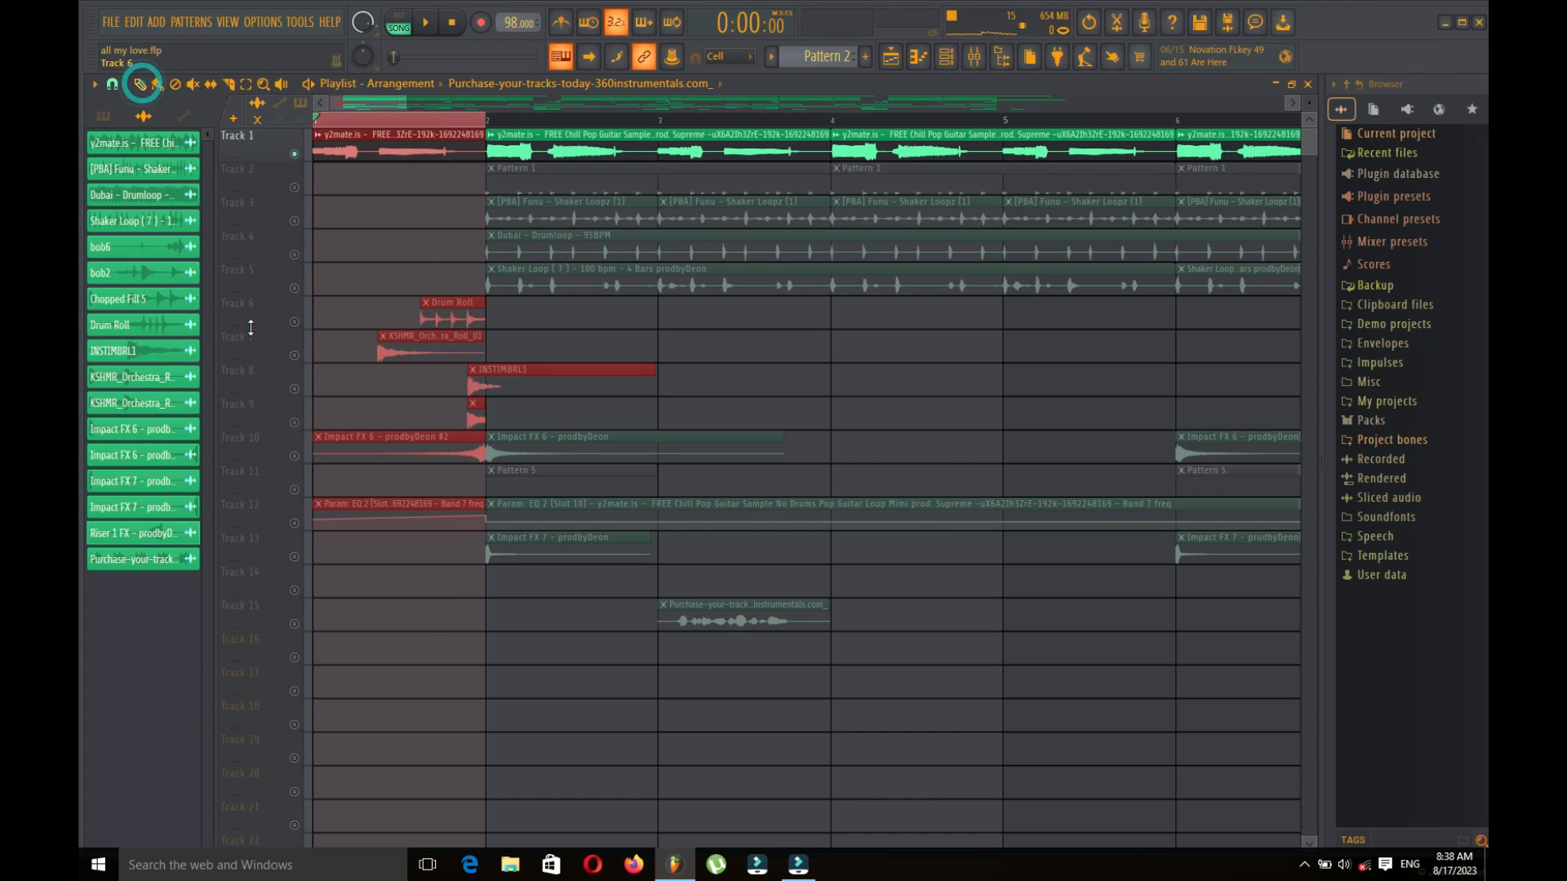
# Step: Mute Track 1, enable only Tracks 6 to 10 and 12, and play the intro effects in bar 1
pyautogui.click(296, 357)
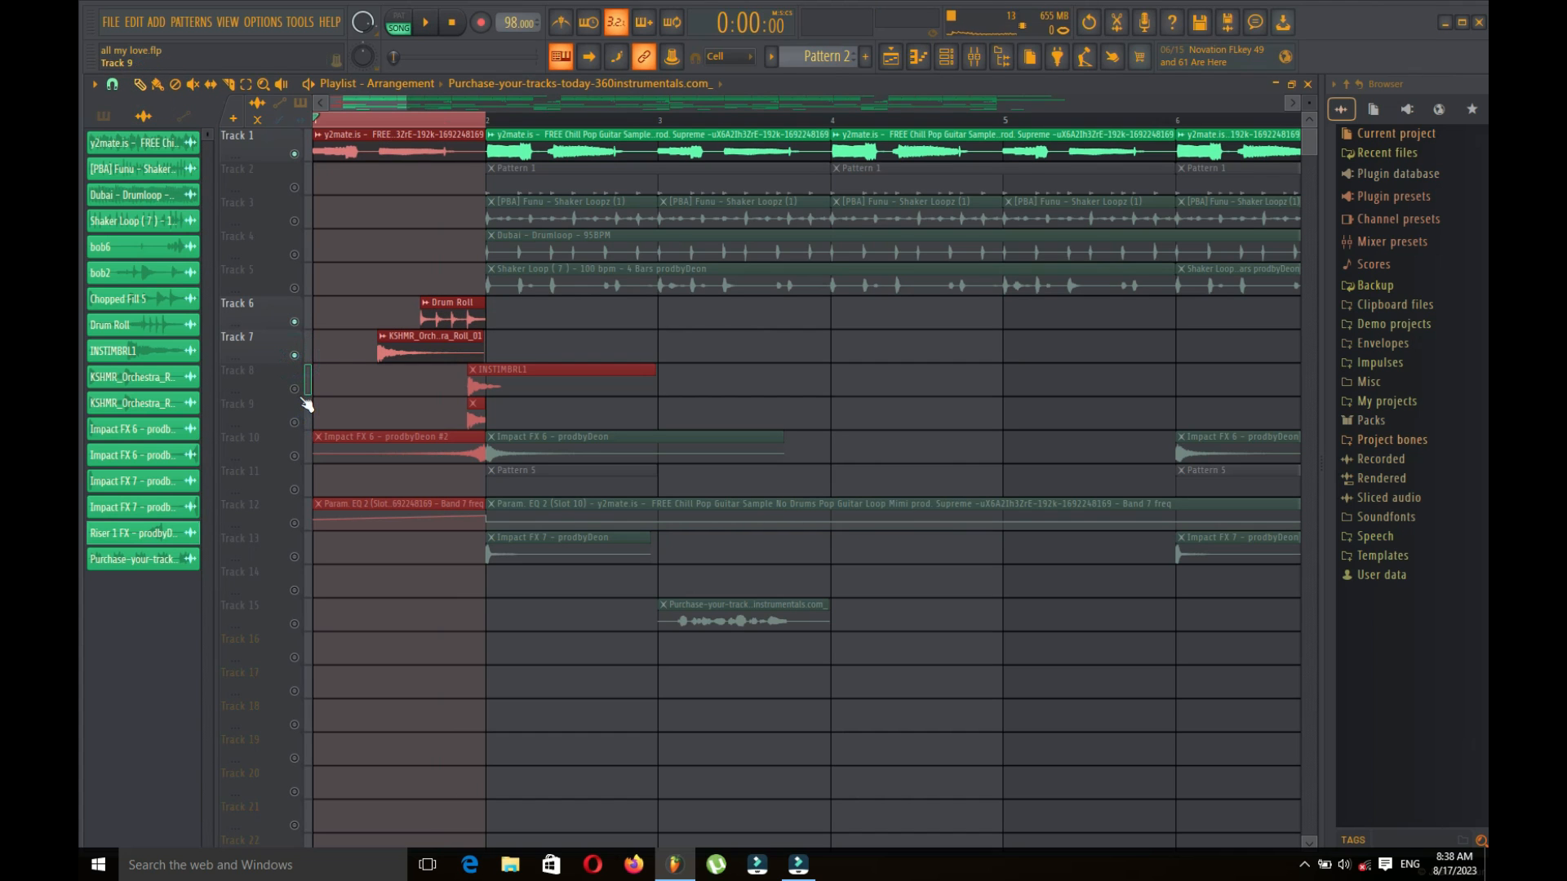
pyautogui.rightClick(295, 388)
pyautogui.rightClick(295, 324)
pyautogui.press('space')
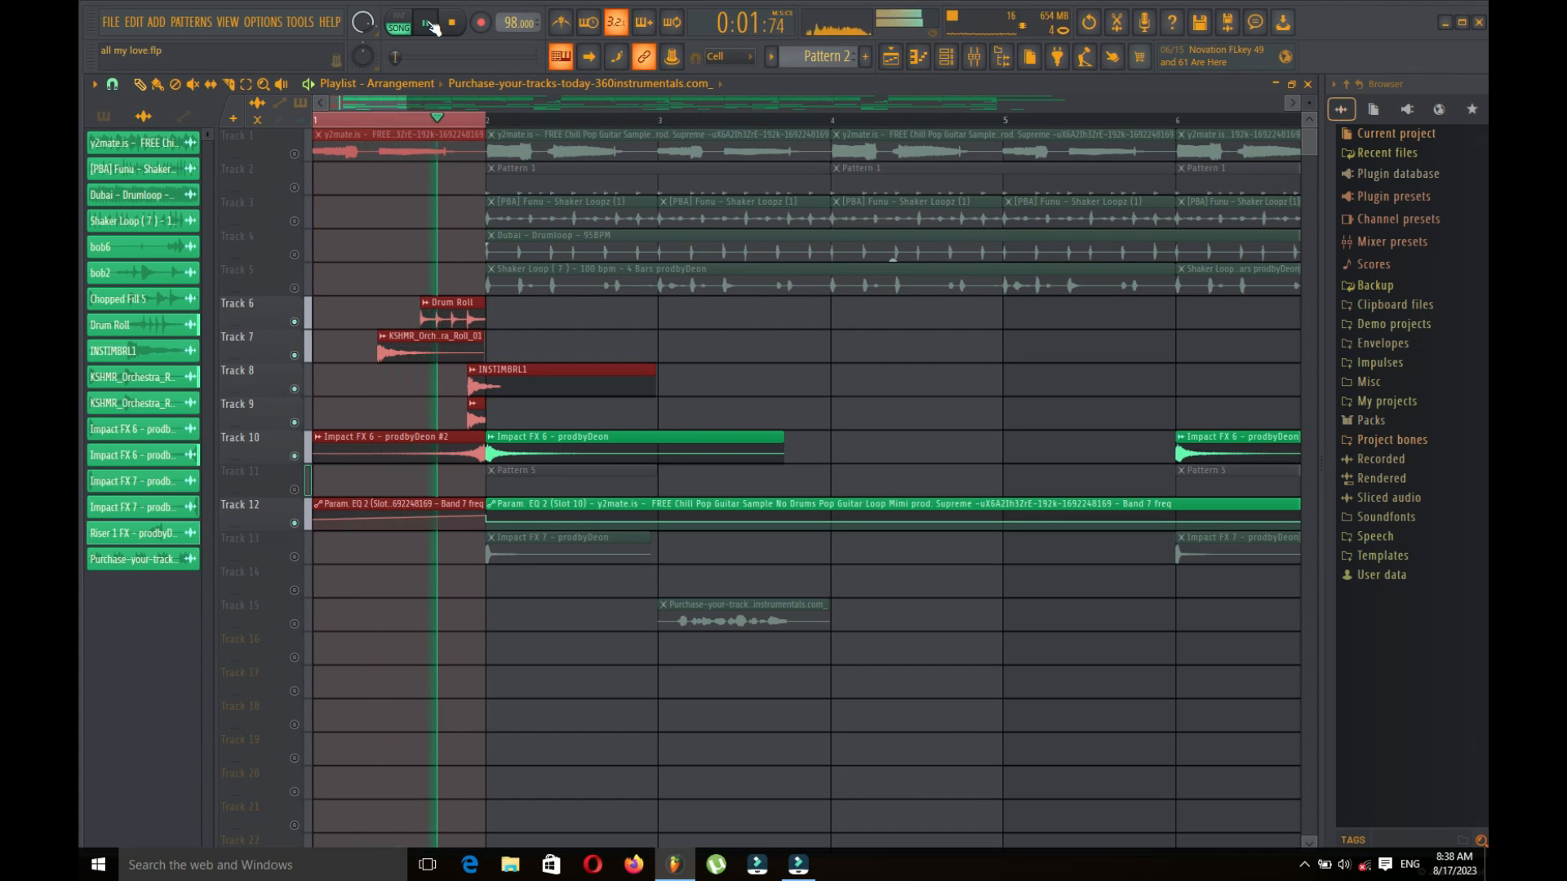
pyautogui.press('space')
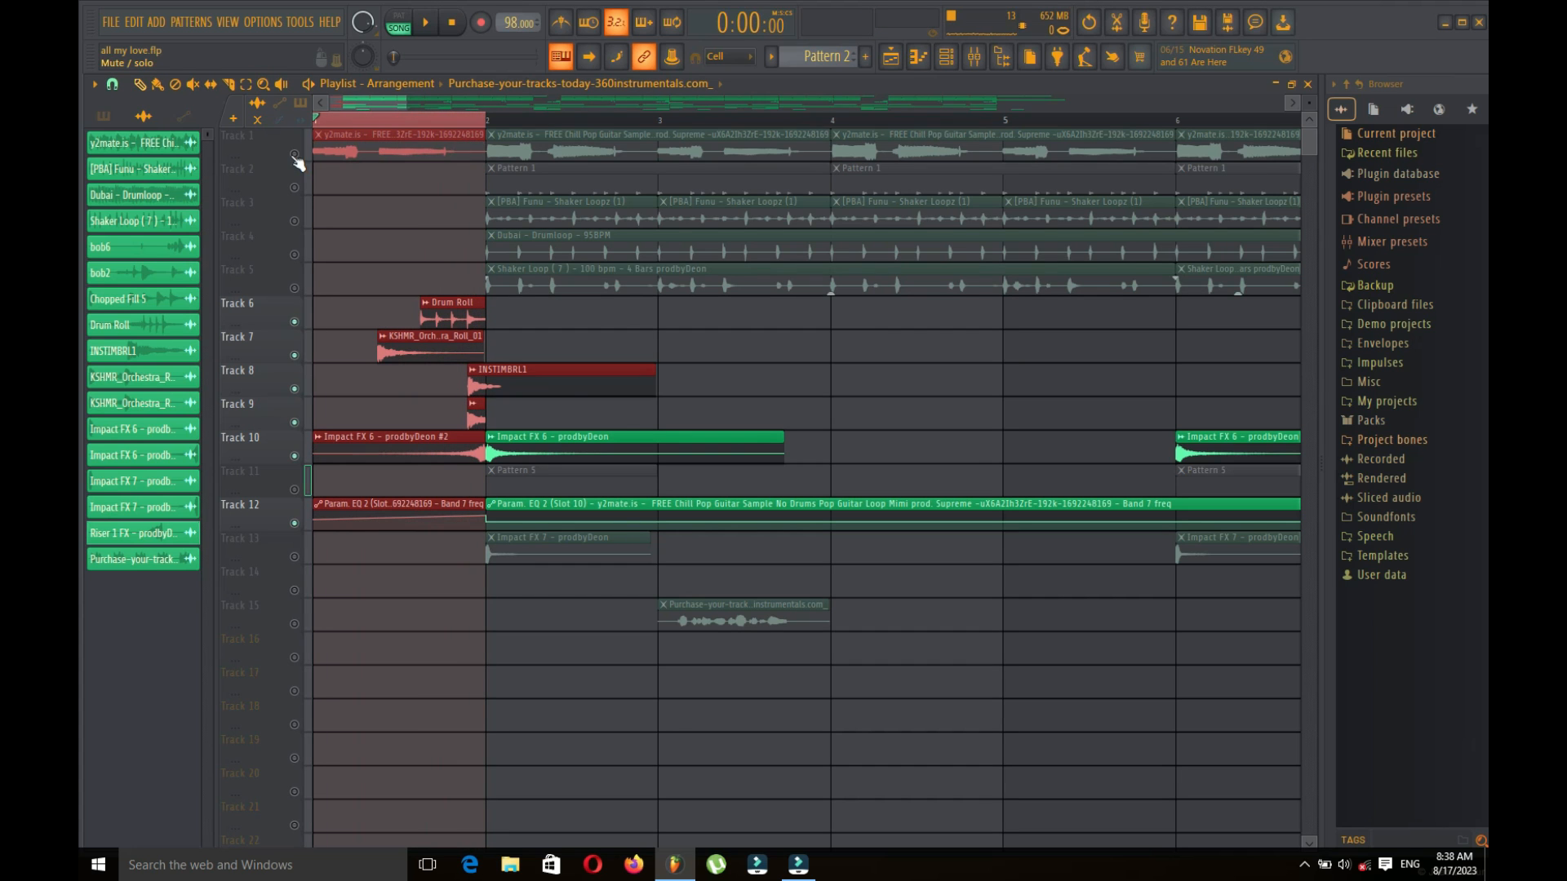
# Step: Unmute all tracks, set the time selection over bars 2 to 9, and play that section
pyautogui.click(295, 155)
pyautogui.moveTo(403, 101); pyautogui.dragTo(513, 102)
pyautogui.moveTo(383, 122); pyautogui.dragTo(972, 120)
pyautogui.rightClick(294, 154)
pyautogui.rightClick(295, 155)
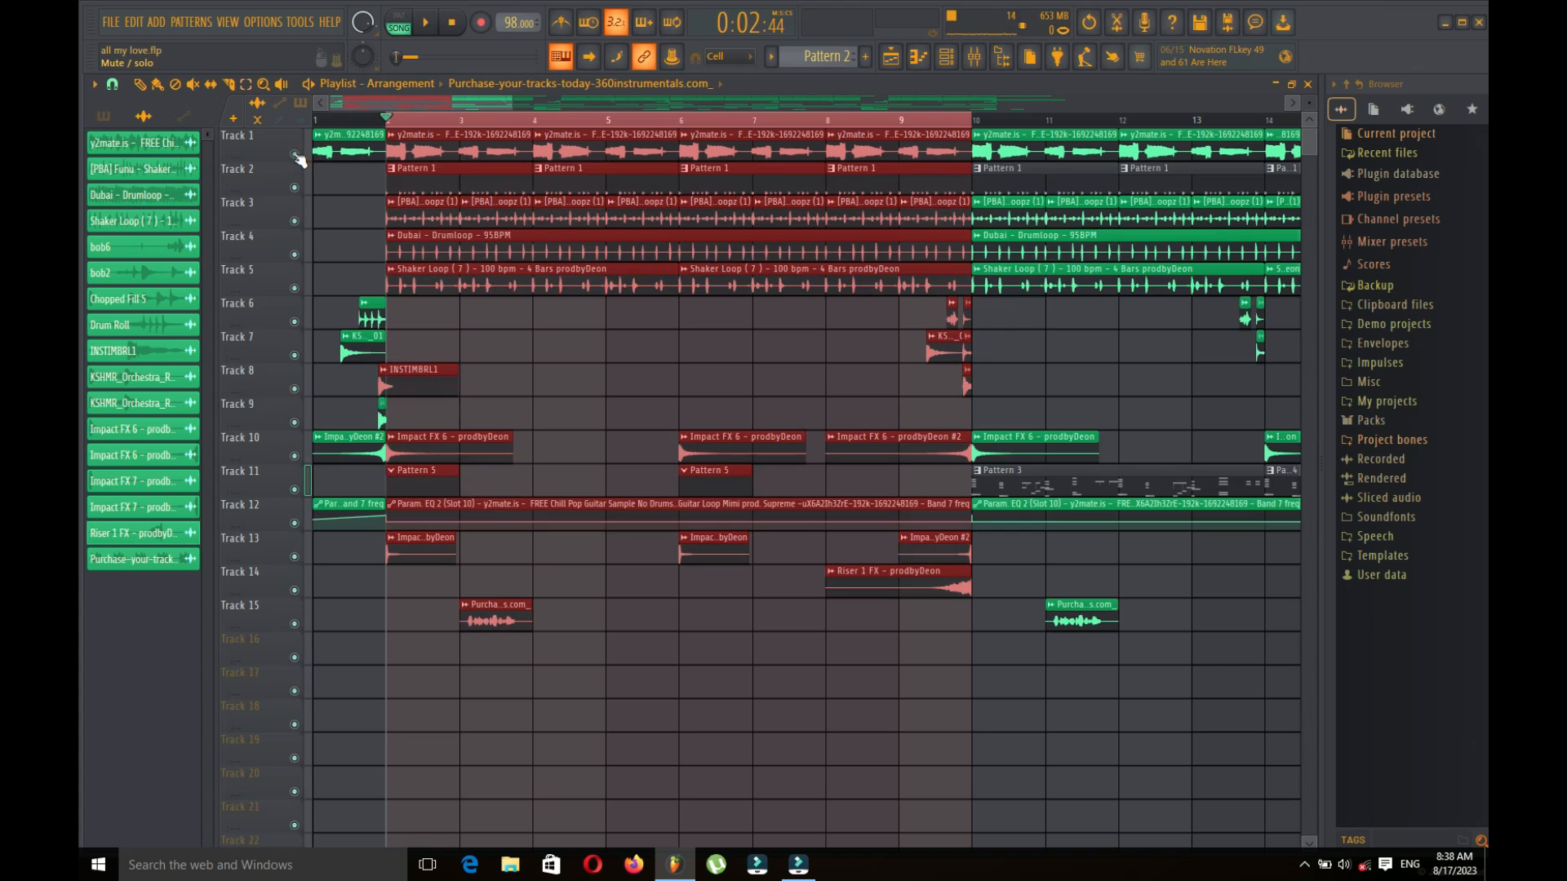
pyautogui.click(425, 23)
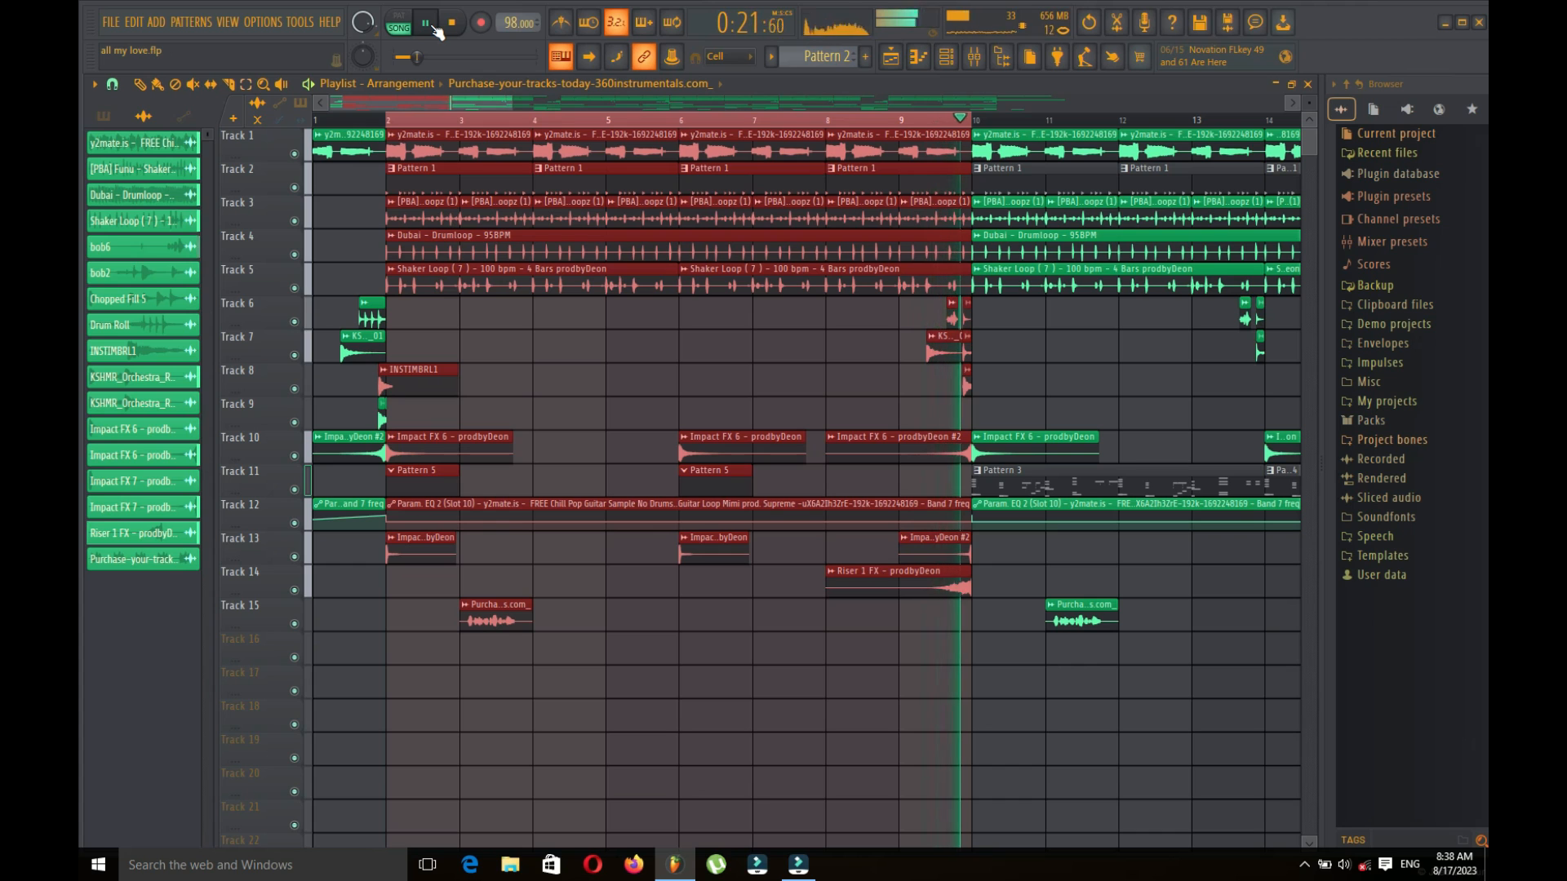
pyautogui.press('space')
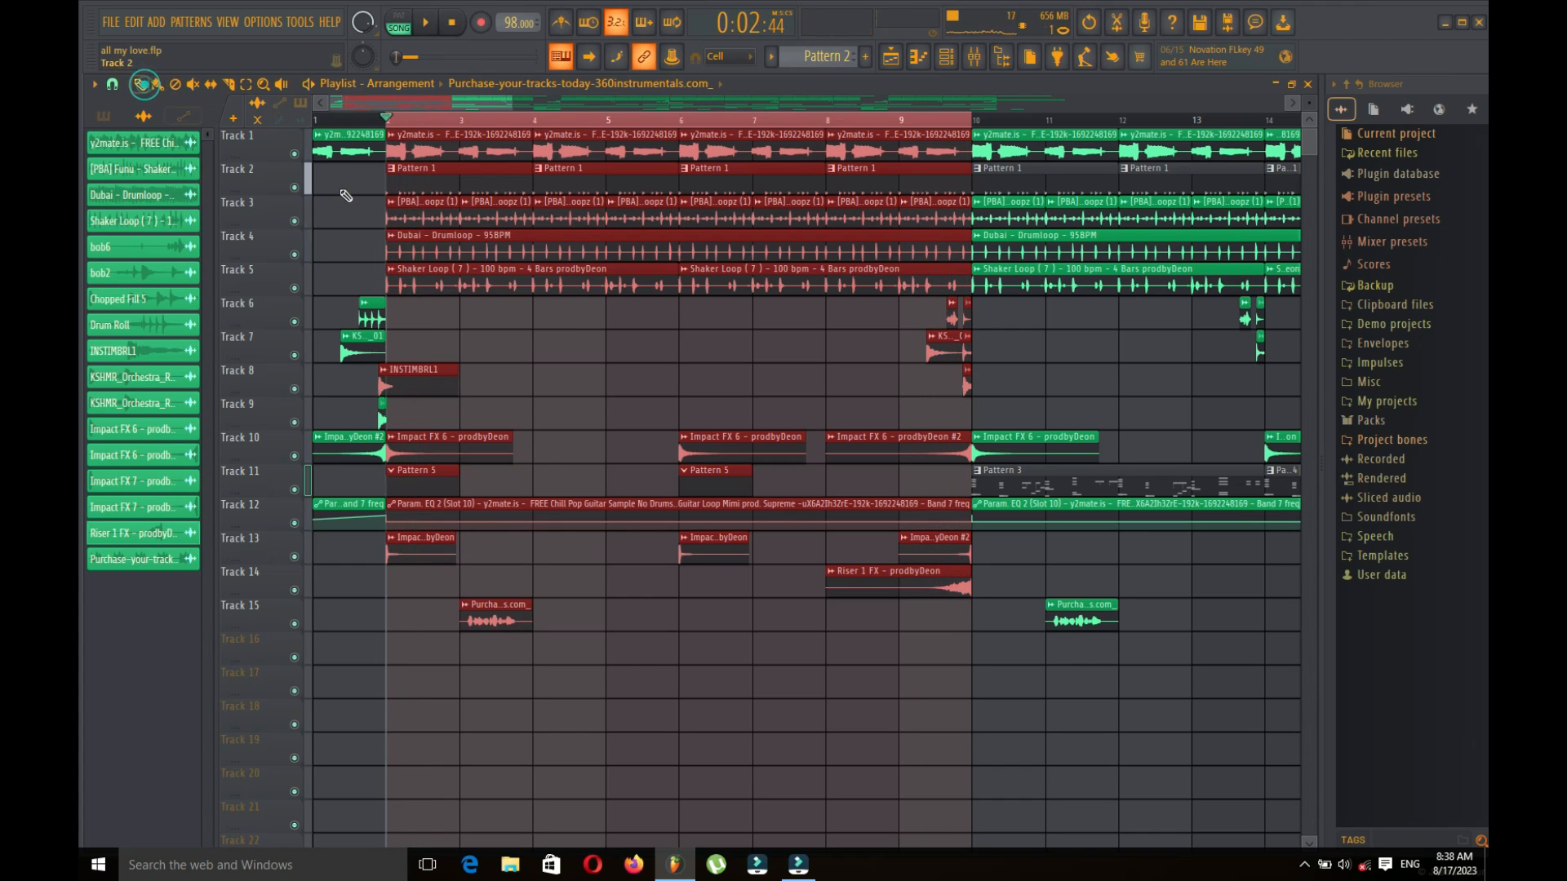
# Step: Solo Track 1 and play the guitar sample within the selected section
pyautogui.rightClick(295, 154)
pyautogui.click(428, 28)
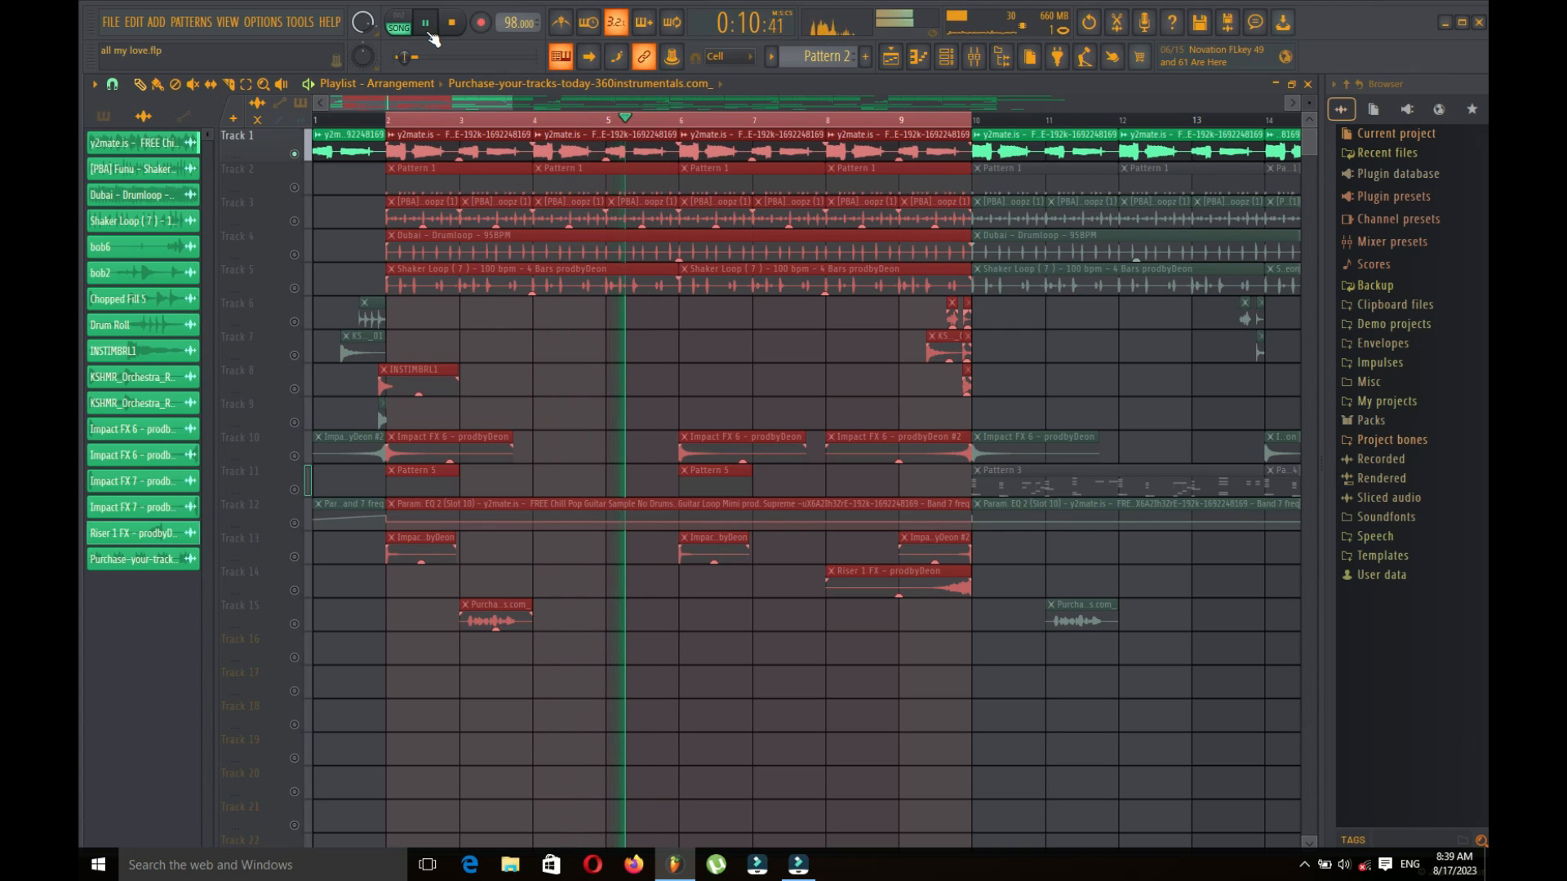
pyautogui.press('space')
# Step: Examine the guitar sample's mixer effects: Fruity parametric EQ 2, Fruity Compressor, Fruity Stereo Shaper, Fruity Delay 3 and ValhallaVintageVerb
pyautogui.doubleClick(583, 145)
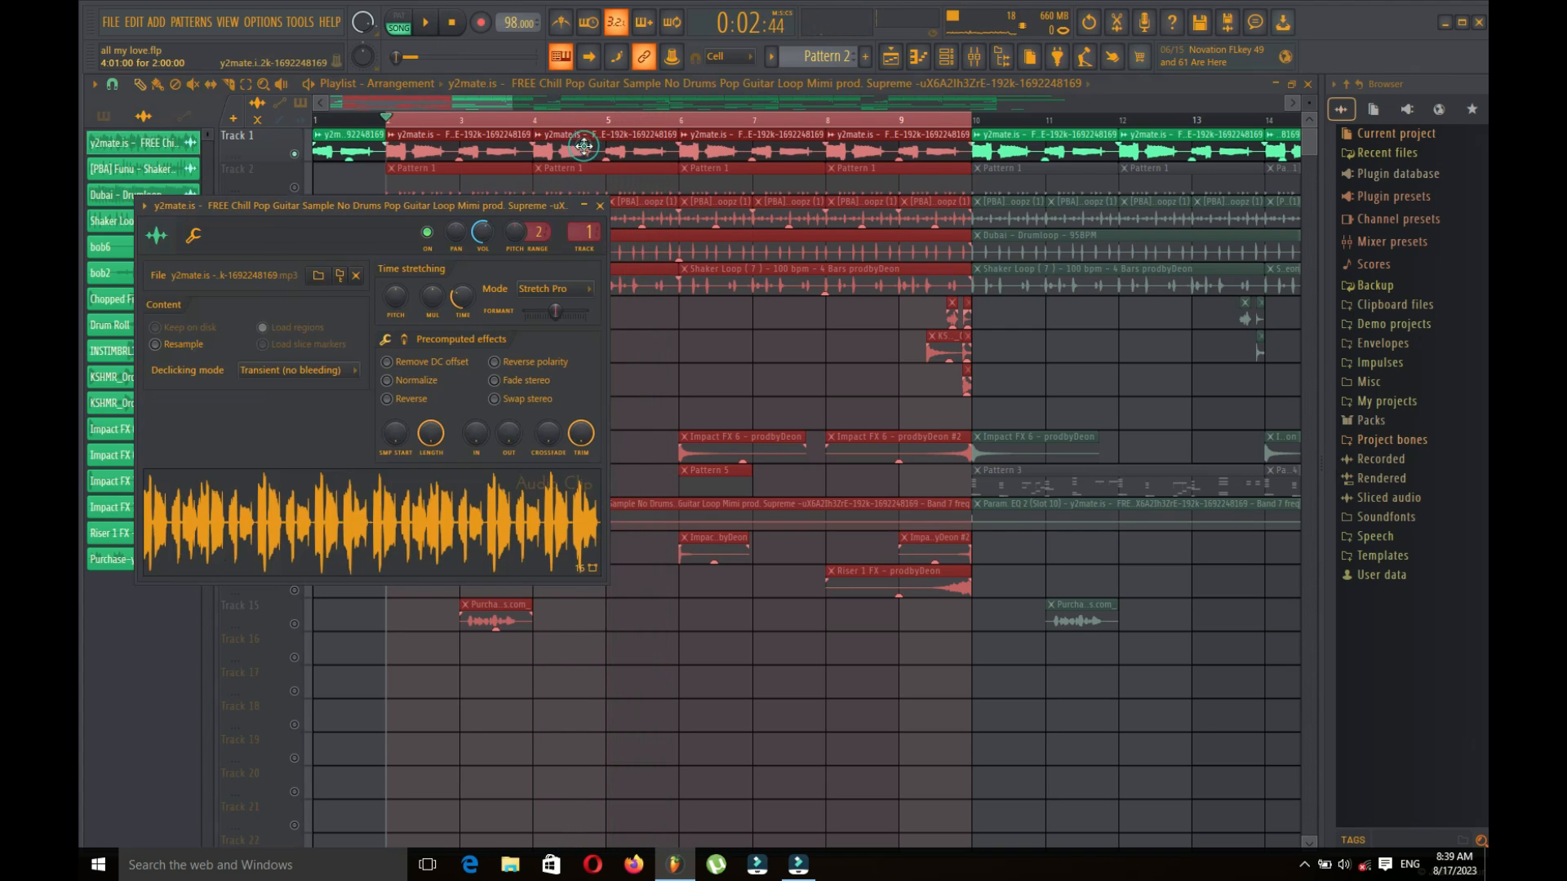
pyautogui.click(973, 59)
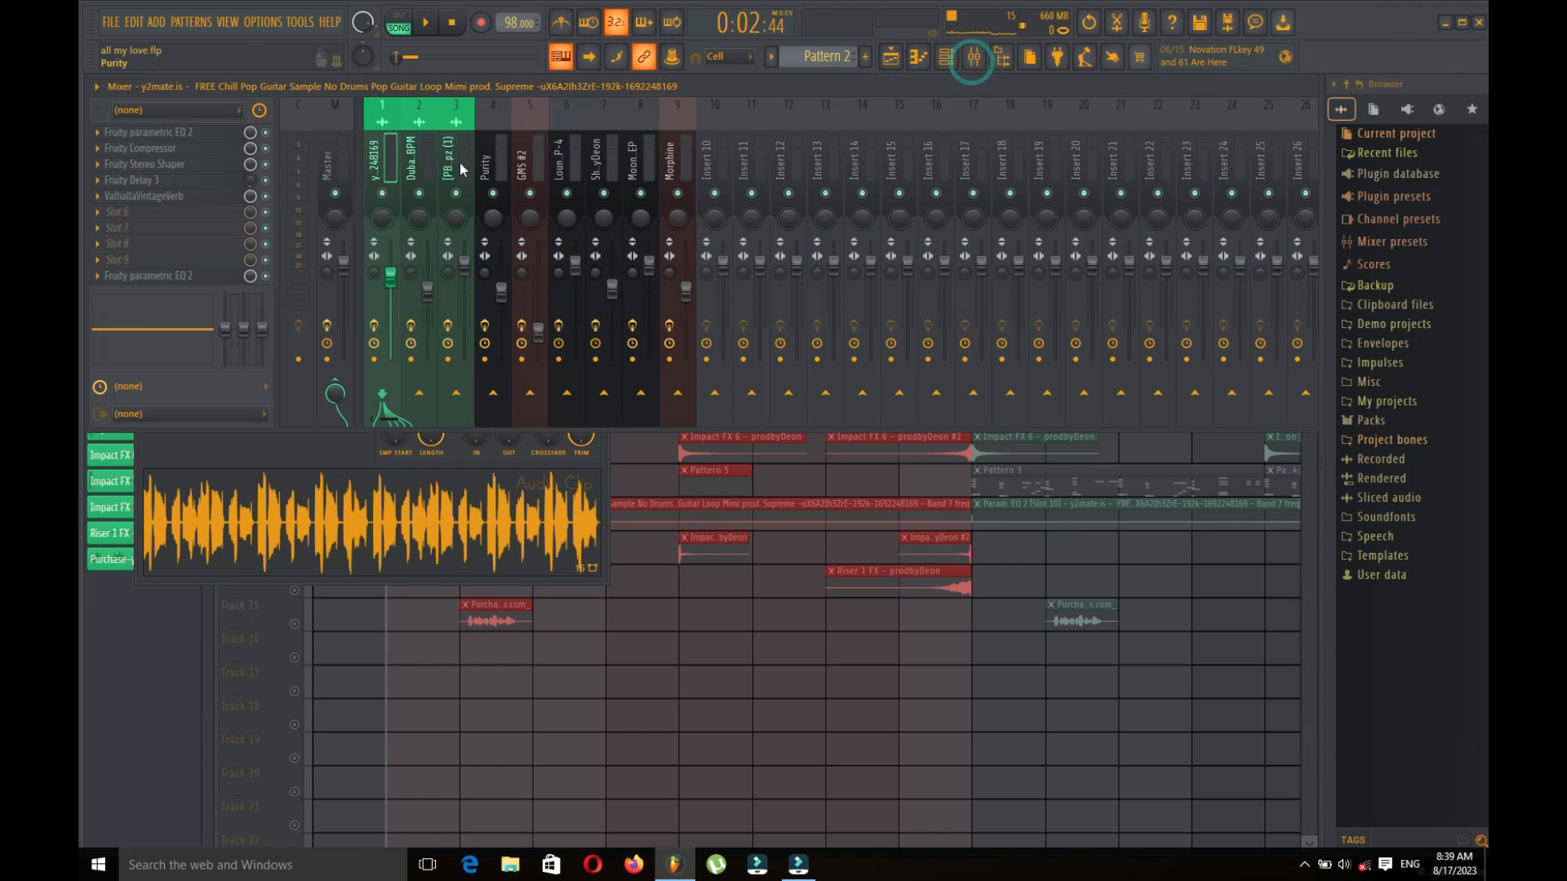
pyautogui.click(213, 136)
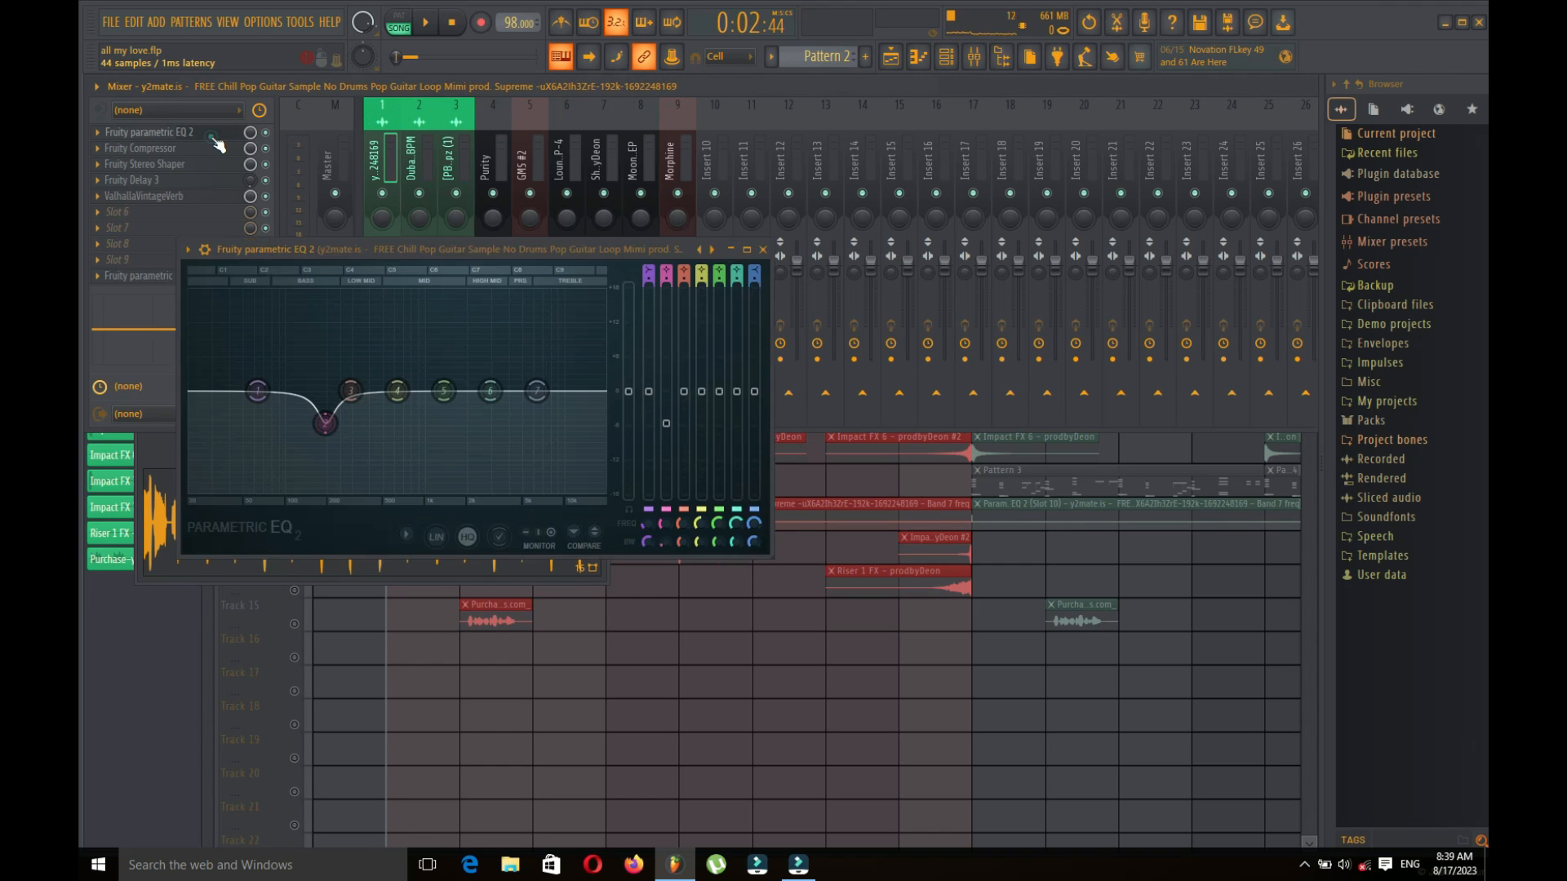
pyautogui.click(190, 152)
pyautogui.click(194, 162)
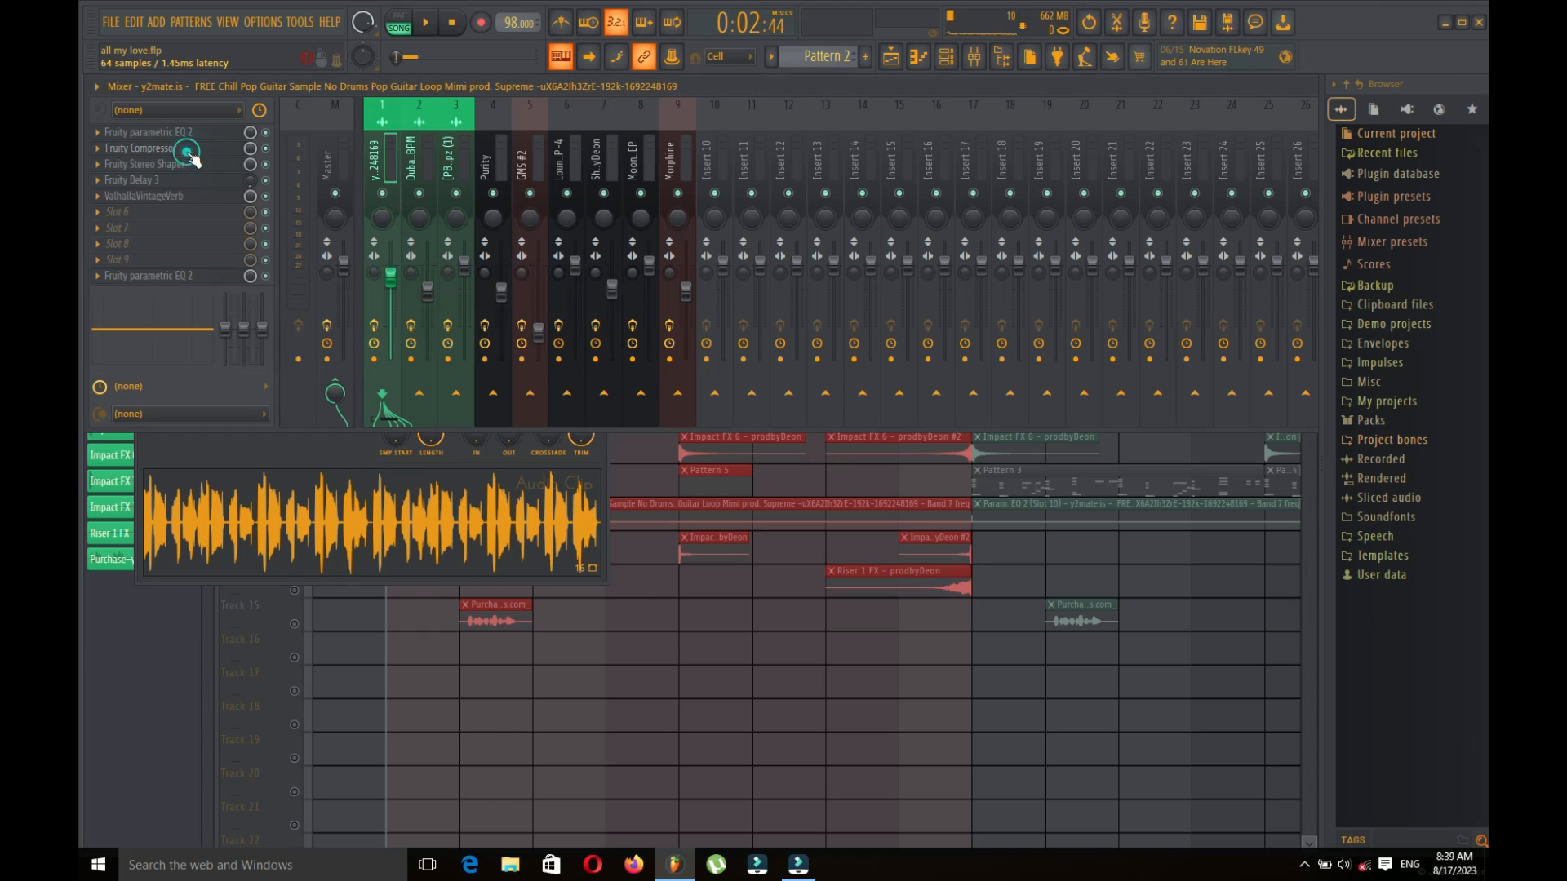
pyautogui.click(191, 179)
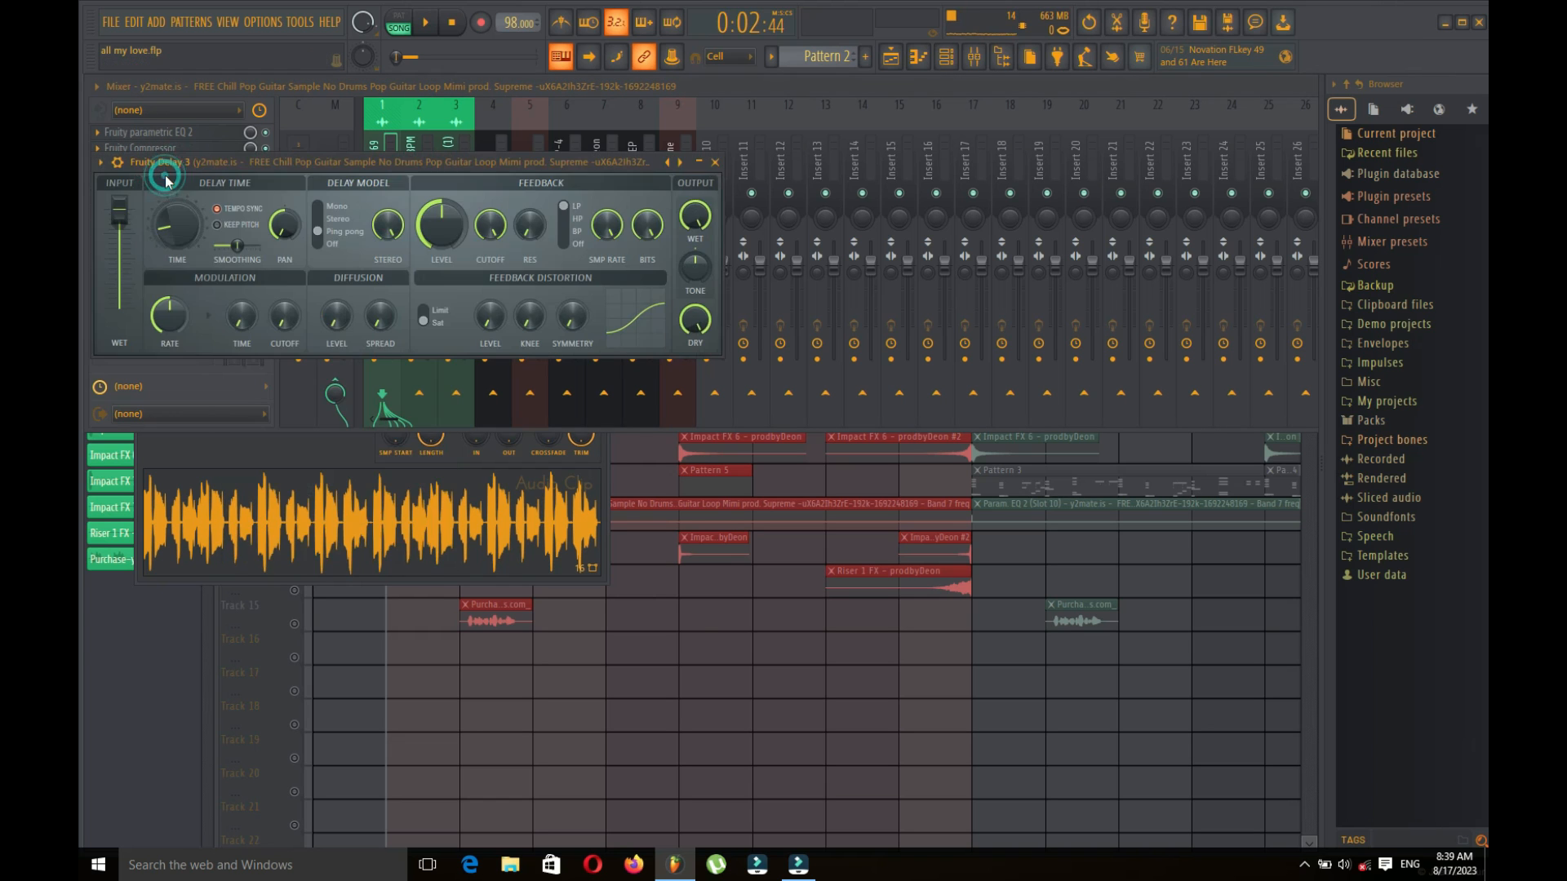
pyautogui.click(213, 196)
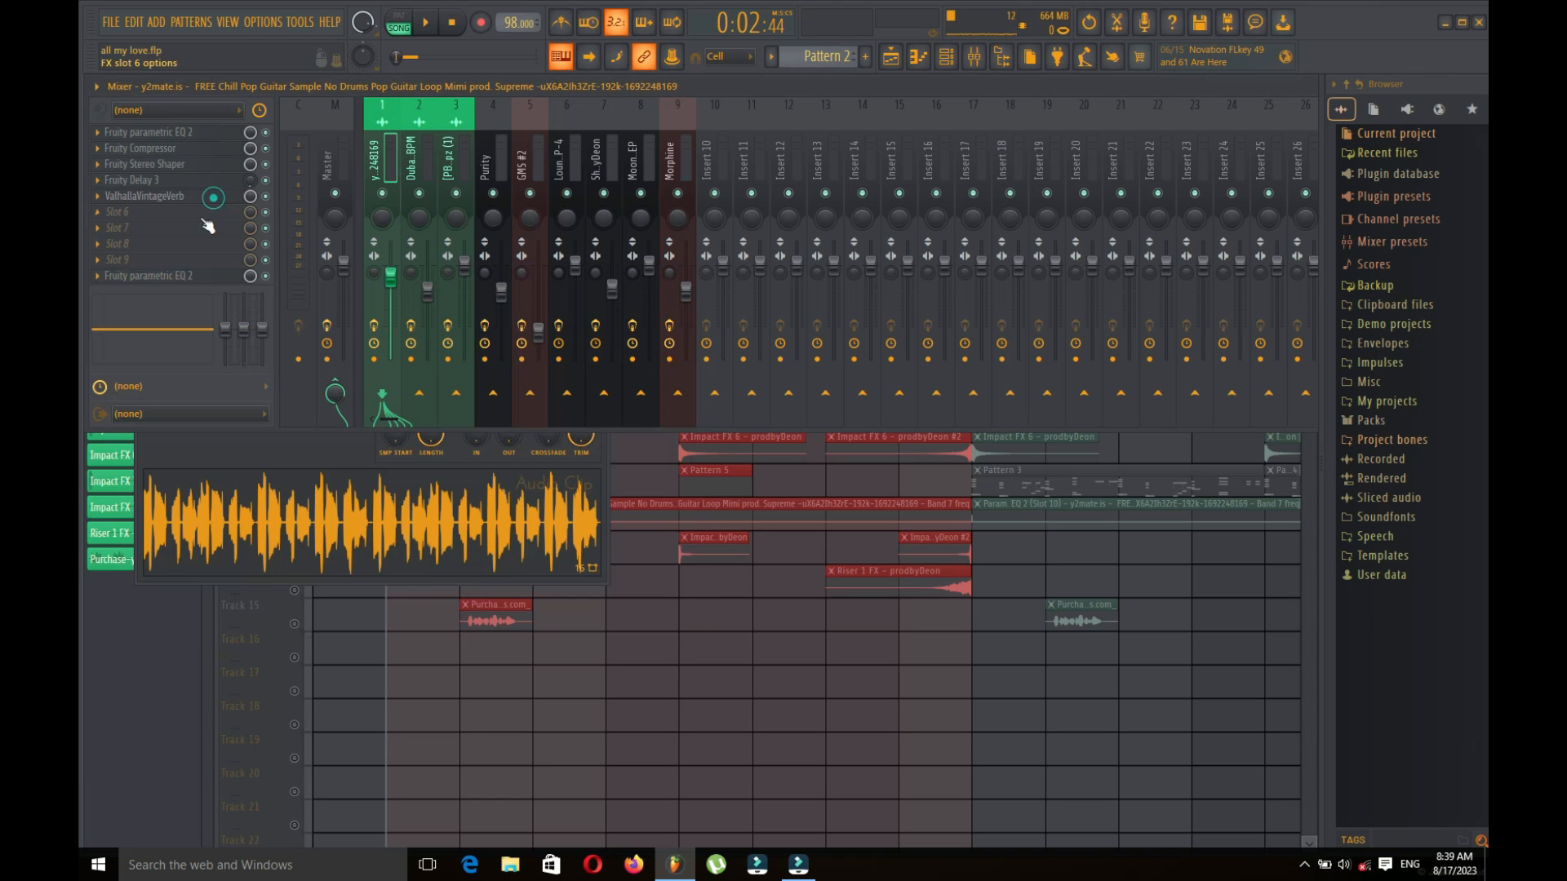
# Step: Examine the Fruity parametric EQ 2 in the guitar track's last effect slot, and check the sample's channel settings from the playlist
pyautogui.click(175, 276)
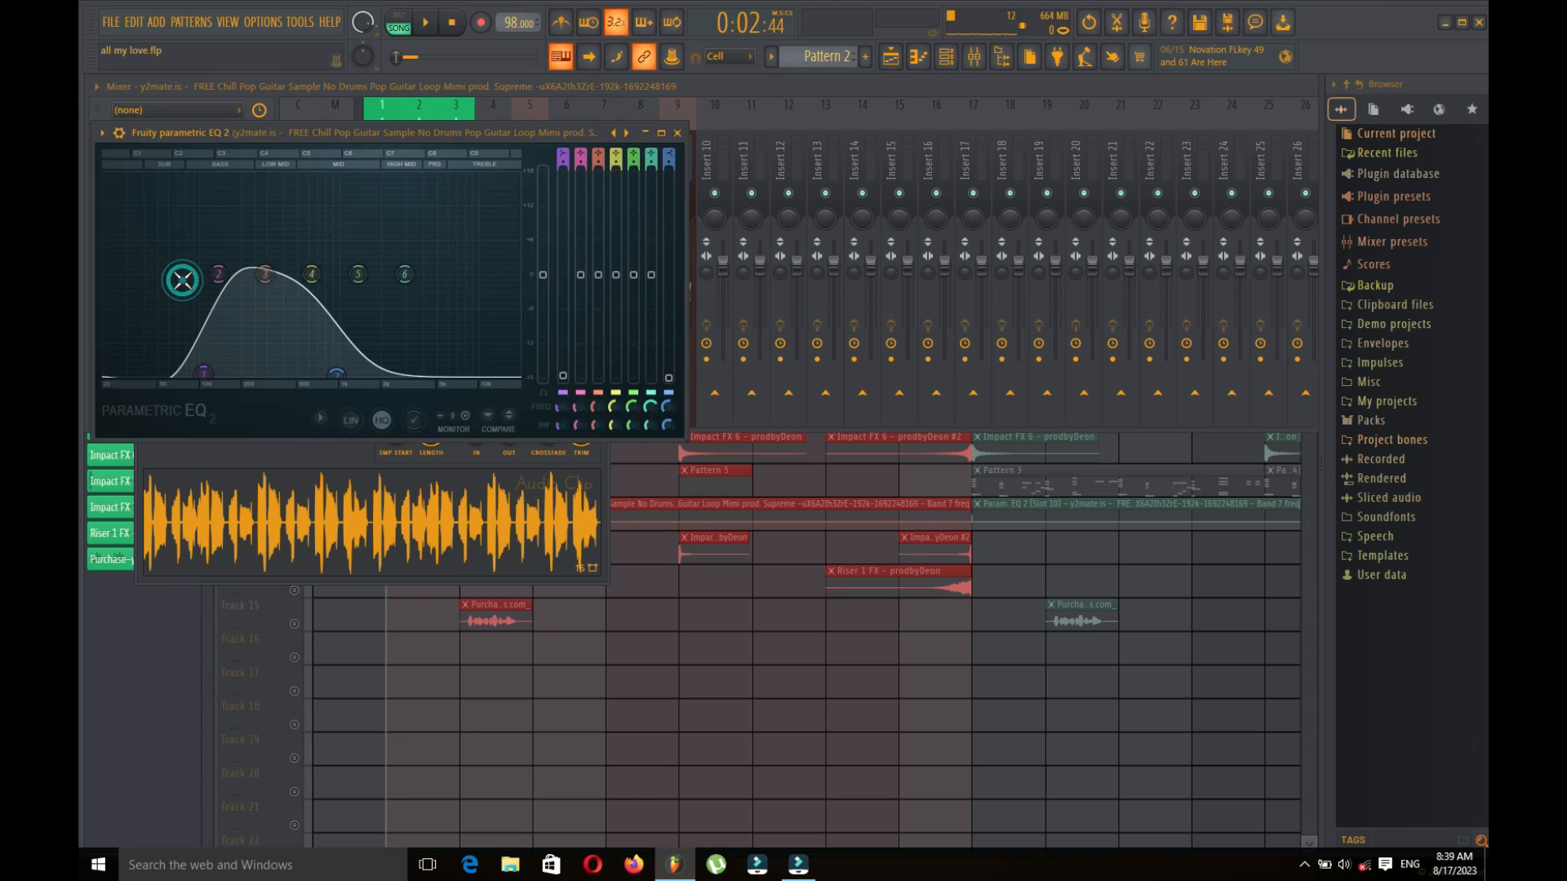
pyautogui.click(677, 132)
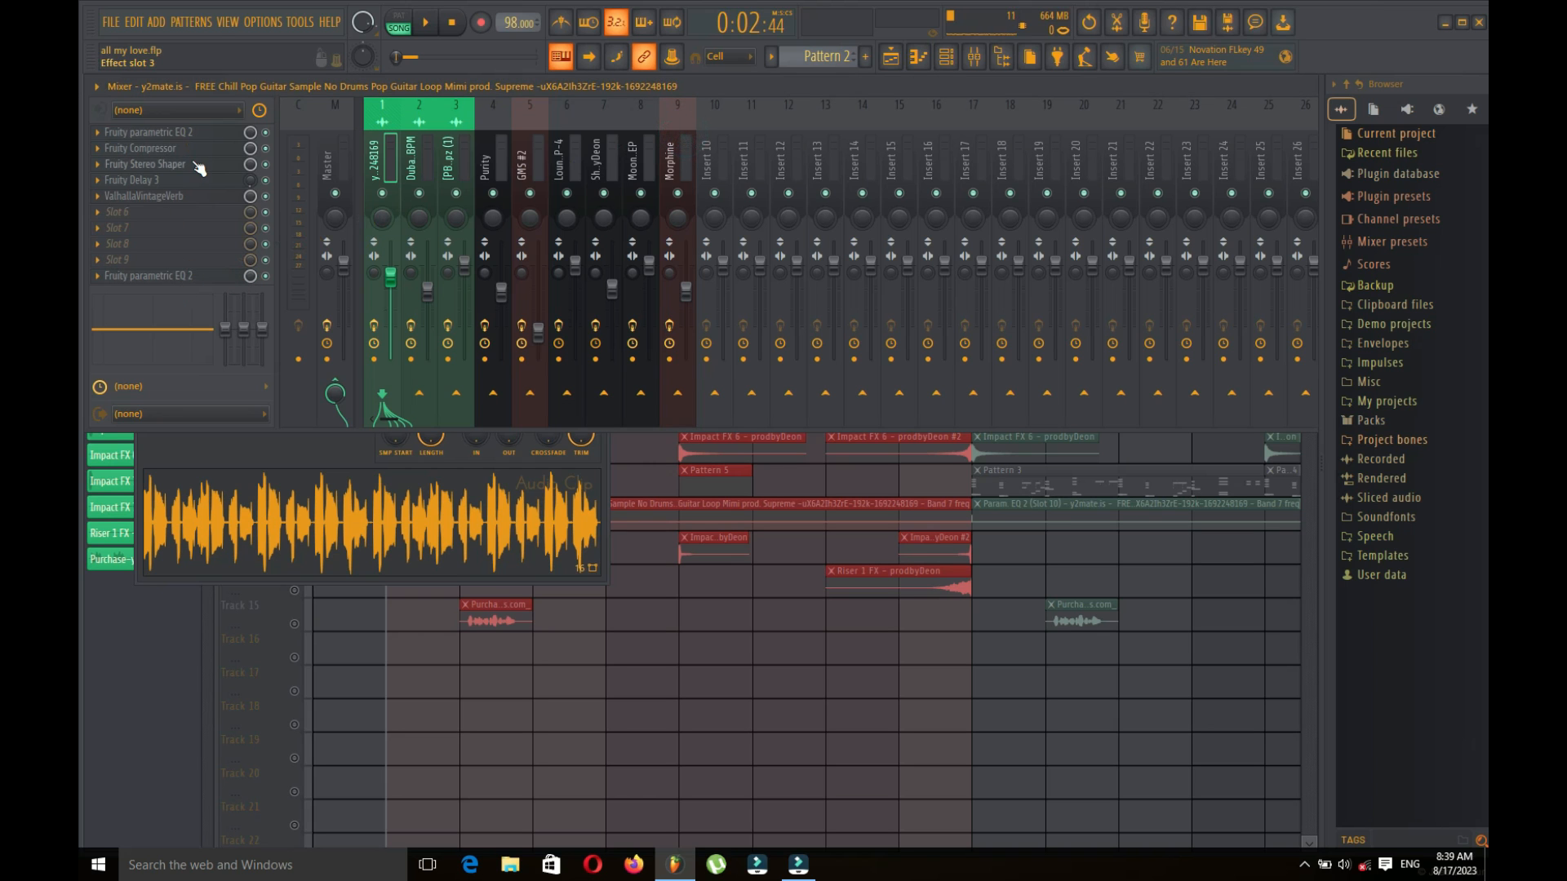
pyautogui.click(115, 276)
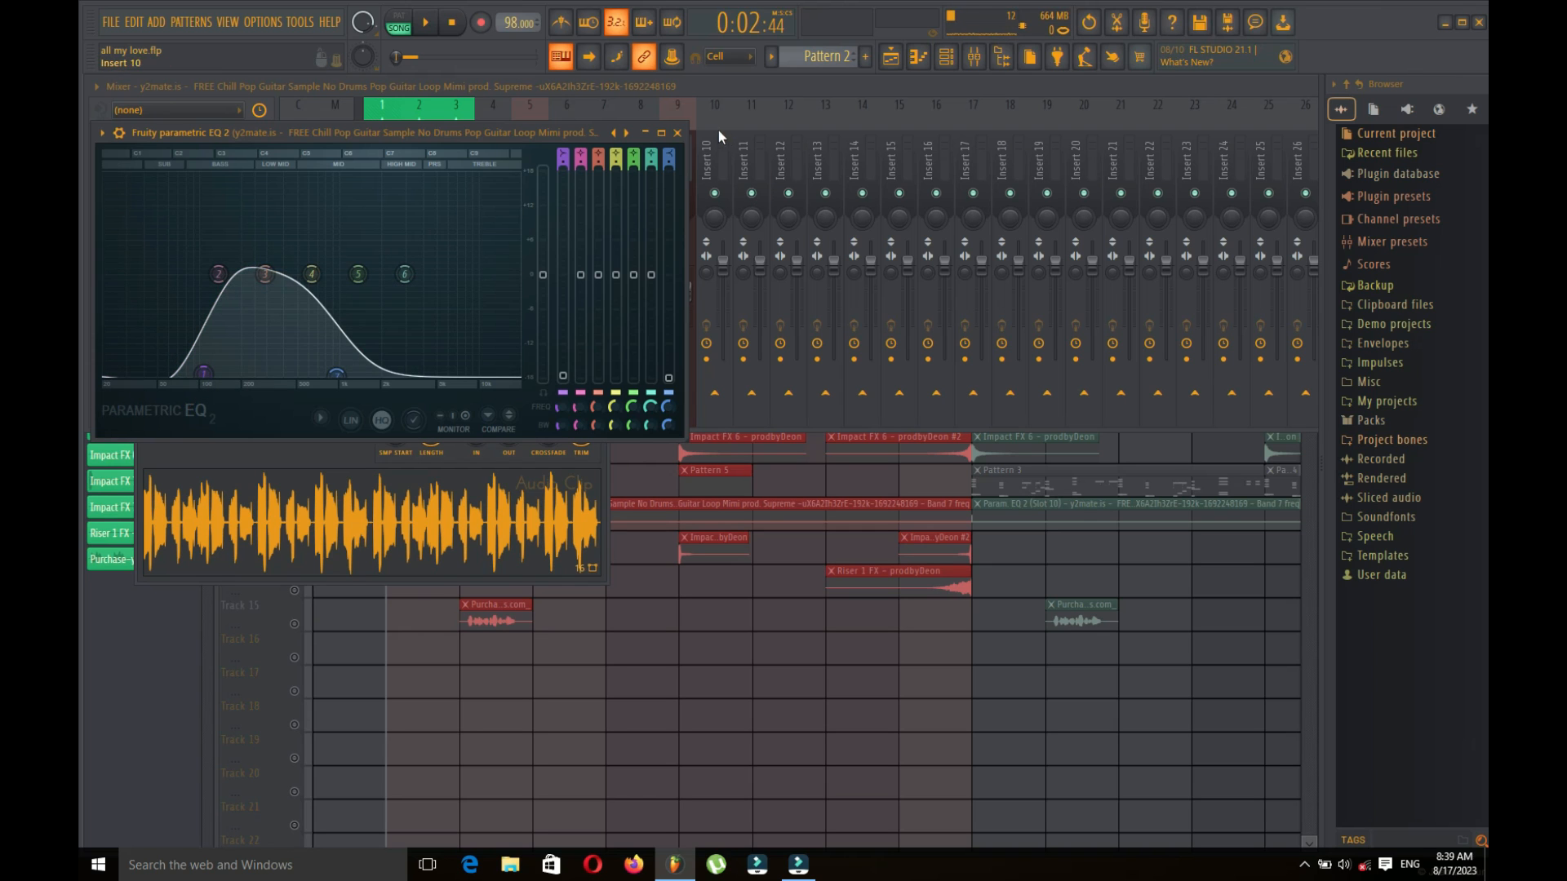
pyautogui.press('Escape')
pyautogui.click(721, 610)
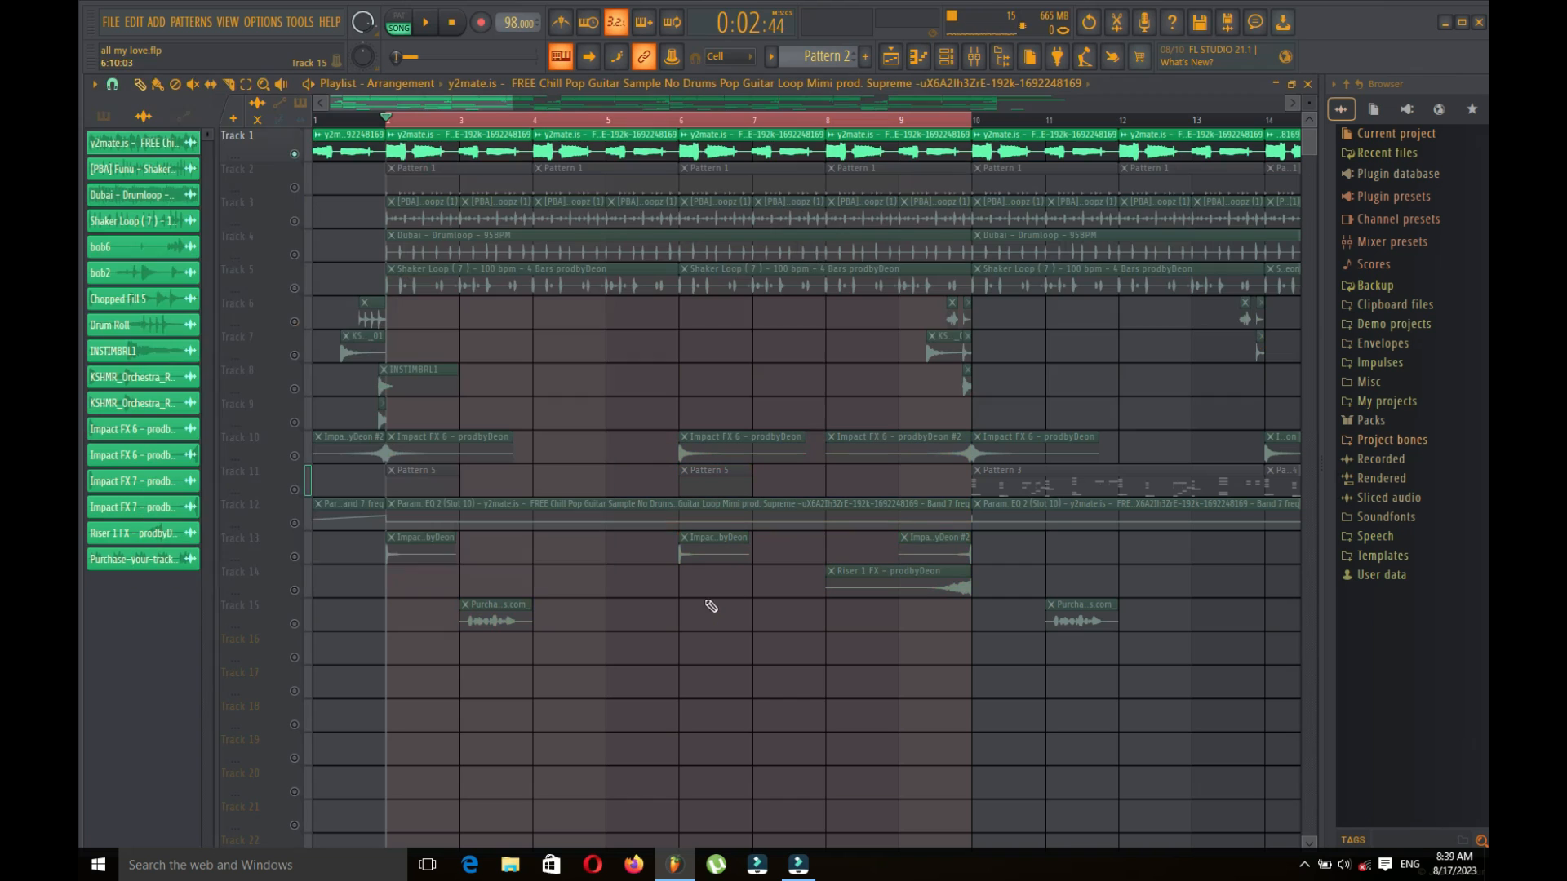
pyautogui.doubleClick(628, 145)
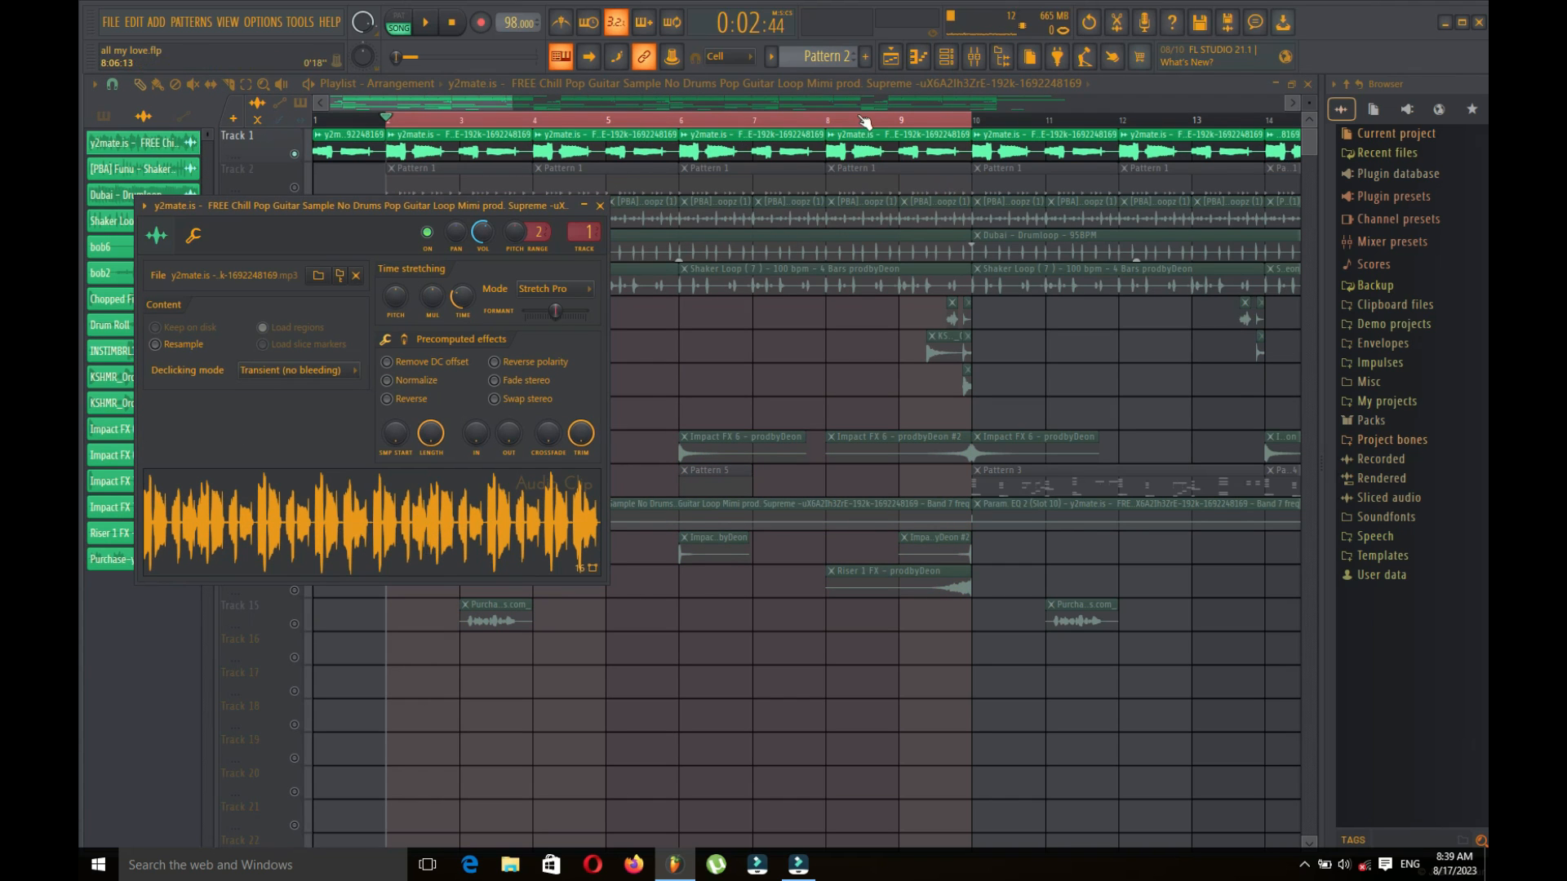
pyautogui.click(600, 207)
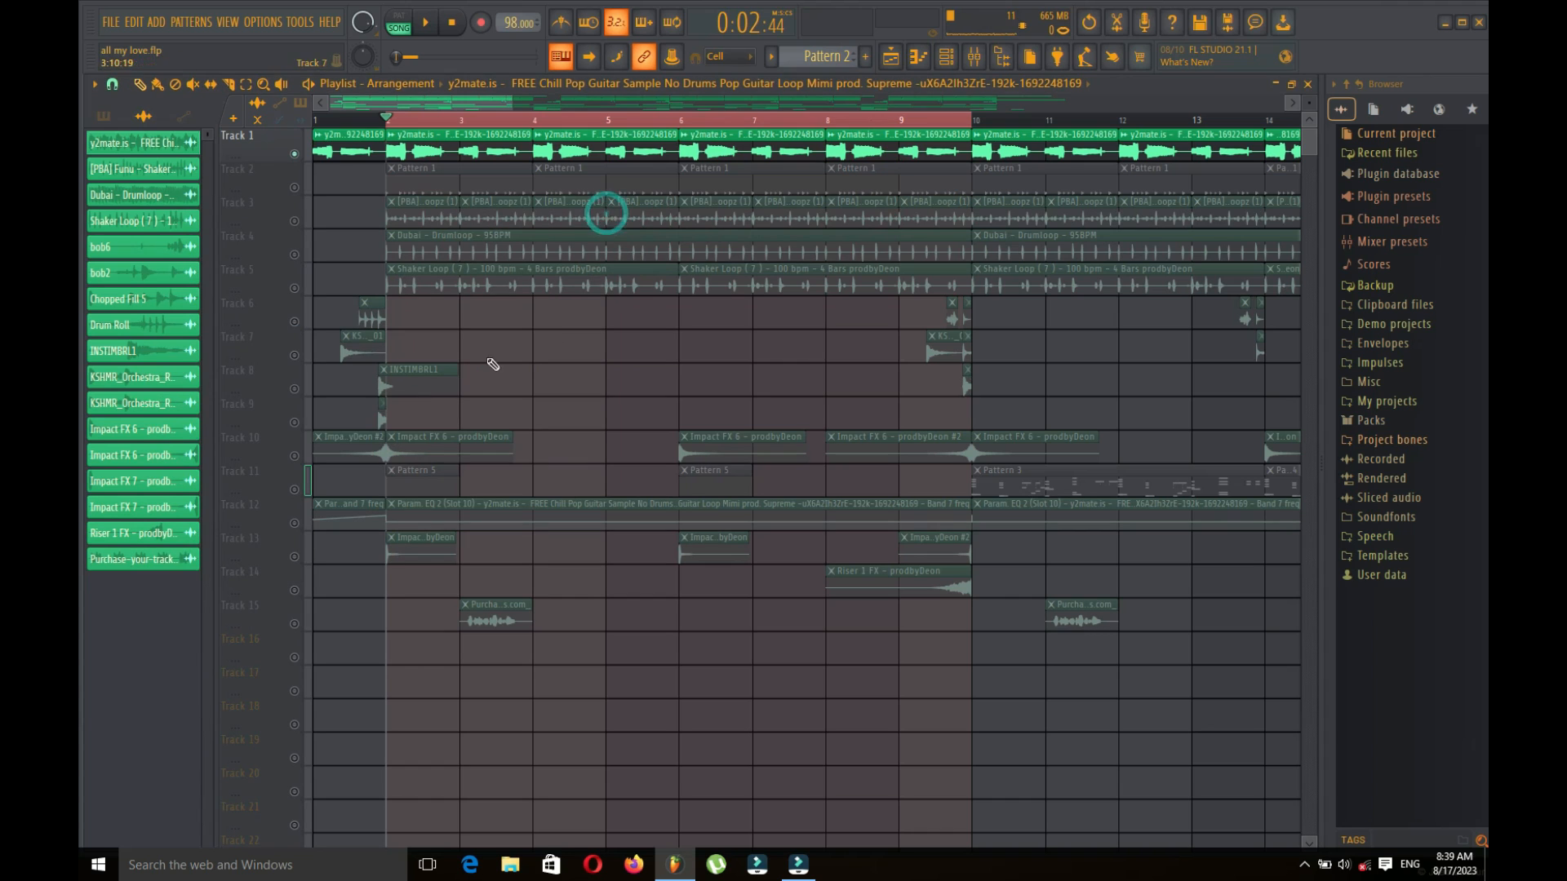
# Step: Solo Track 2 and play the Pattern 1 percussion within the selected section
pyautogui.rightClick(295, 188)
pyautogui.click(426, 22)
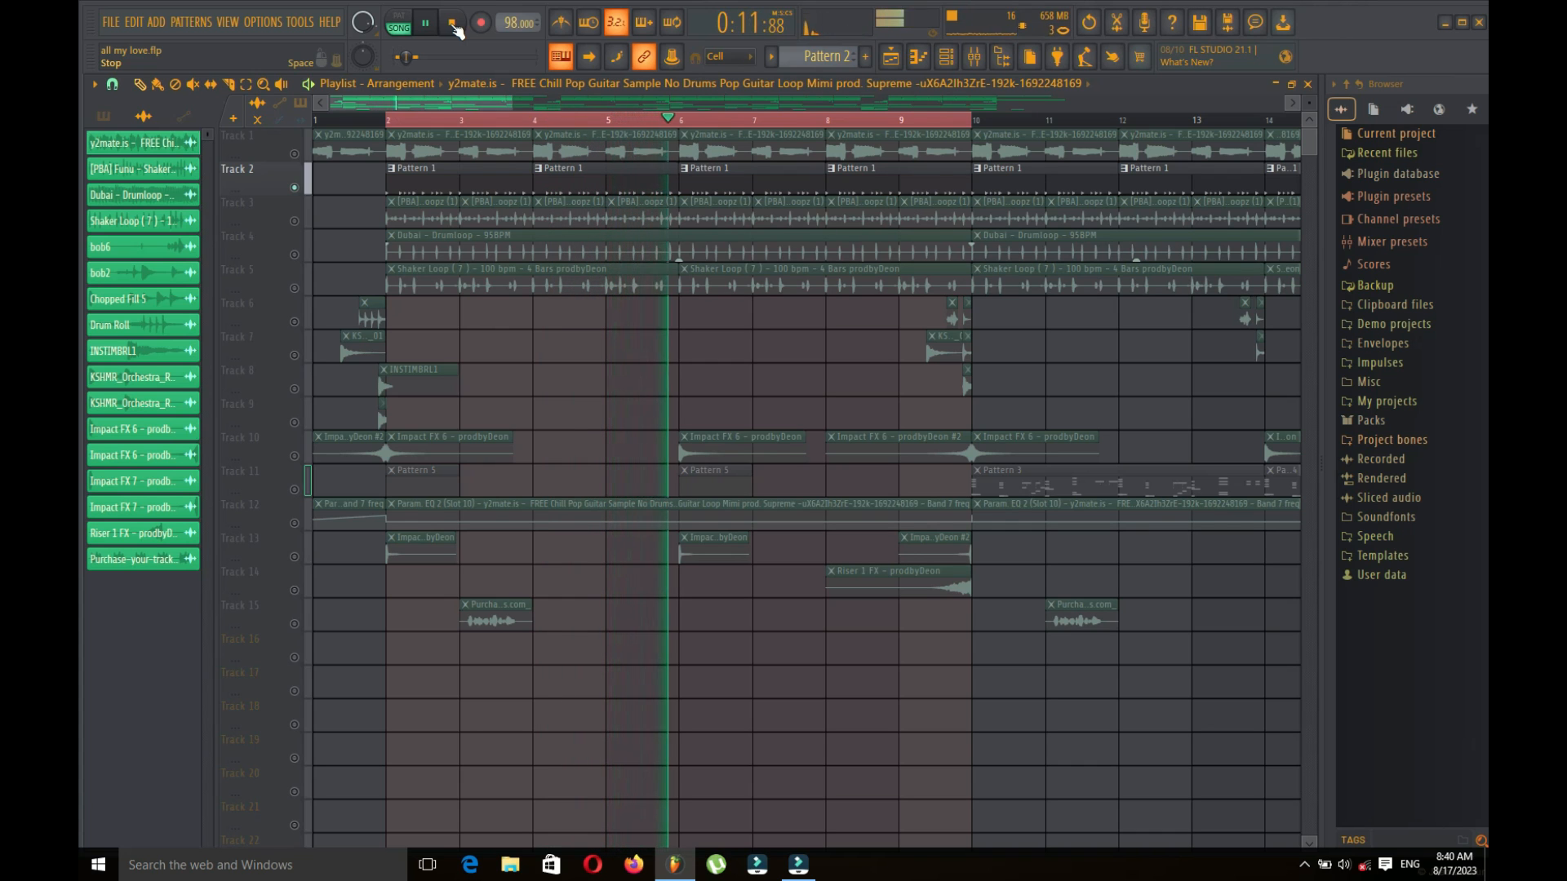
pyautogui.click(453, 23)
# Step: Show Pattern 1 in the Channel rack as a step sequencer grid
pyautogui.press('F6')
pyautogui.click(433, 278)
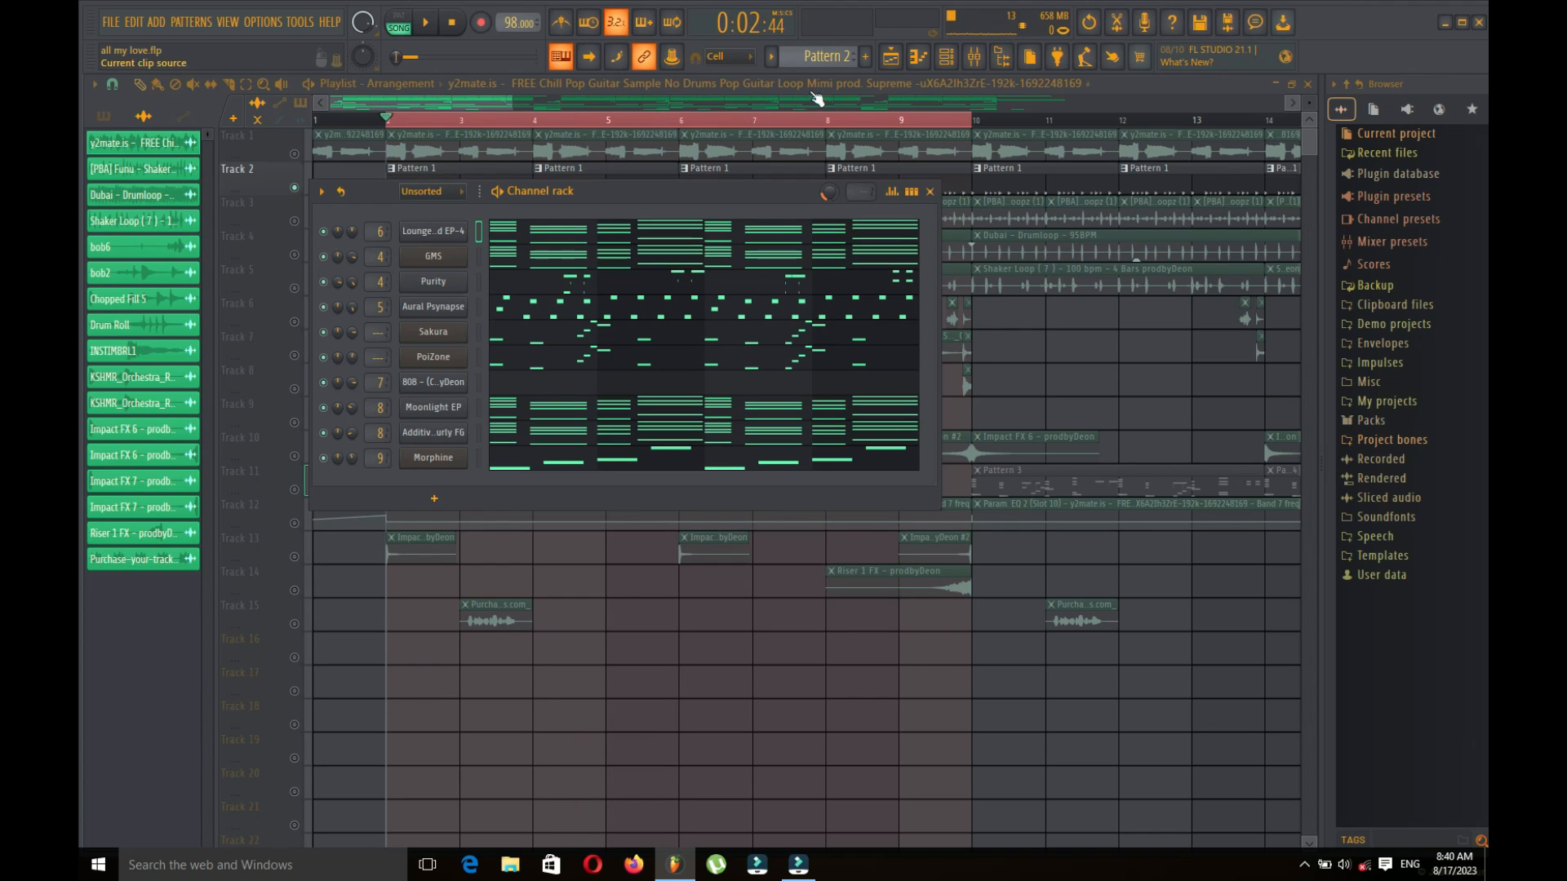
pyautogui.scroll(1, 827, 61)
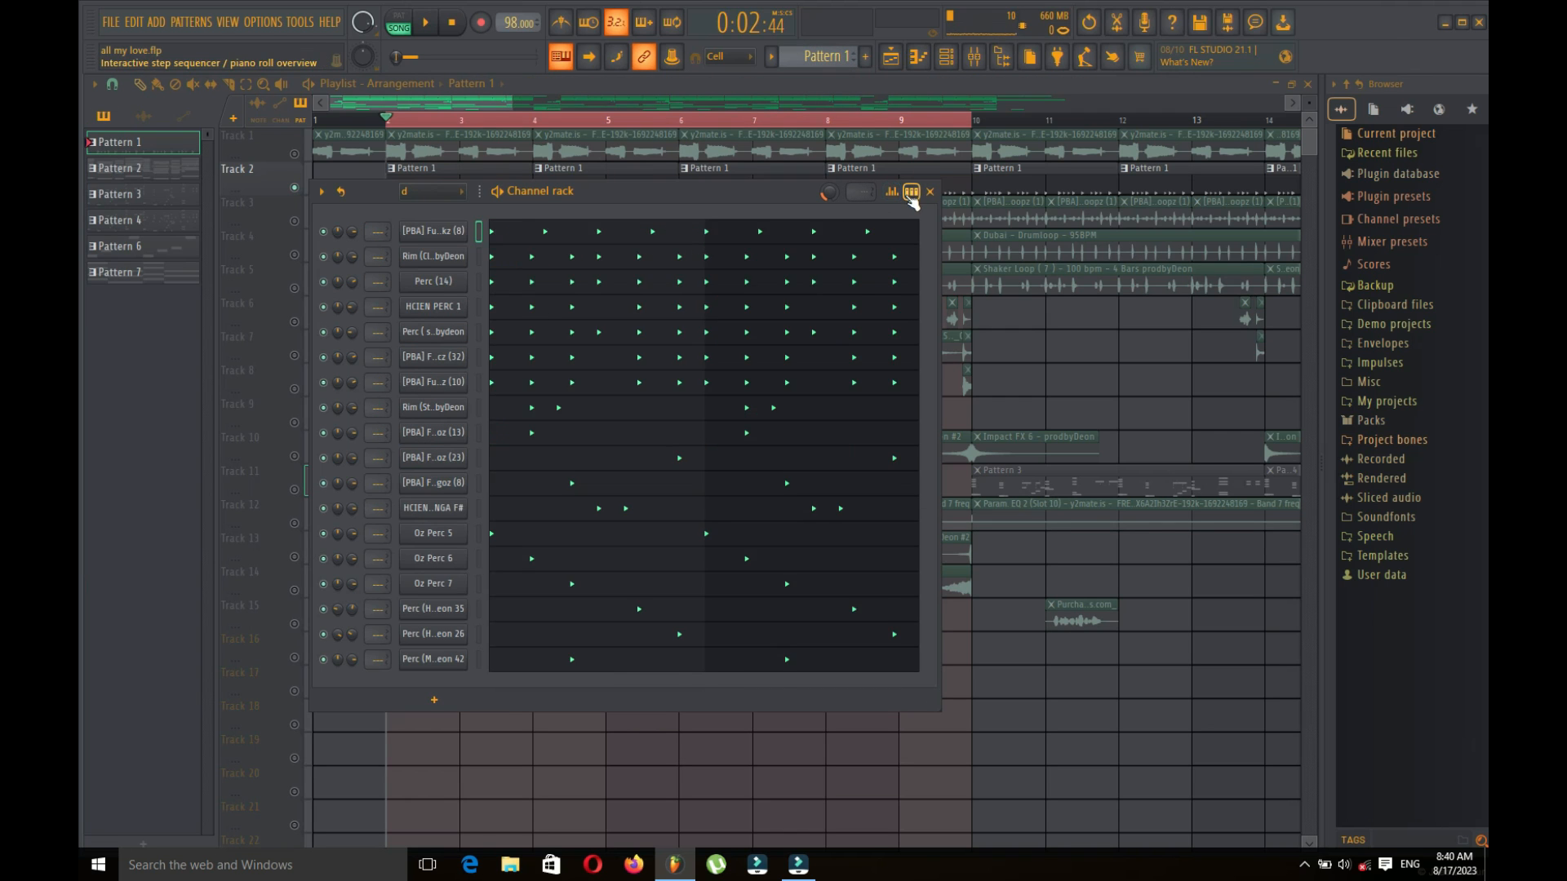
pyautogui.click(911, 194)
# Step: Inspect the kick and Rim (Stressed) channels and the percussion steps of Pattern 1, and return to the playlist
pyautogui.click(432, 257)
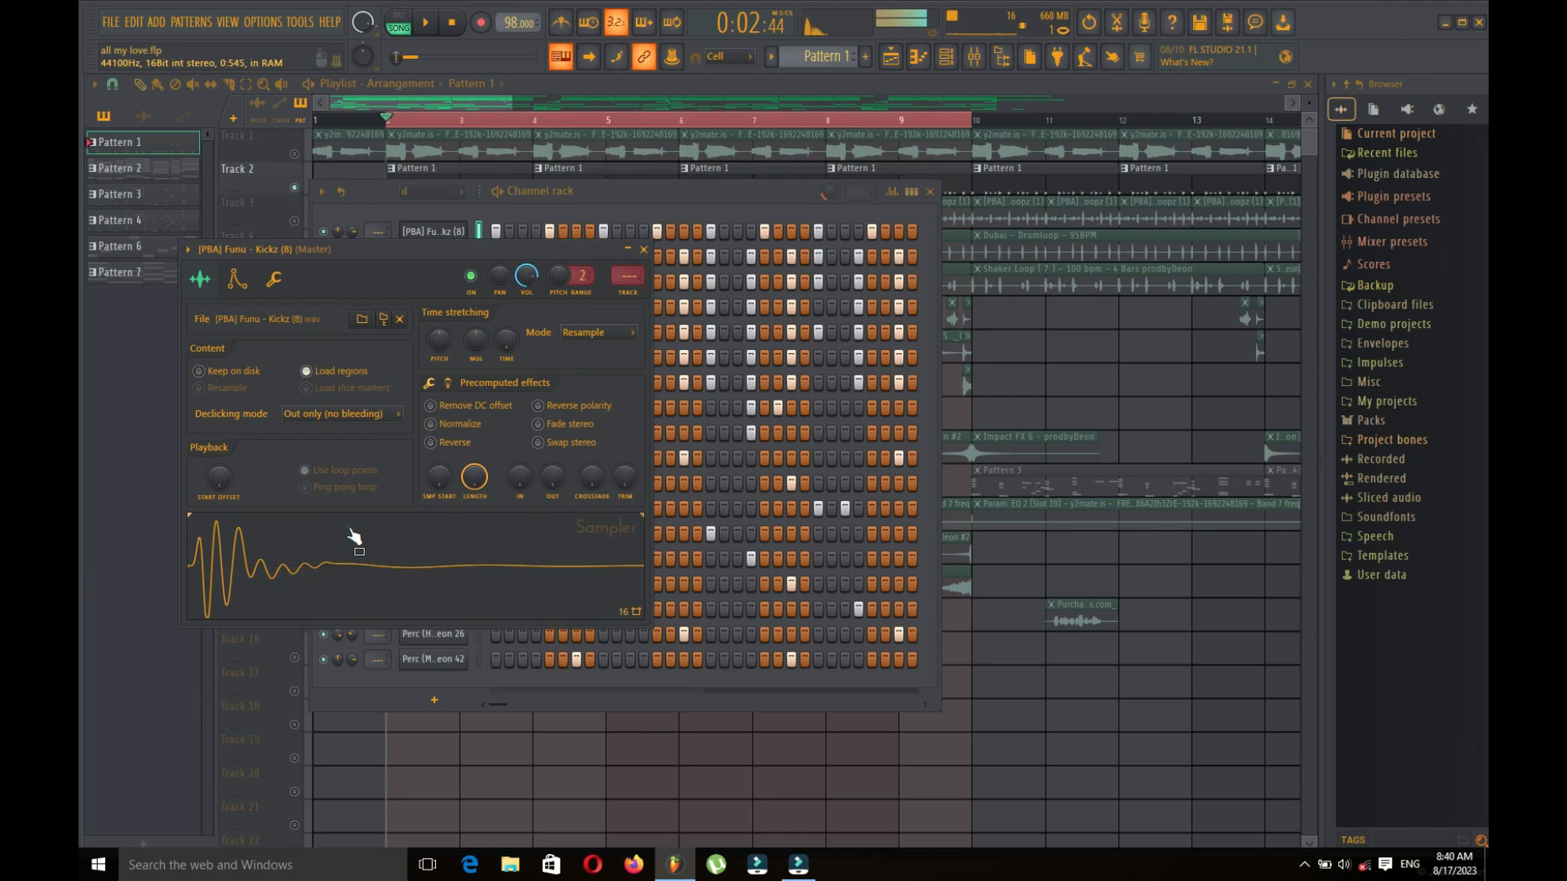
pyautogui.press('Escape')
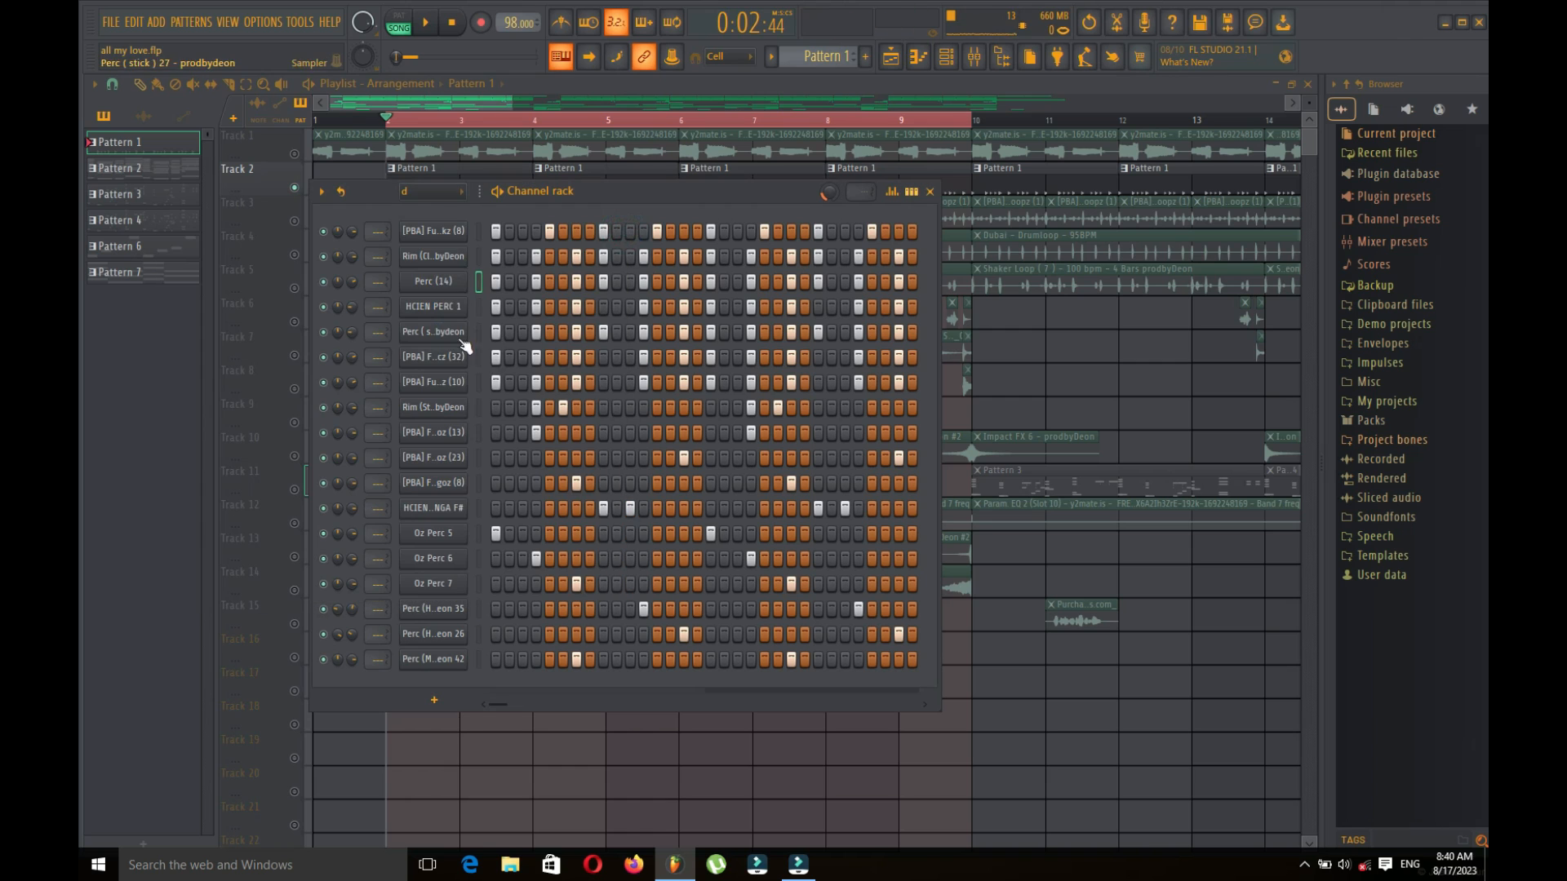
pyautogui.click(432, 407)
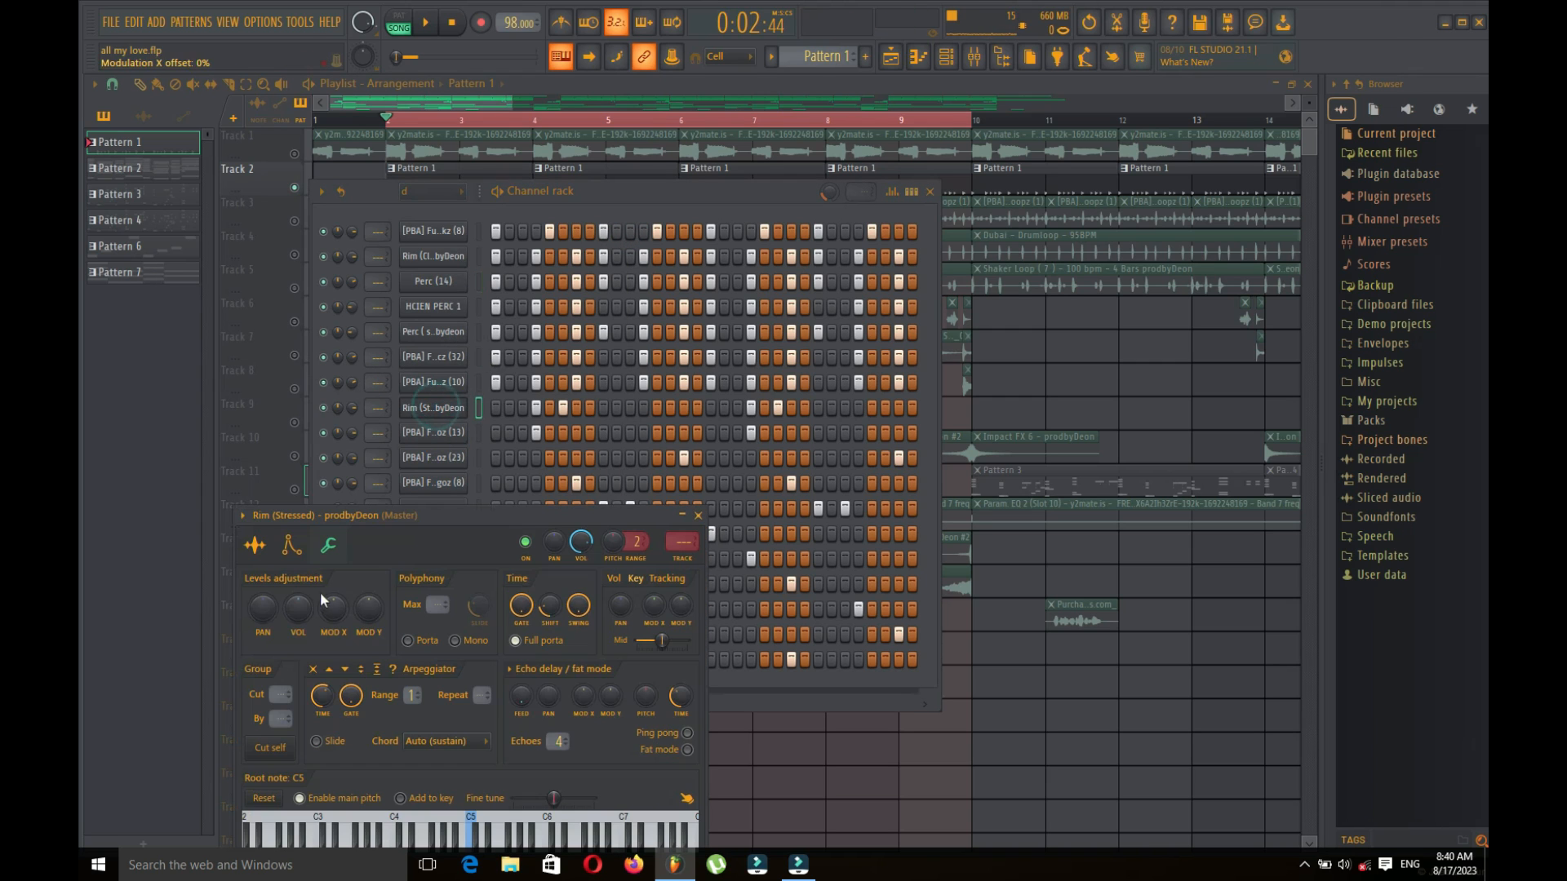
pyautogui.press('Escape')
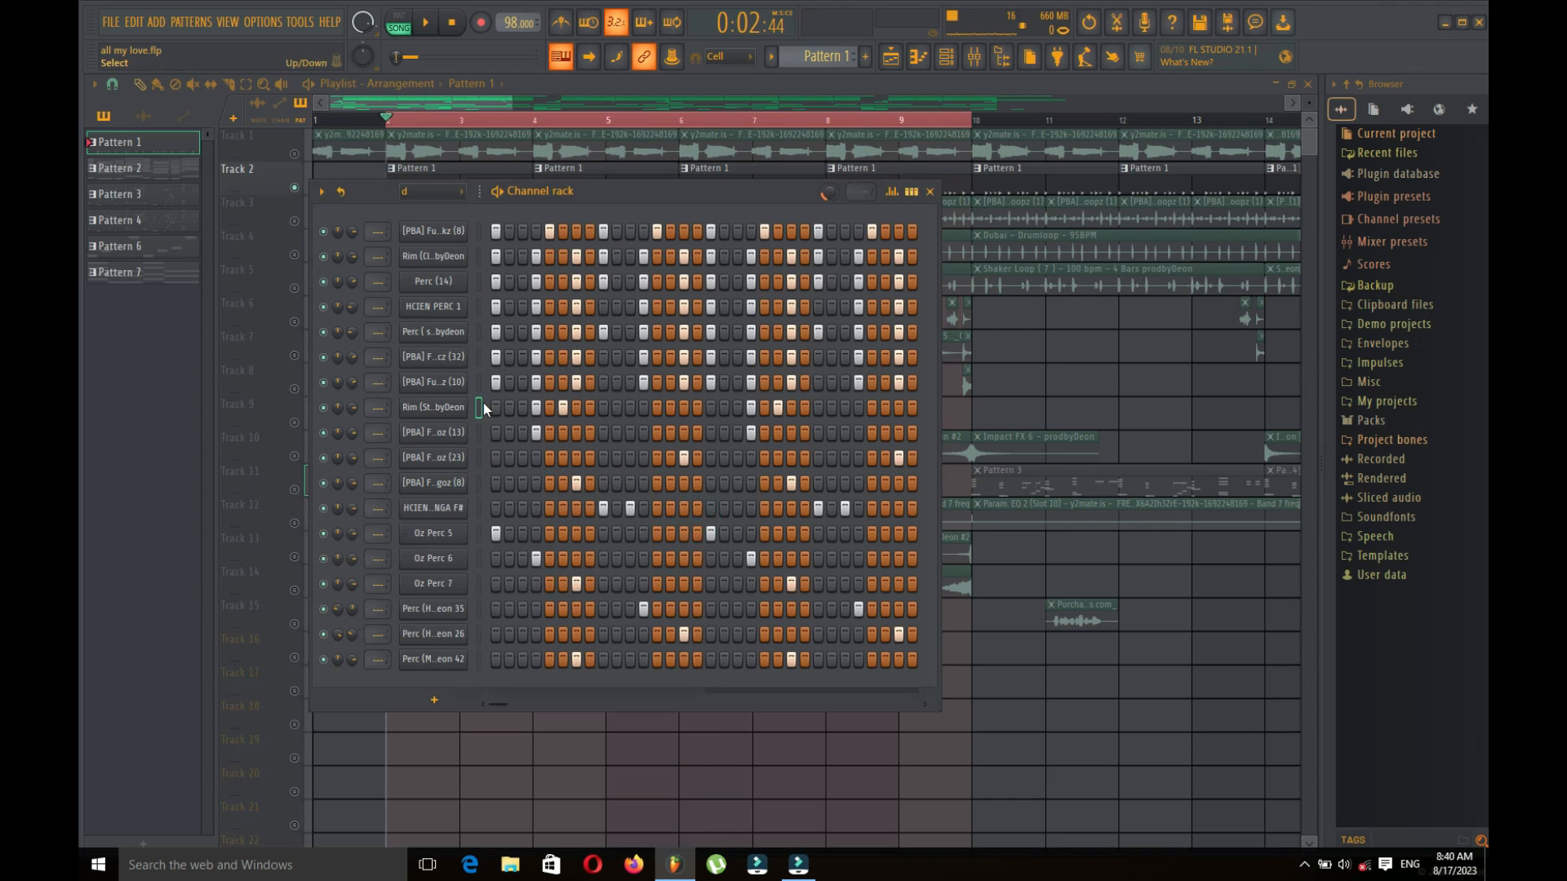
pyautogui.moveTo(728, 189); pyautogui.dragTo(762, 137)
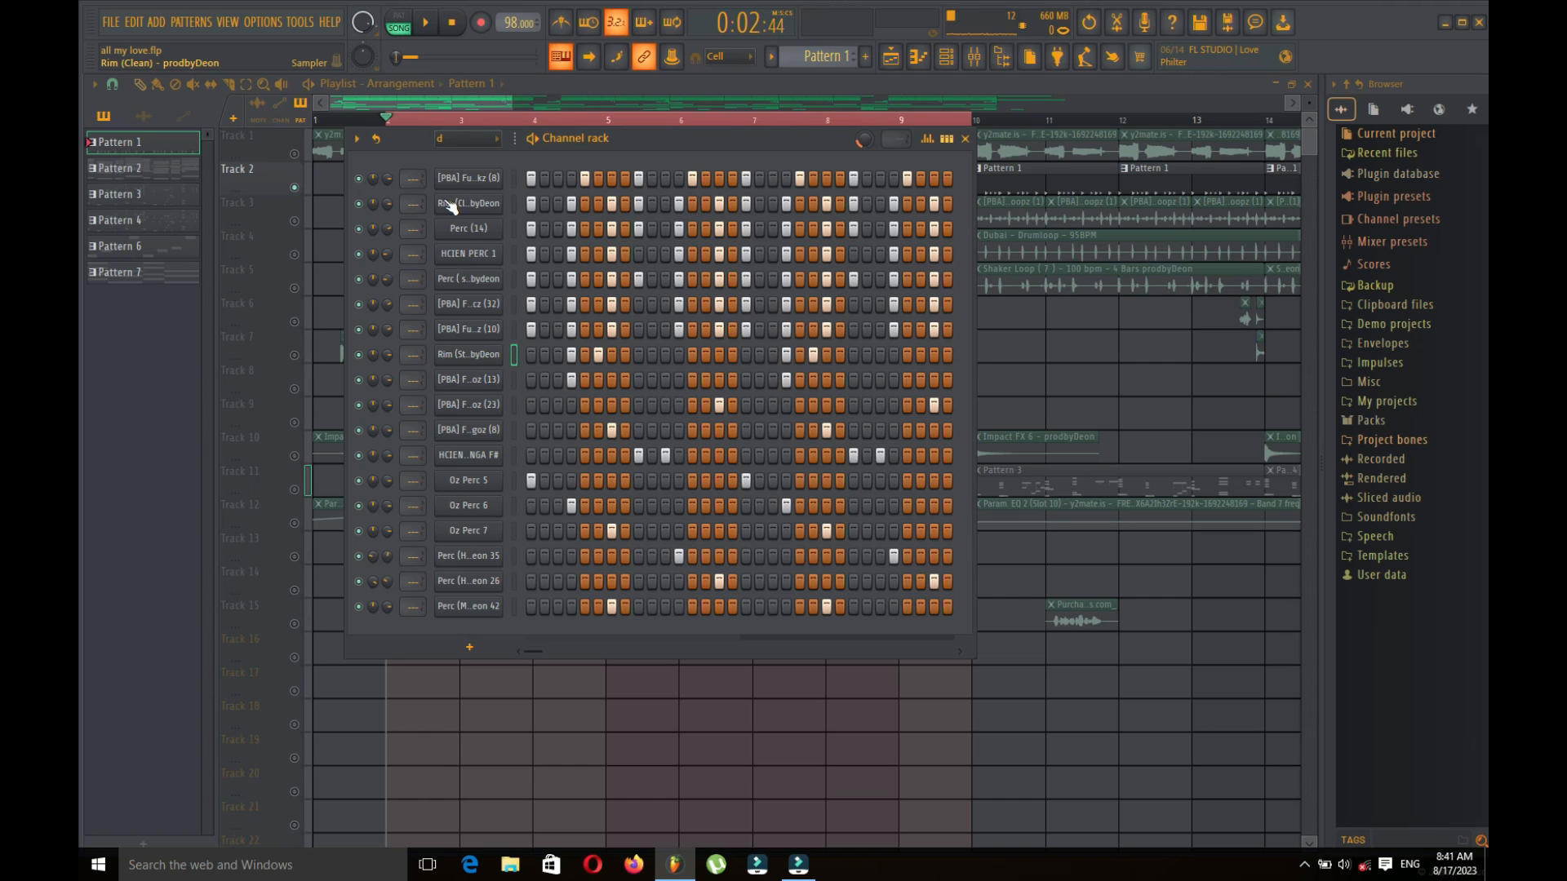
pyautogui.click(501, 105)
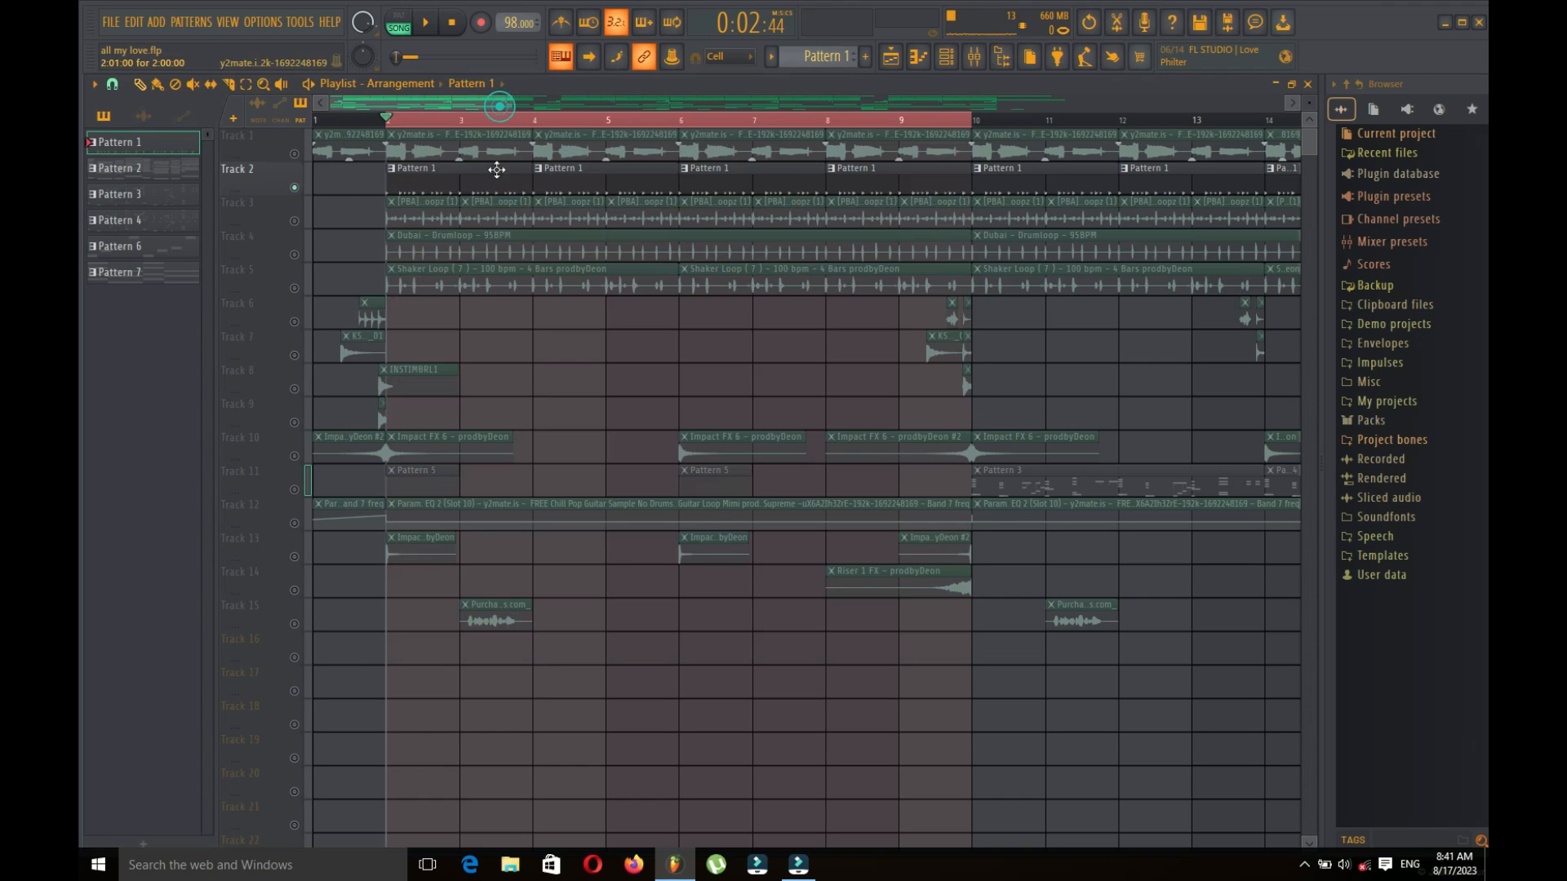
# Step: Solo Track 3 together with Track 5 and play the two shaker loops
pyautogui.rightClick(296, 220)
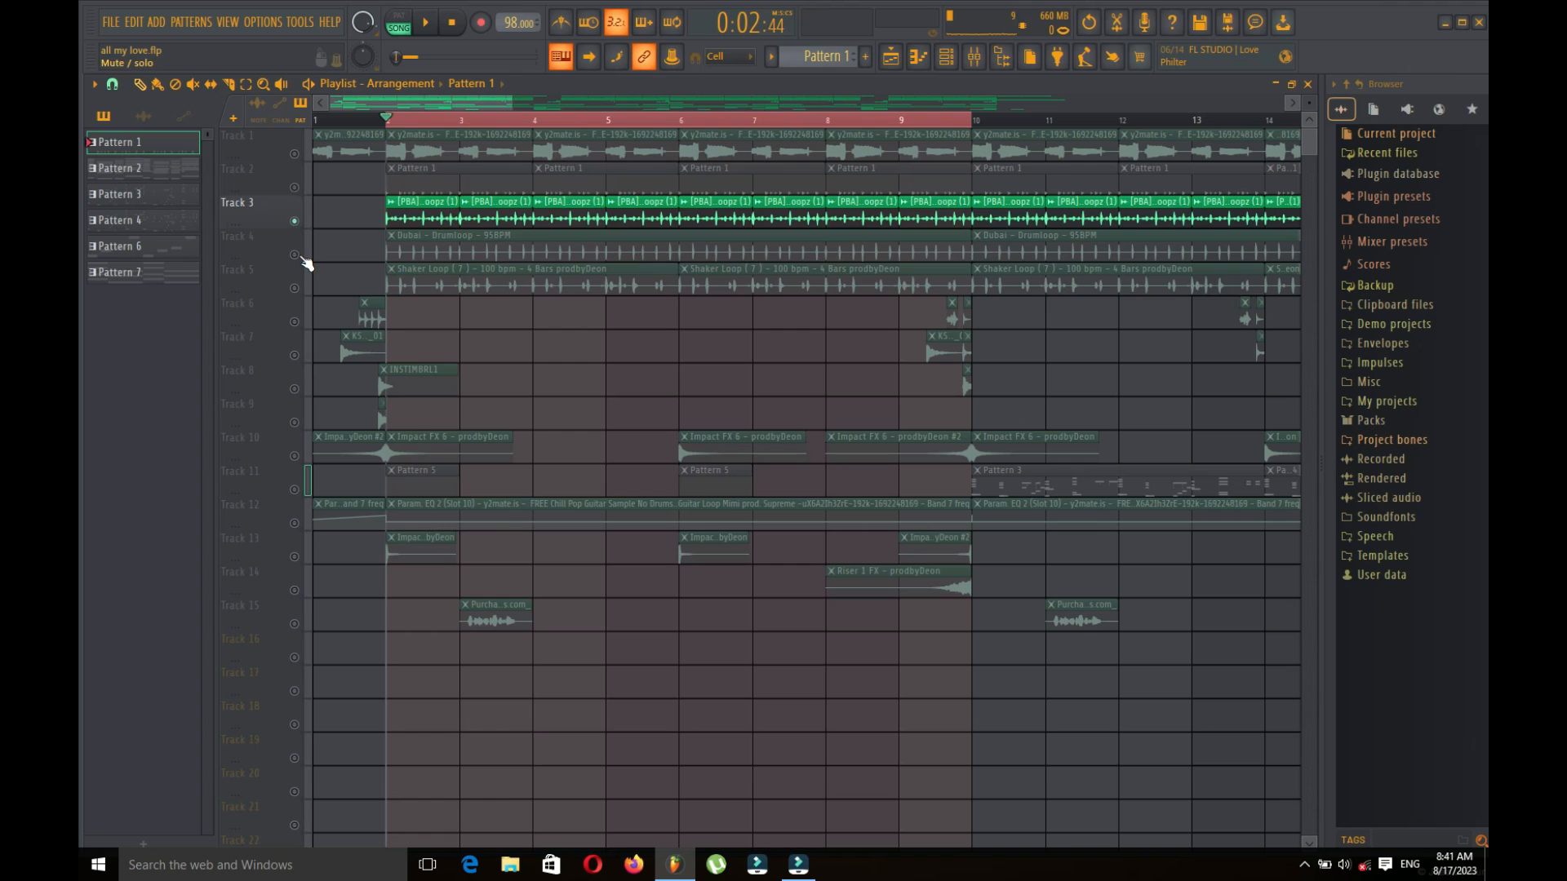
pyautogui.click(295, 288)
pyautogui.press('space')
# Step: Open the channel settings of the [PBA] Funu Shaker Loopz clip on Track 3 and stop playback
pyautogui.click(583, 207)
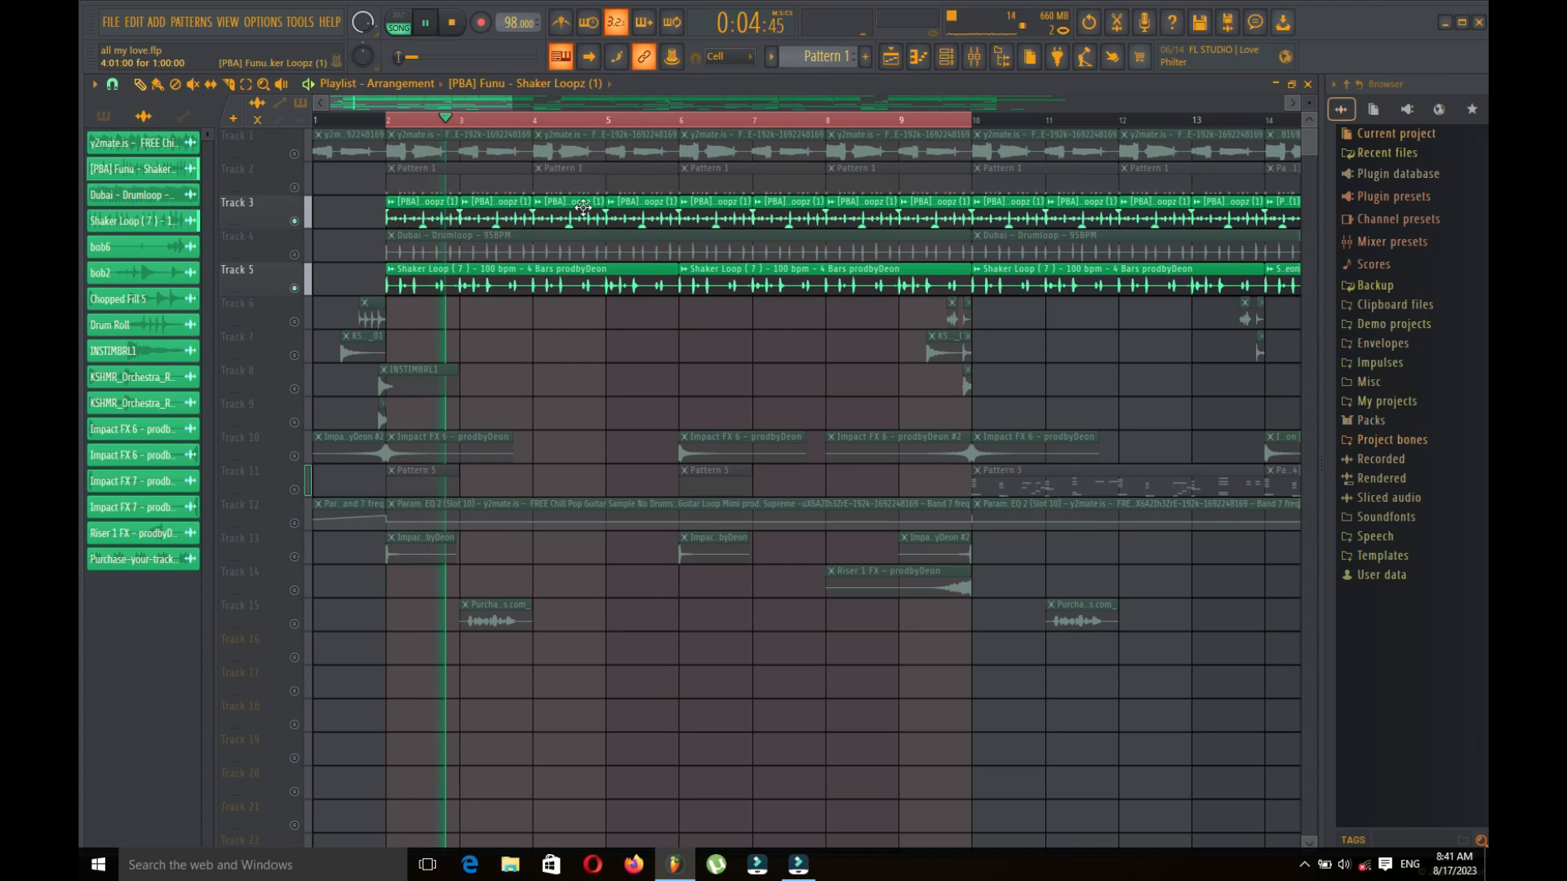
pyautogui.doubleClick(583, 208)
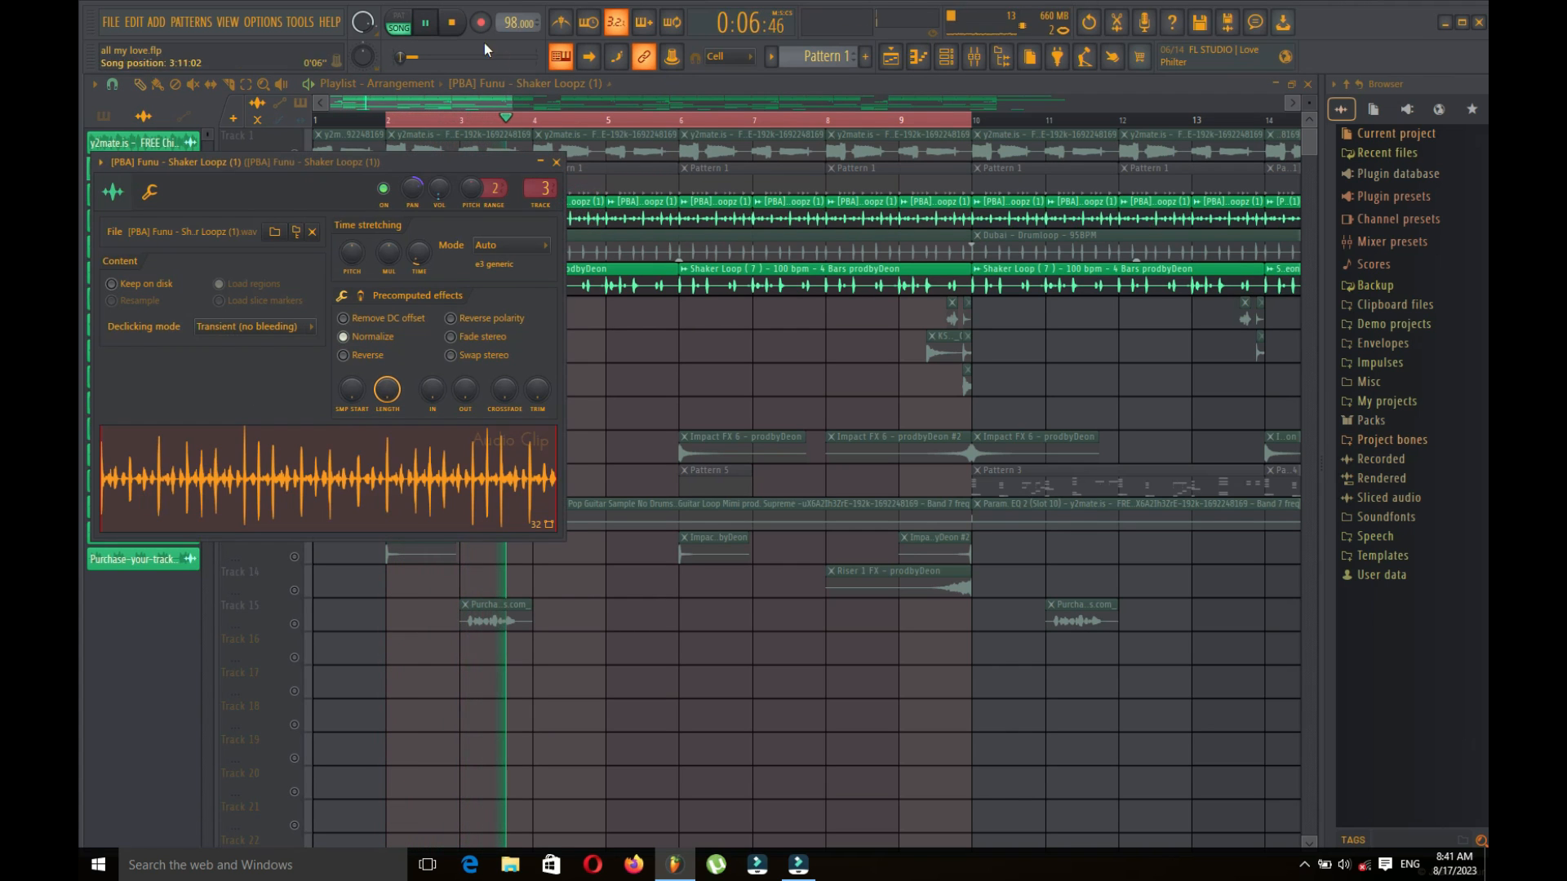
pyautogui.click(451, 22)
# Step: Examine the low cut and the Band 6 dip in the shaker mixer track's Fruity parametric EQ 2
pyautogui.press('F9')
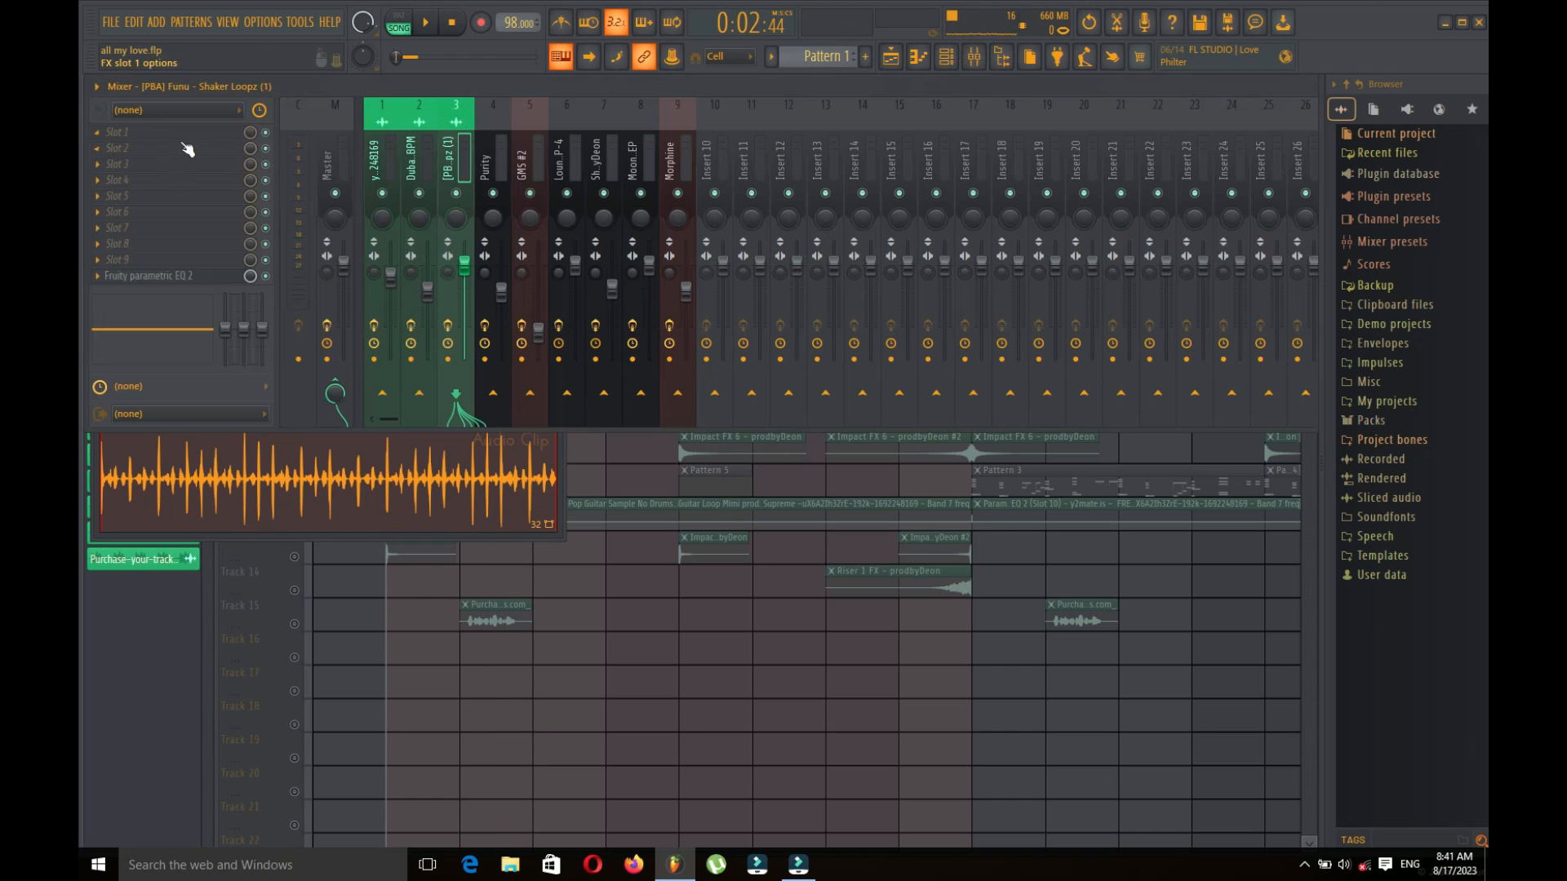
pyautogui.click(155, 277)
pyautogui.moveTo(391, 427)
pyautogui.mouseDown()
pyautogui.moveTo(395, 441)
pyautogui.moveTo(430, 408)
pyautogui.moveTo(414, 431)
pyautogui.mouseUp()
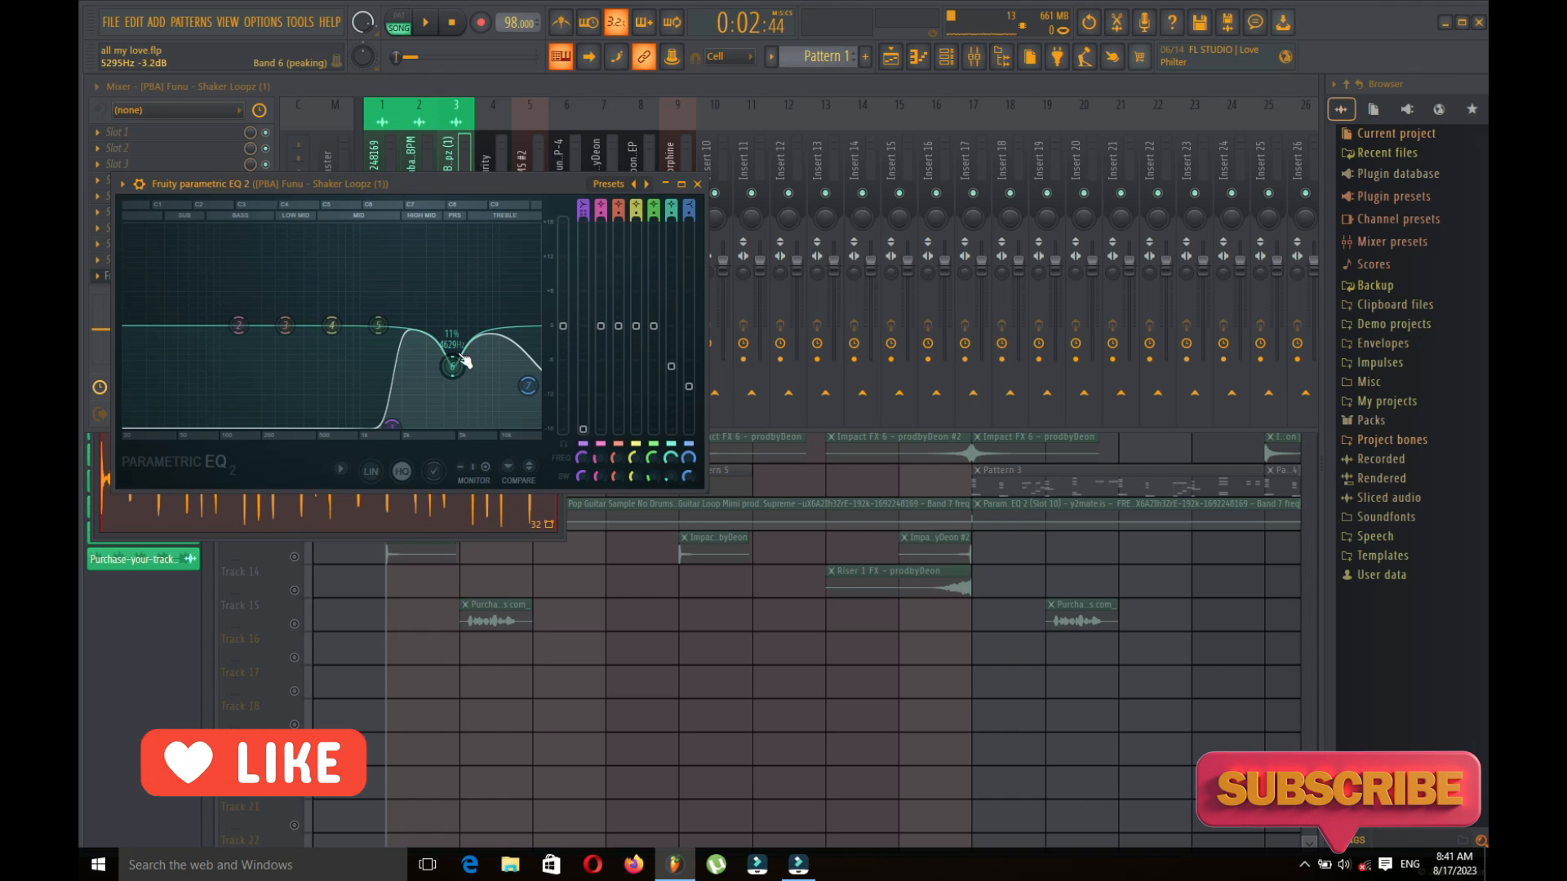
pyautogui.moveTo(464, 361); pyautogui.dragTo(457, 372)
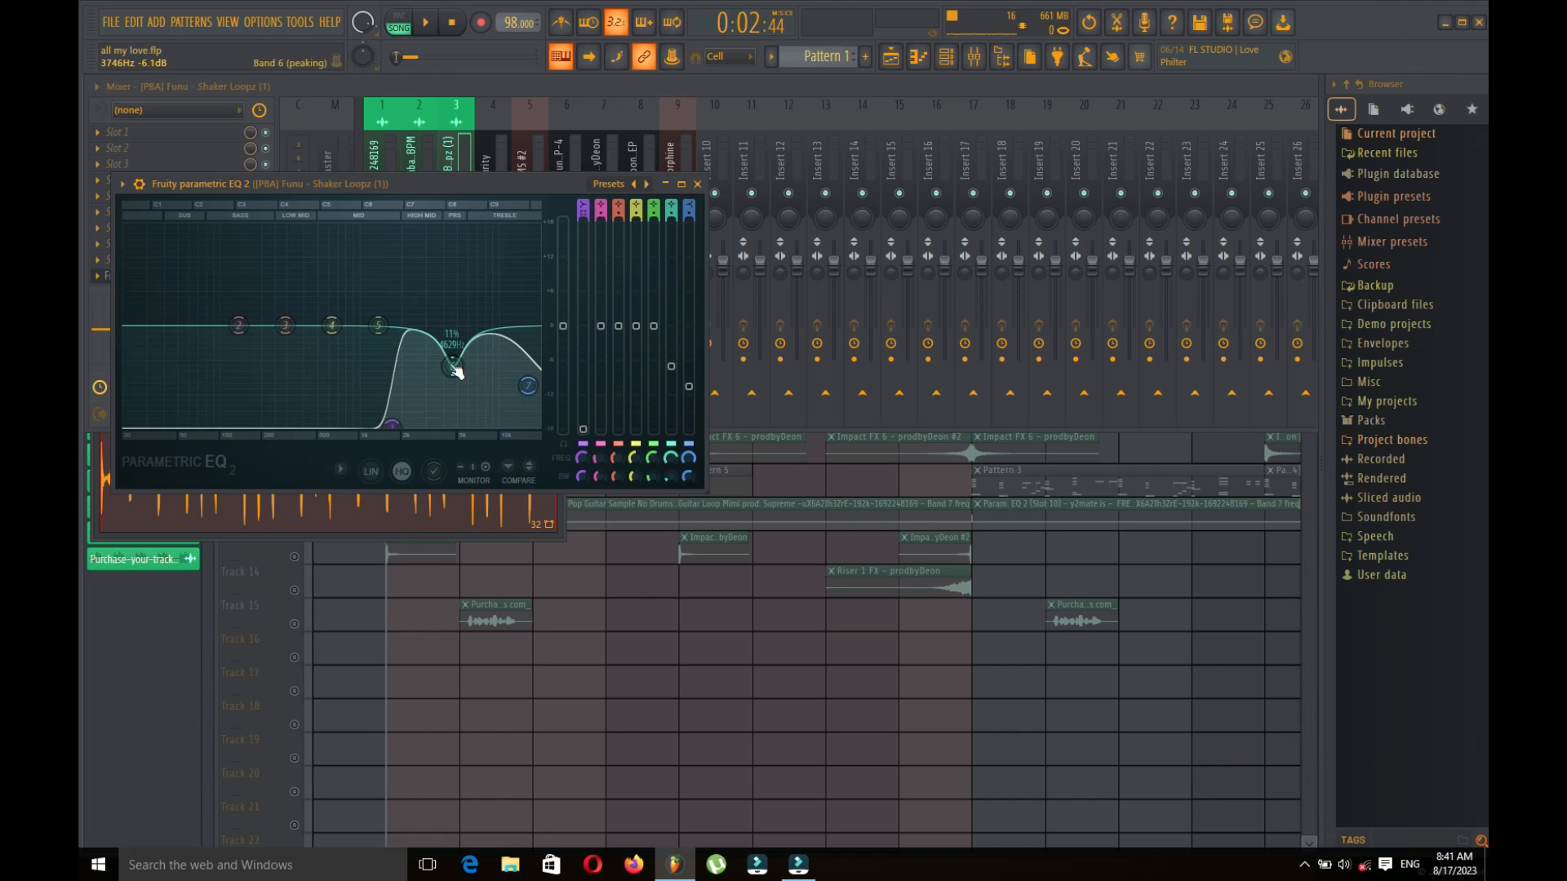
pyautogui.click(697, 184)
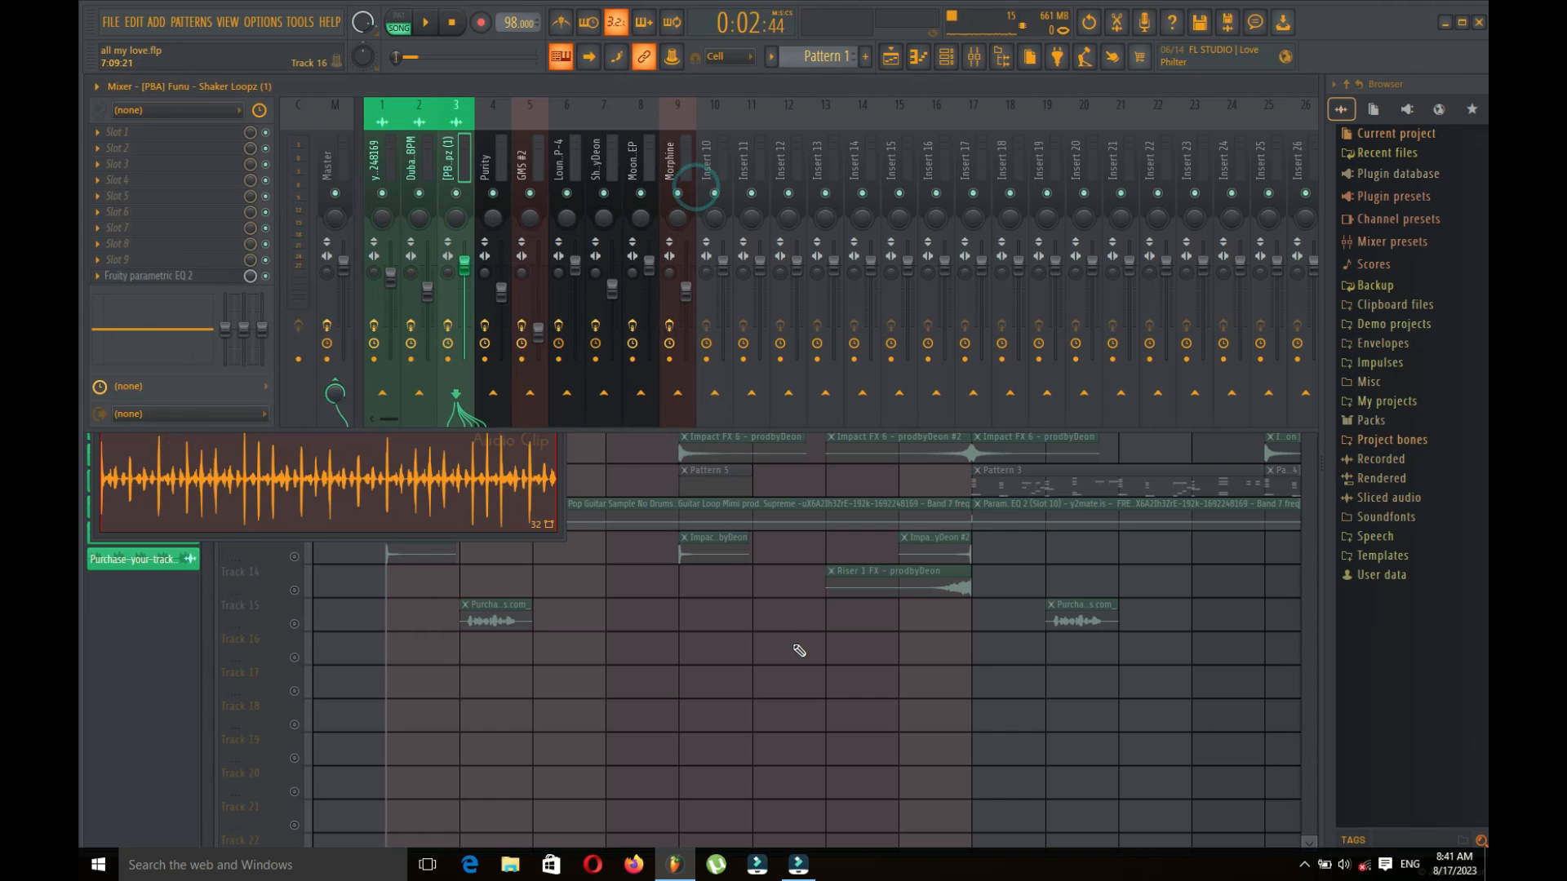
# Step: Check the channel settings of the Shaker Loop ( 7 ) clip and the [PBA] Funu Shaker Loopz clip from the playlist
pyautogui.press('F9')
pyautogui.doubleClick(537, 285)
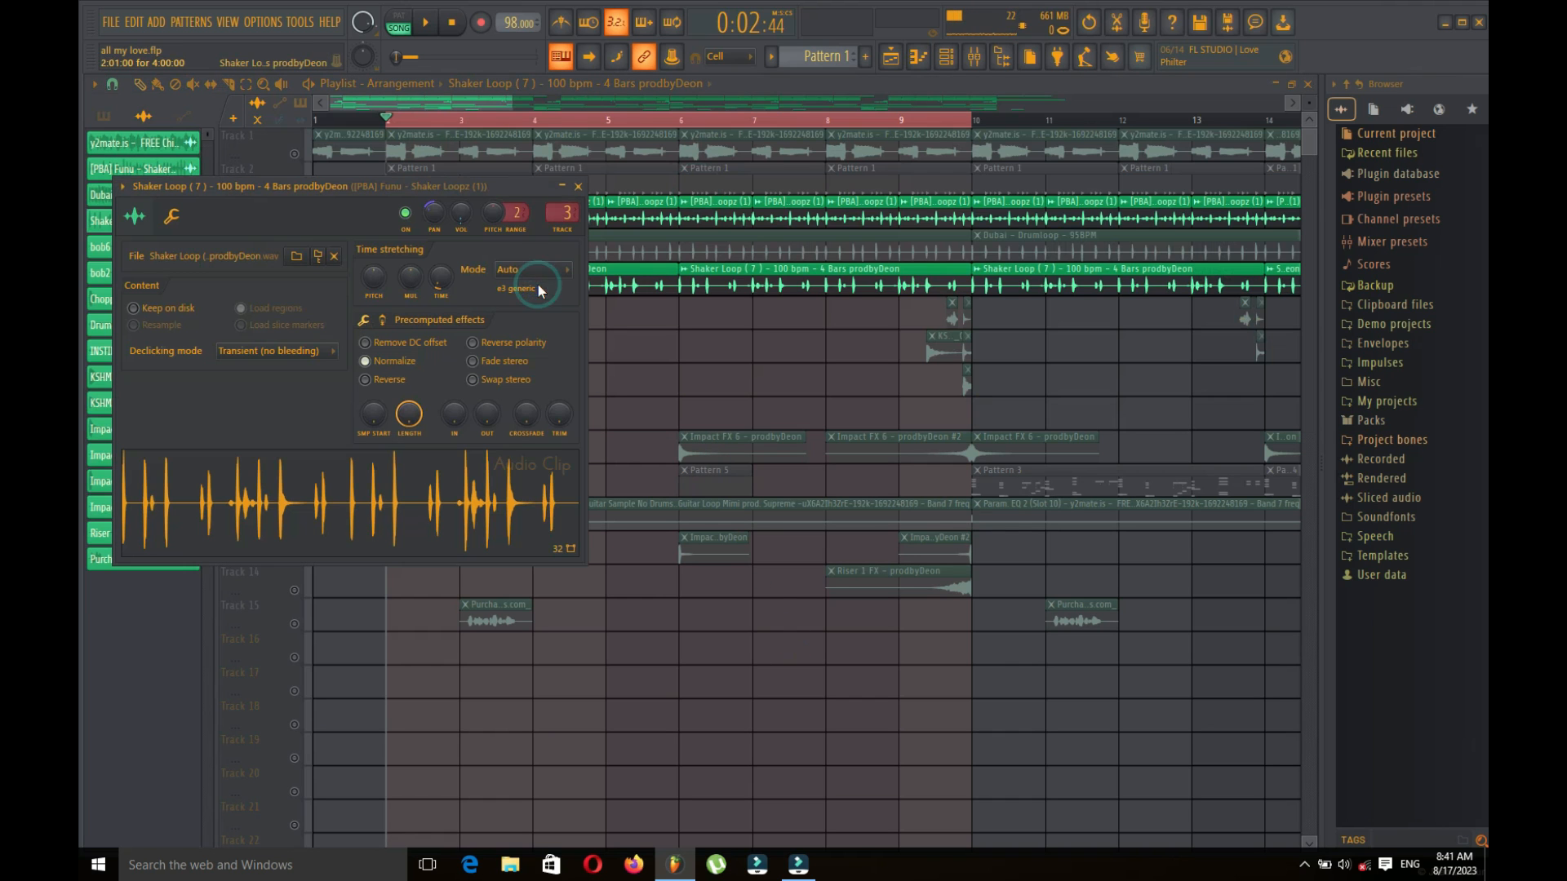
pyautogui.doubleClick(712, 217)
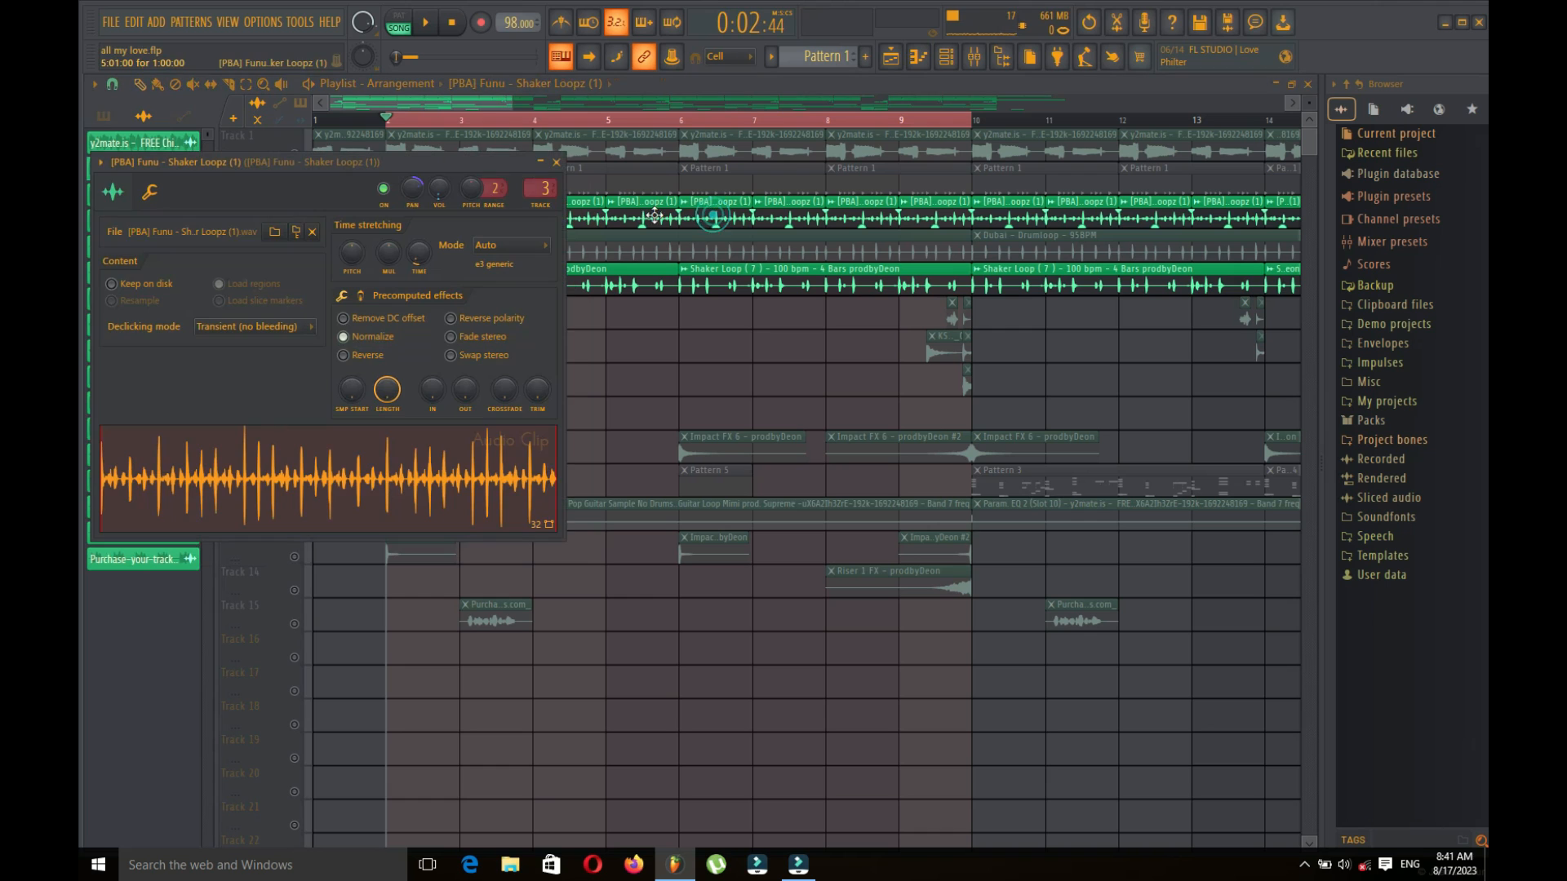
pyautogui.press('Escape')
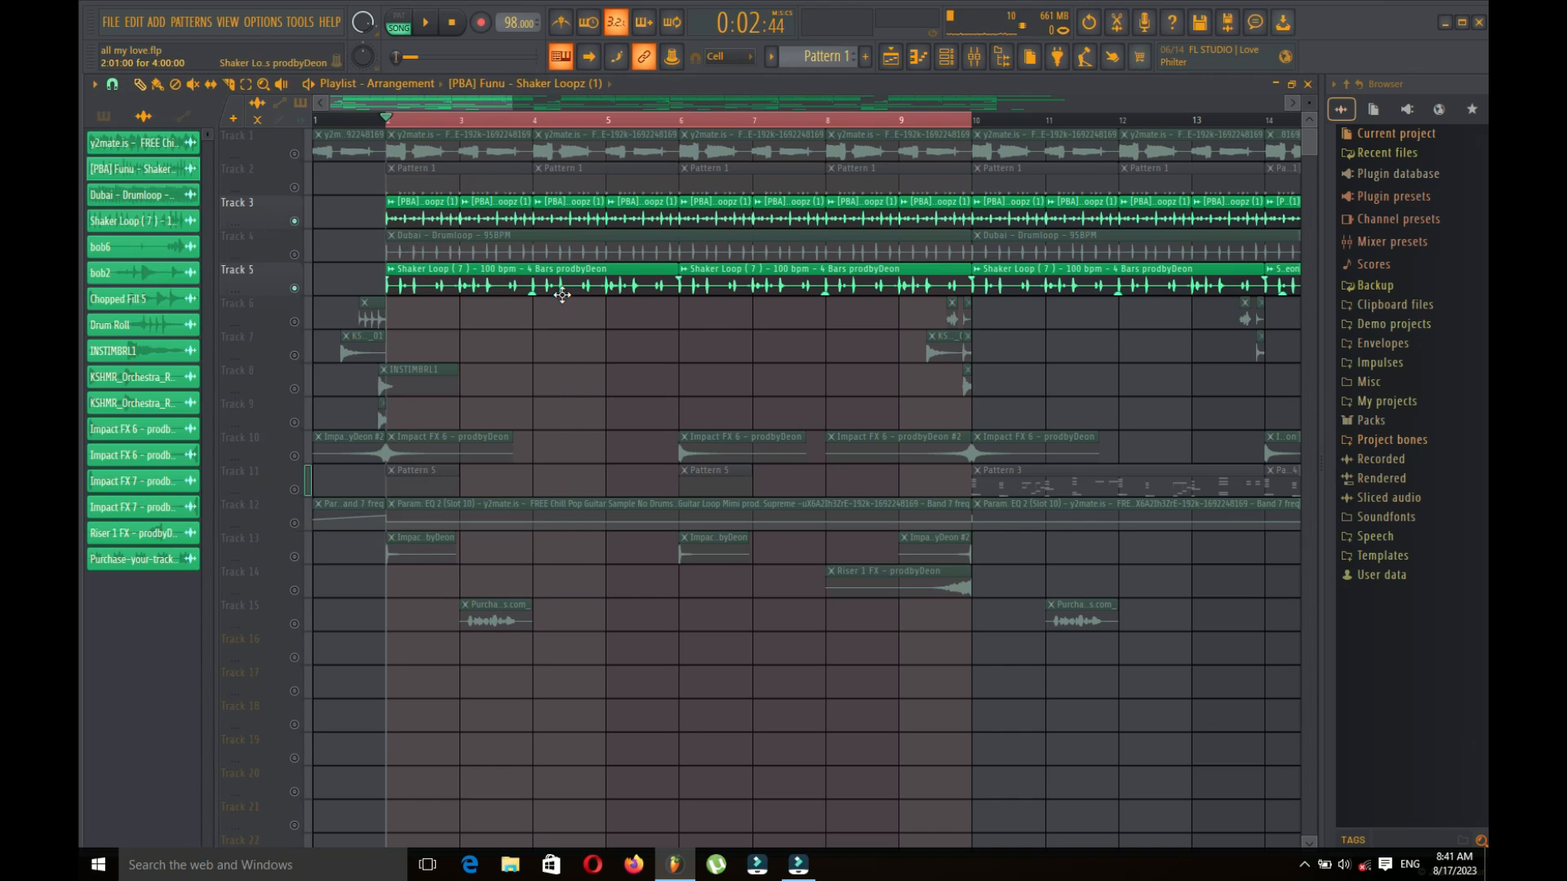
# Step: Solo Track 4 and play the Dubai drum loop within the selected section
pyautogui.click(303, 256)
pyautogui.click(425, 23)
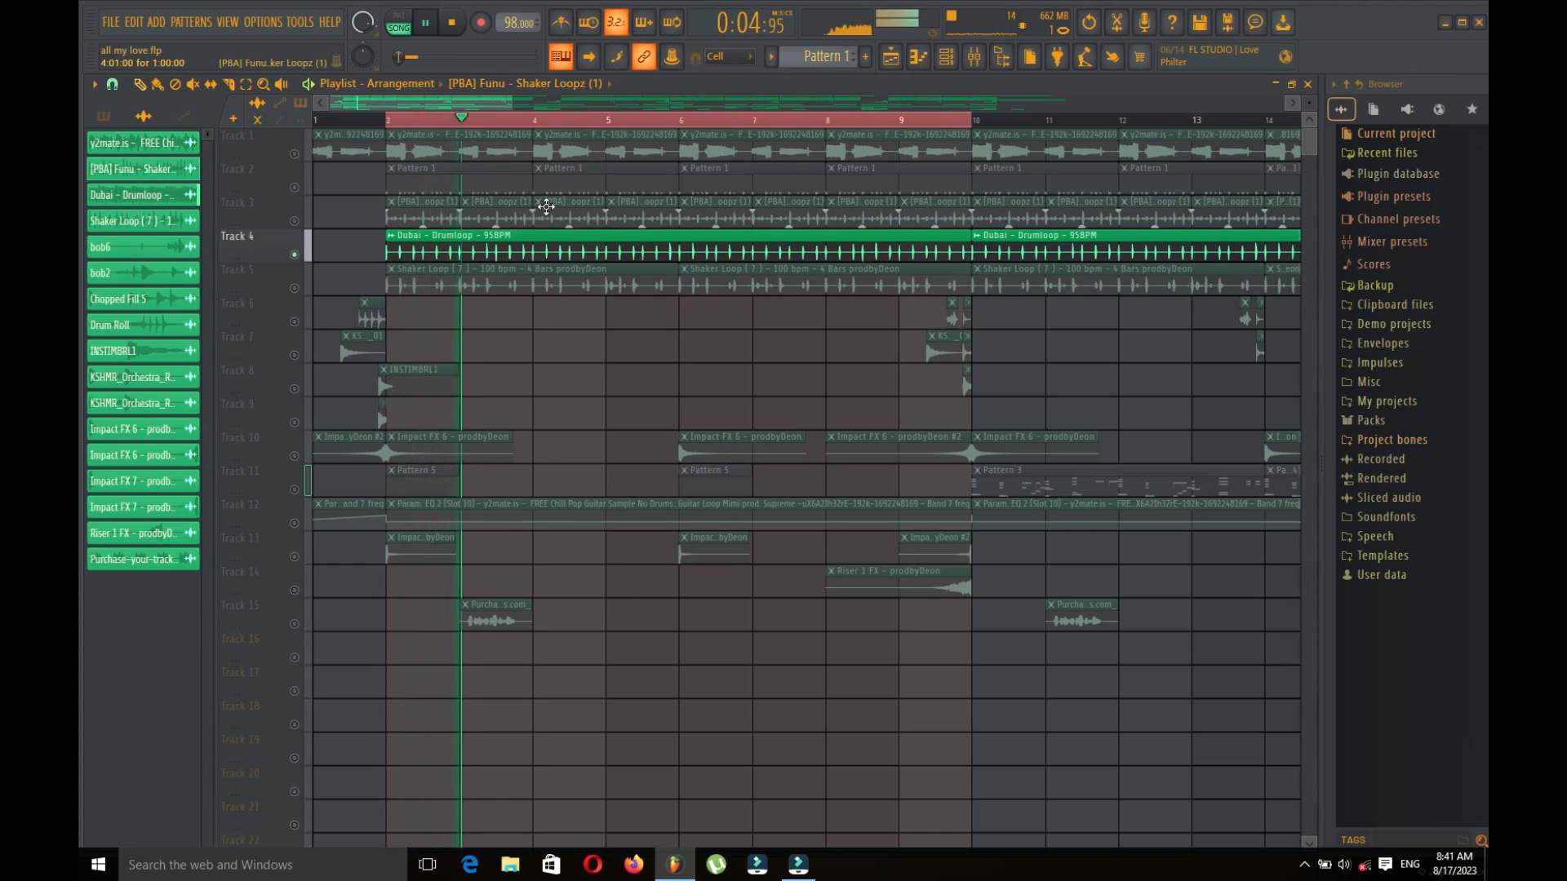
pyautogui.press('space')
# Step: Check the Dubai drum loop's channel settings and the Fruity soft clipper on its mixer track
pyautogui.doubleClick(587, 245)
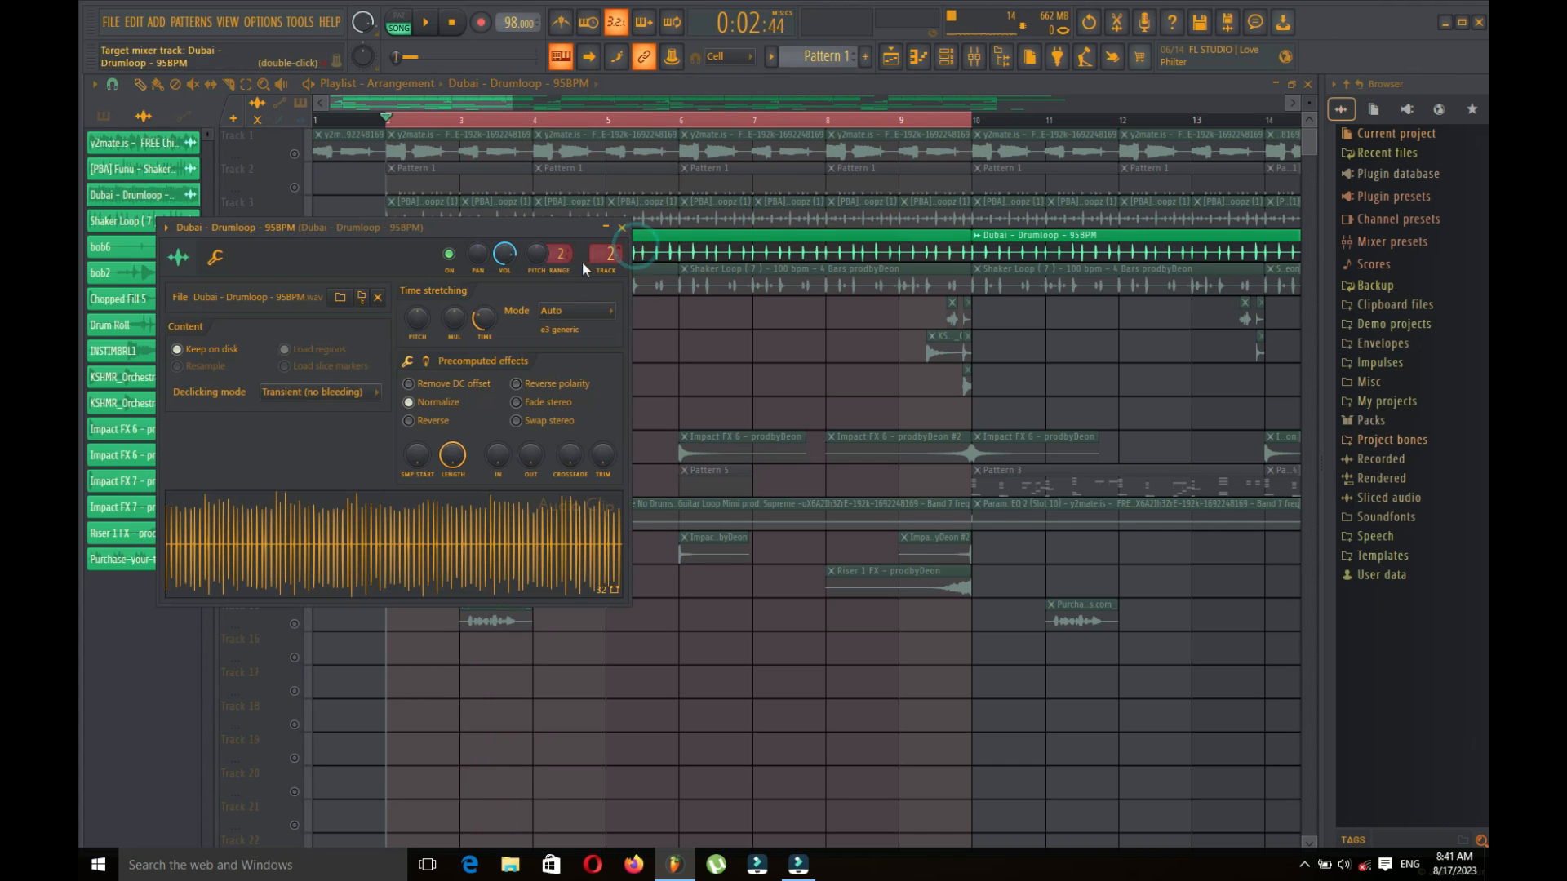
pyautogui.click(974, 56)
pyautogui.click(147, 132)
pyautogui.click(145, 132)
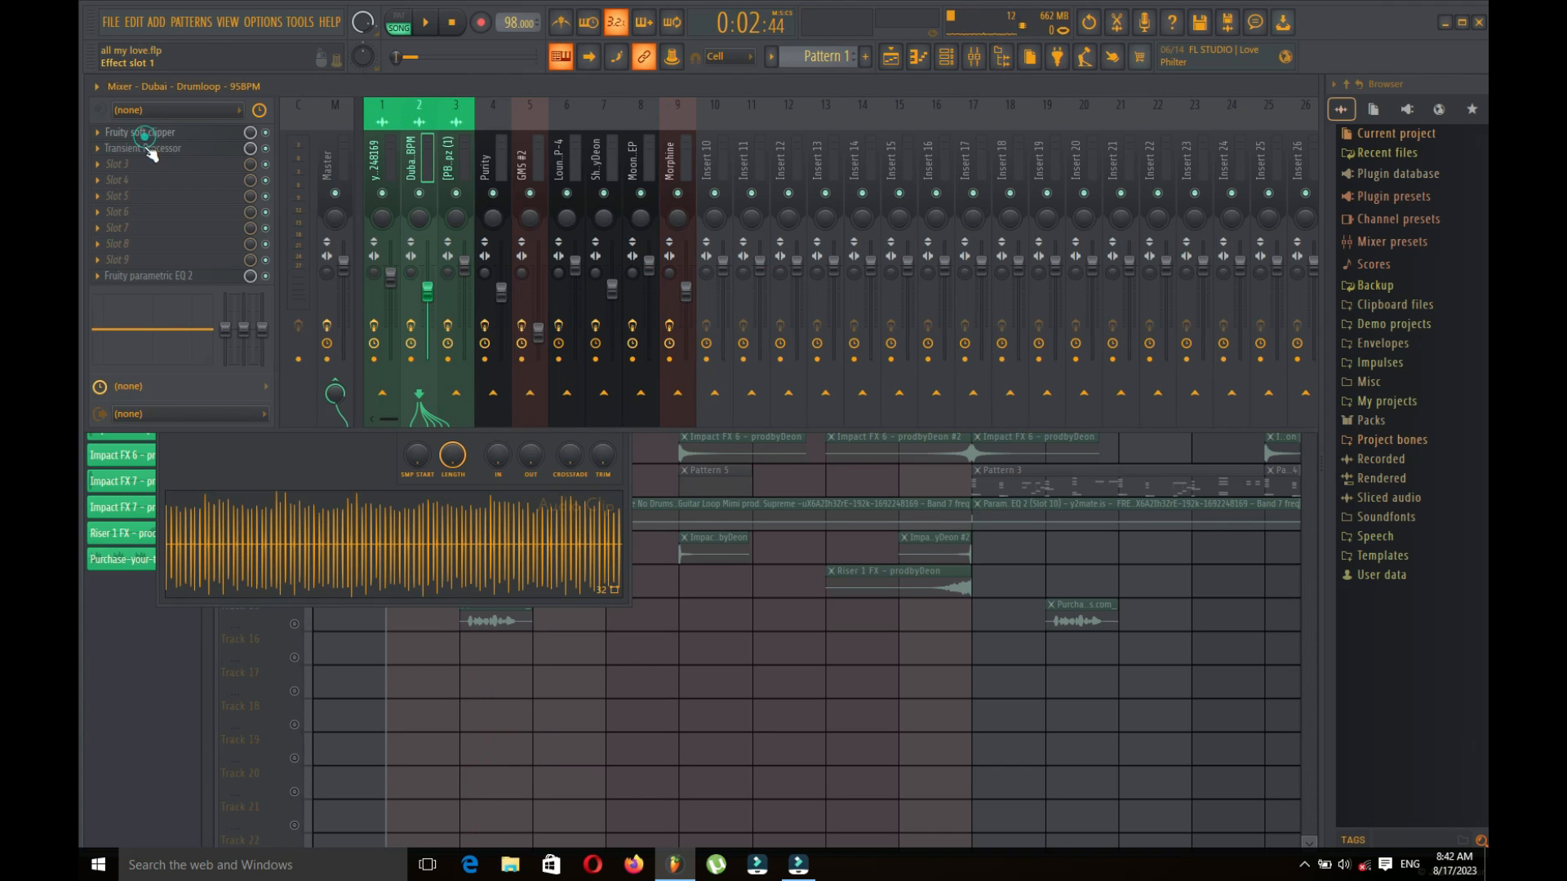
# Step: Examine the Transient Processor in the drum loop's second effect slot and return to the playlist
pyautogui.click(147, 151)
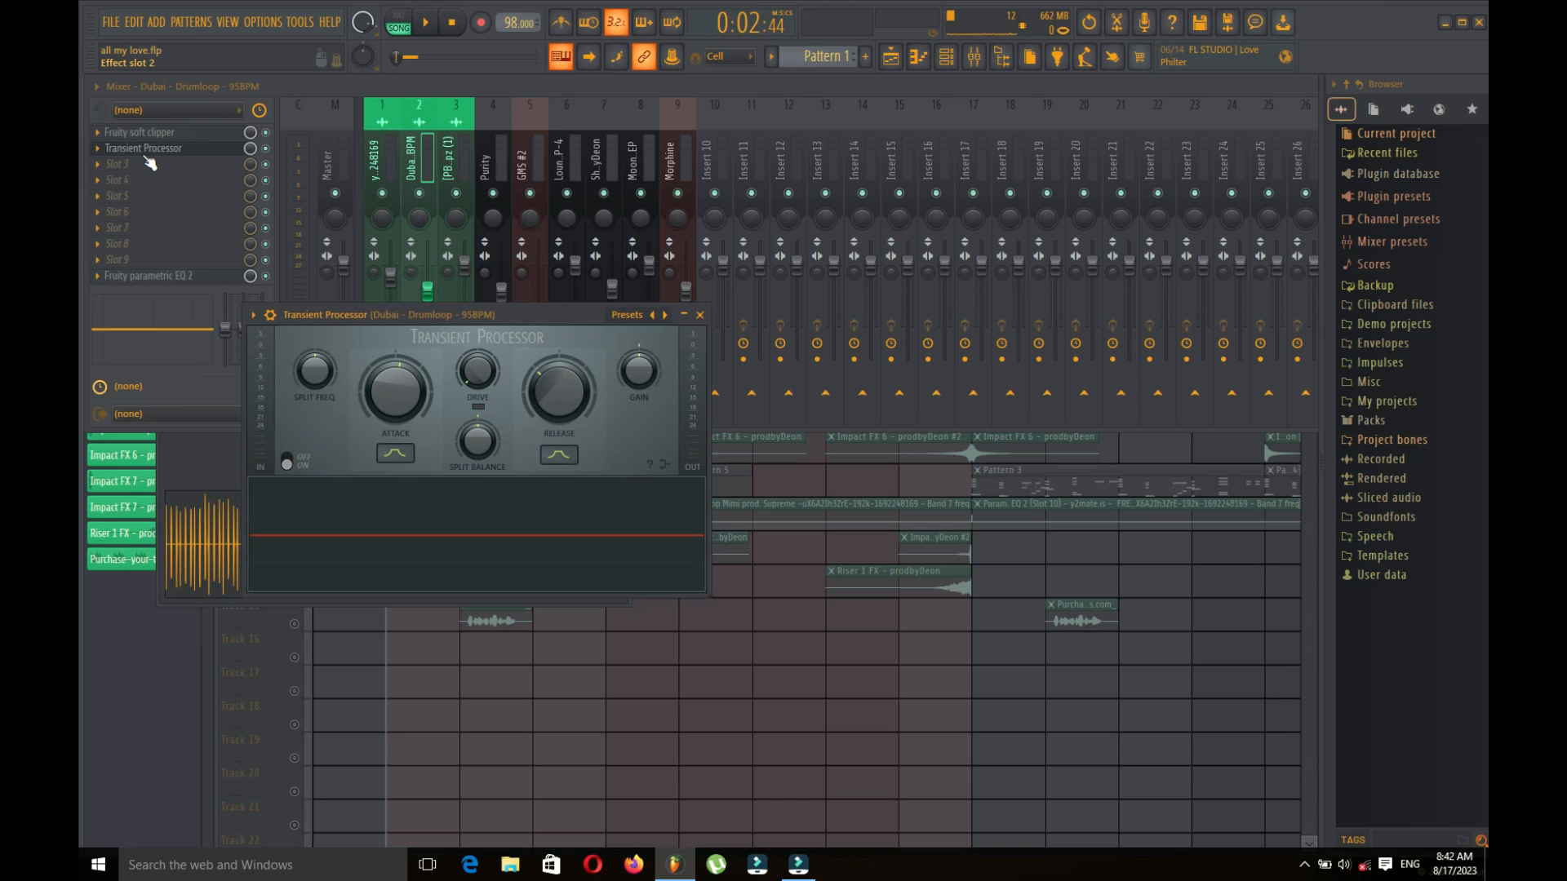
pyautogui.moveTo(554, 315); pyautogui.dragTo(620, 218)
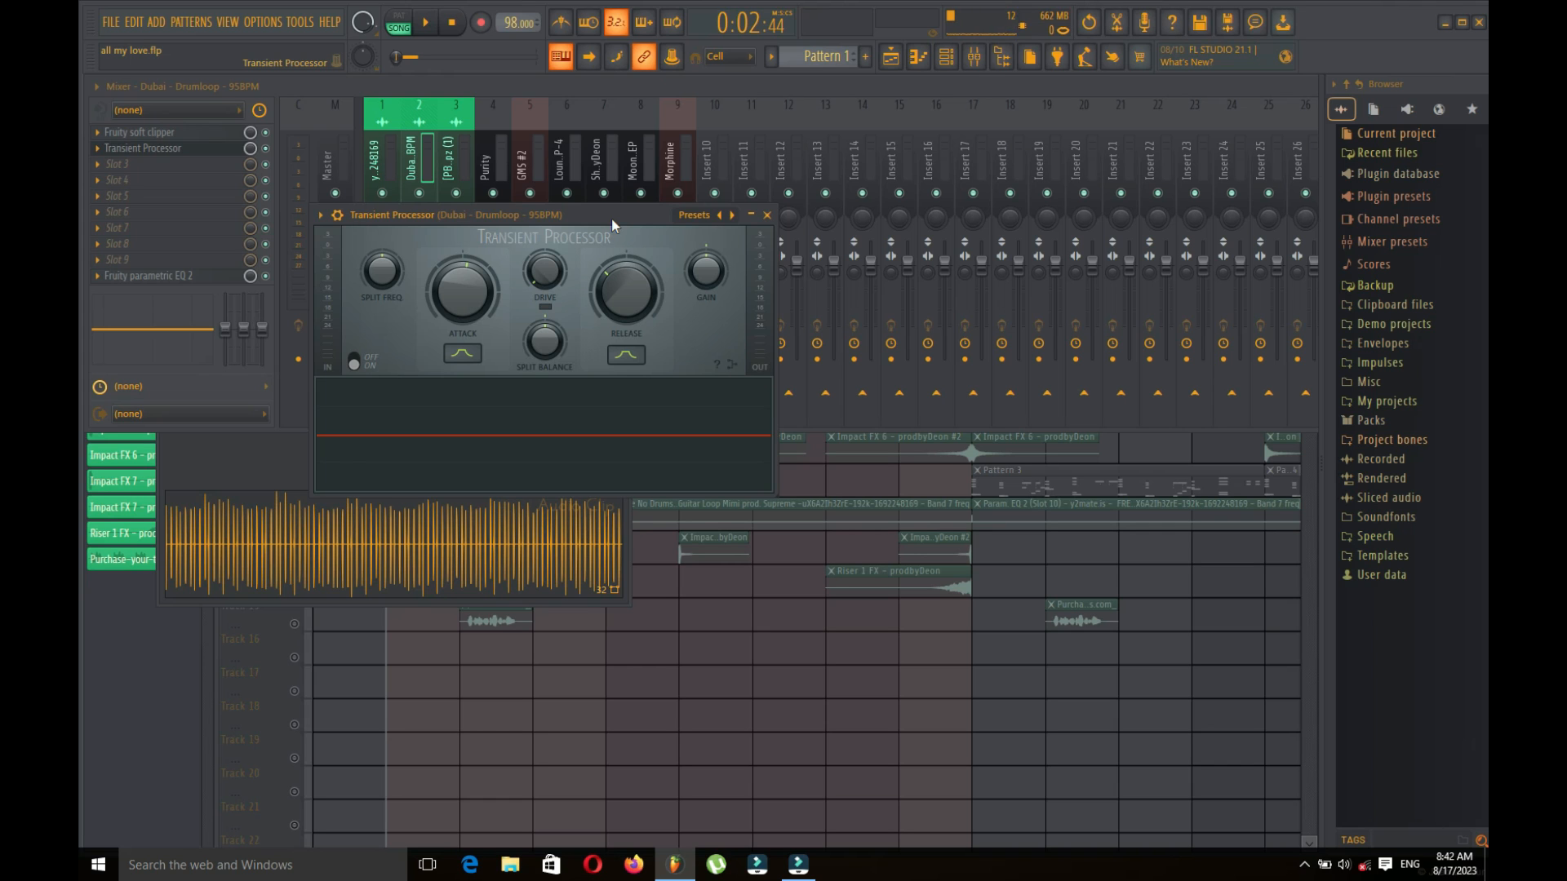
pyautogui.press('F5')
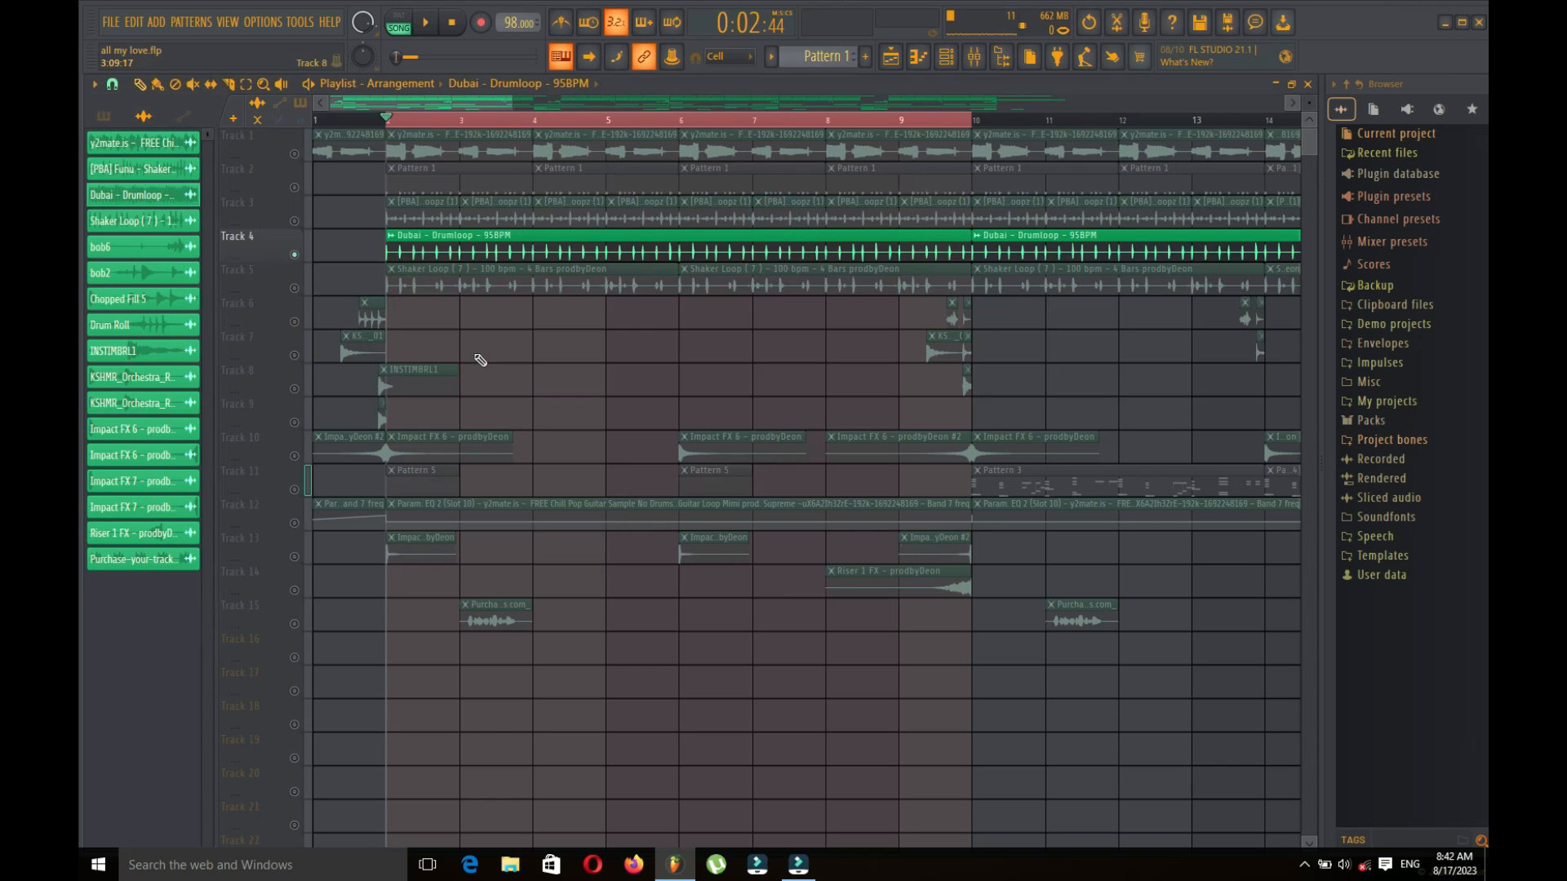
# Step: Solo Track 8, add Tracks 10 and 11 to it, and briefly play the impact effects
pyautogui.click(298, 392)
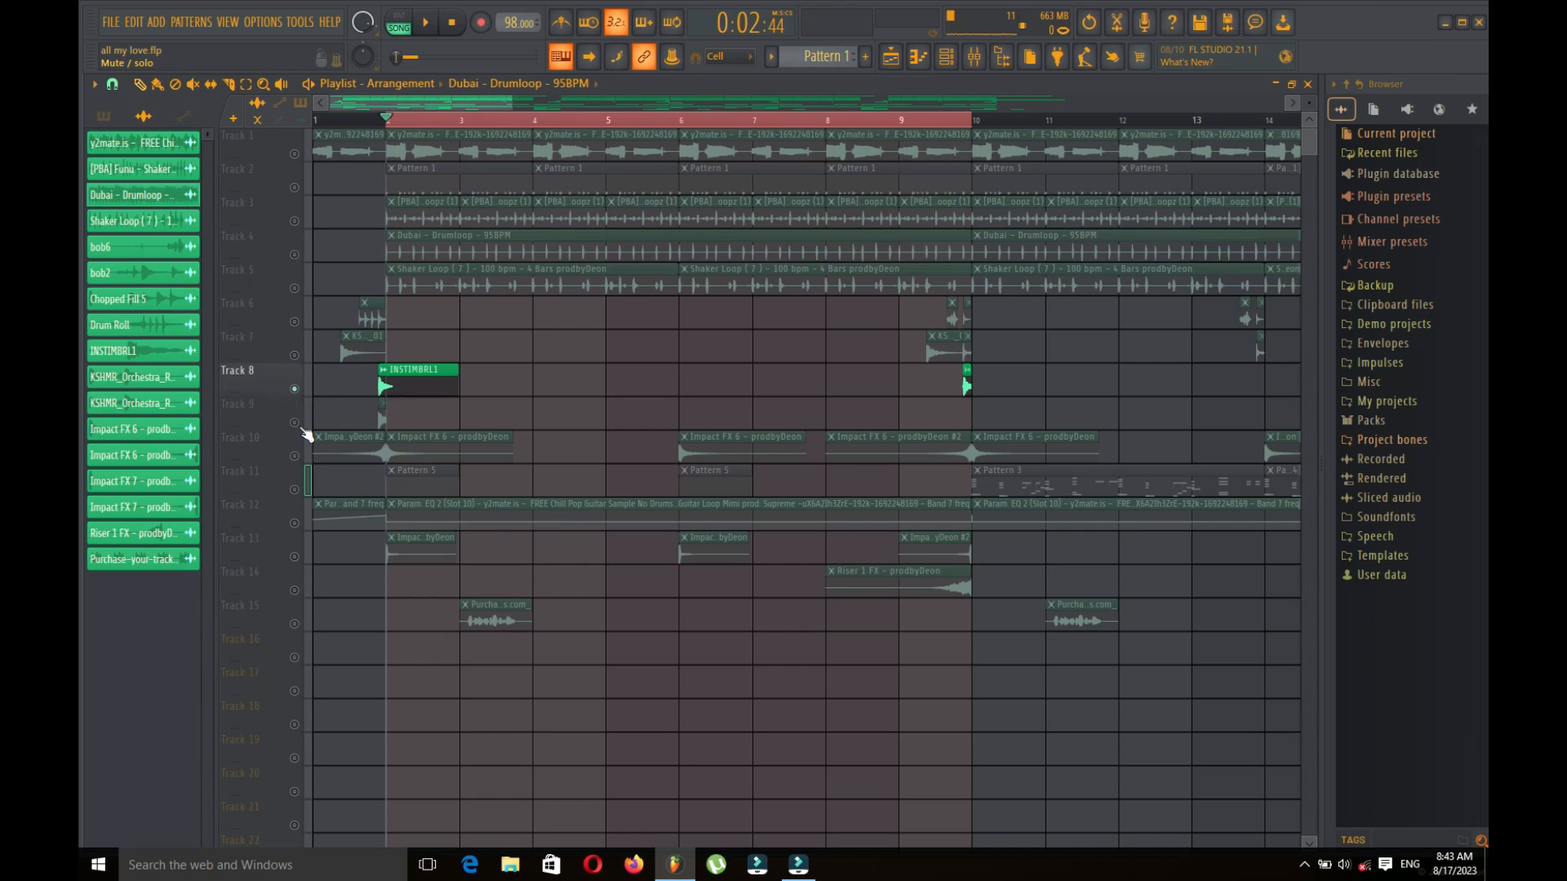
pyautogui.click(306, 457)
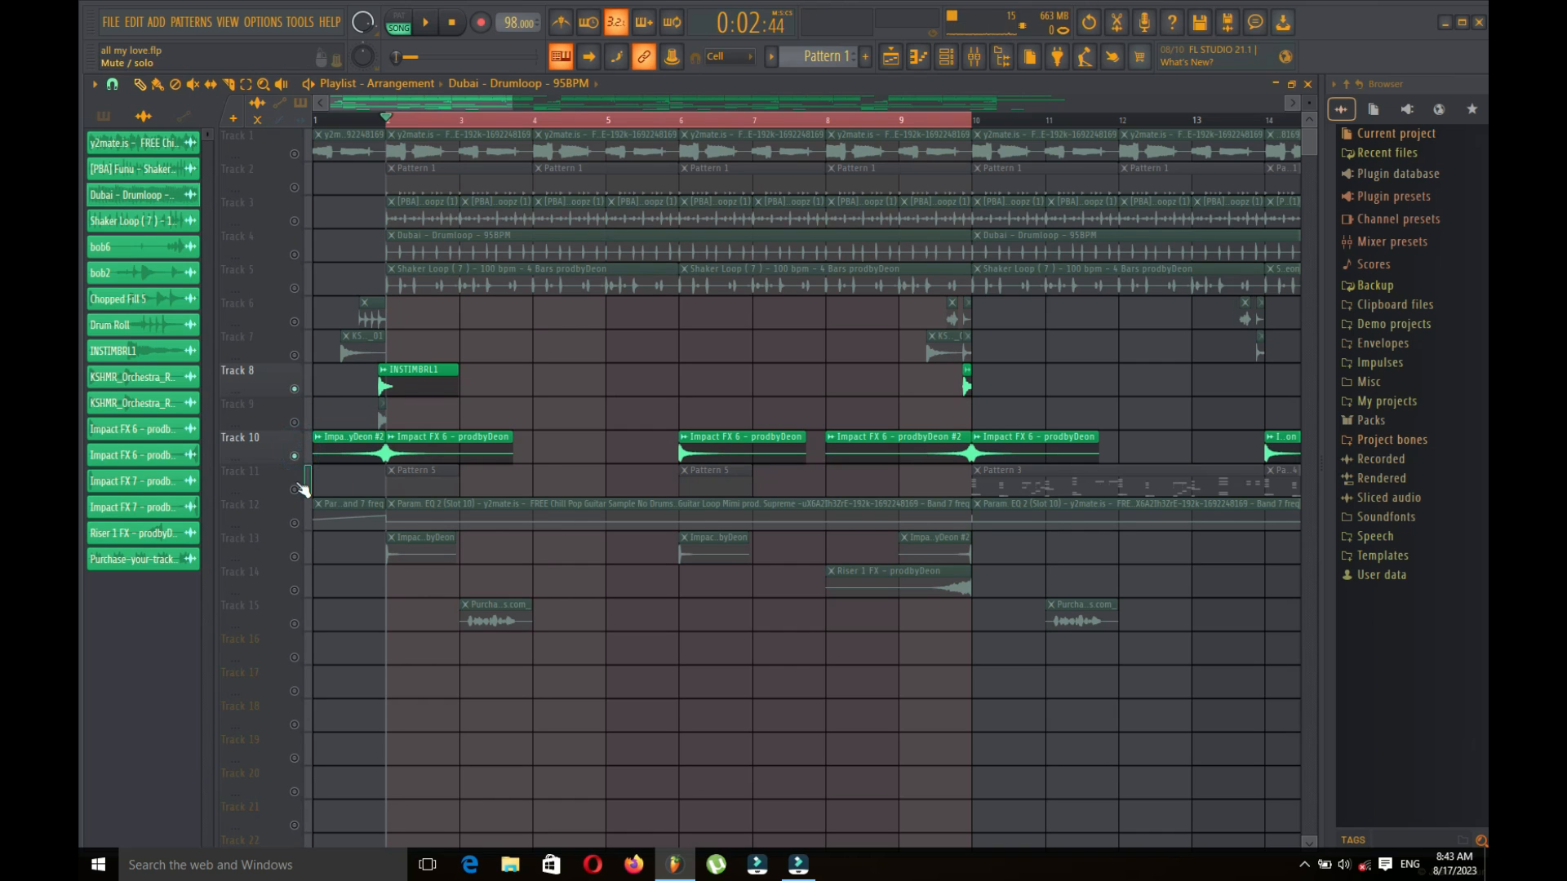
pyautogui.click(295, 477)
pyautogui.click(425, 22)
pyautogui.click(451, 24)
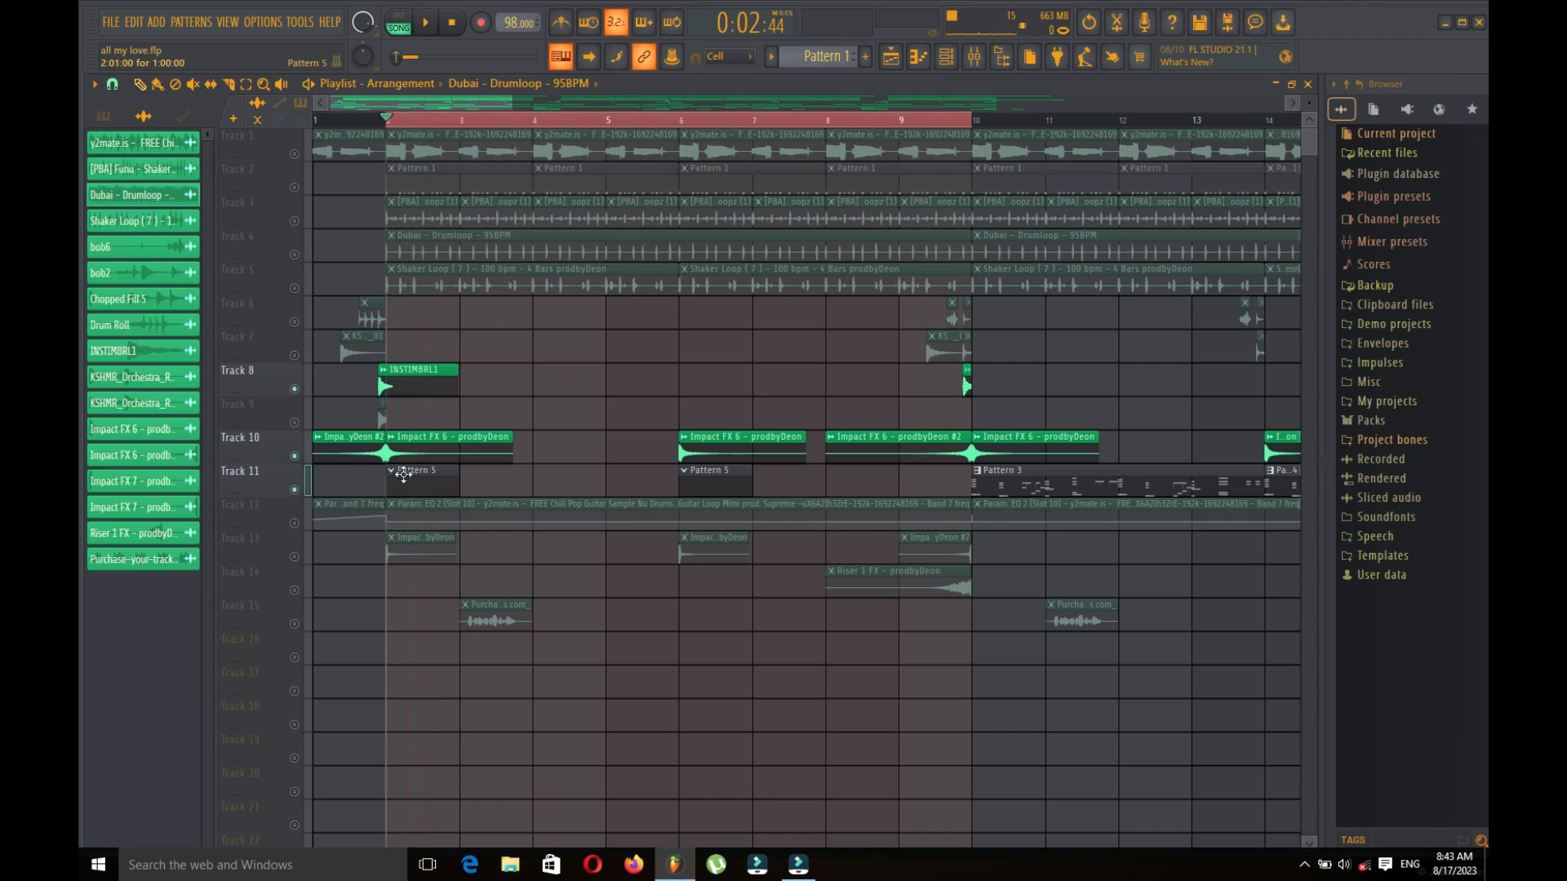
# Step: Solo the Track 12 EQ automation together with the Track 1 guitar and play them
pyautogui.click(295, 525)
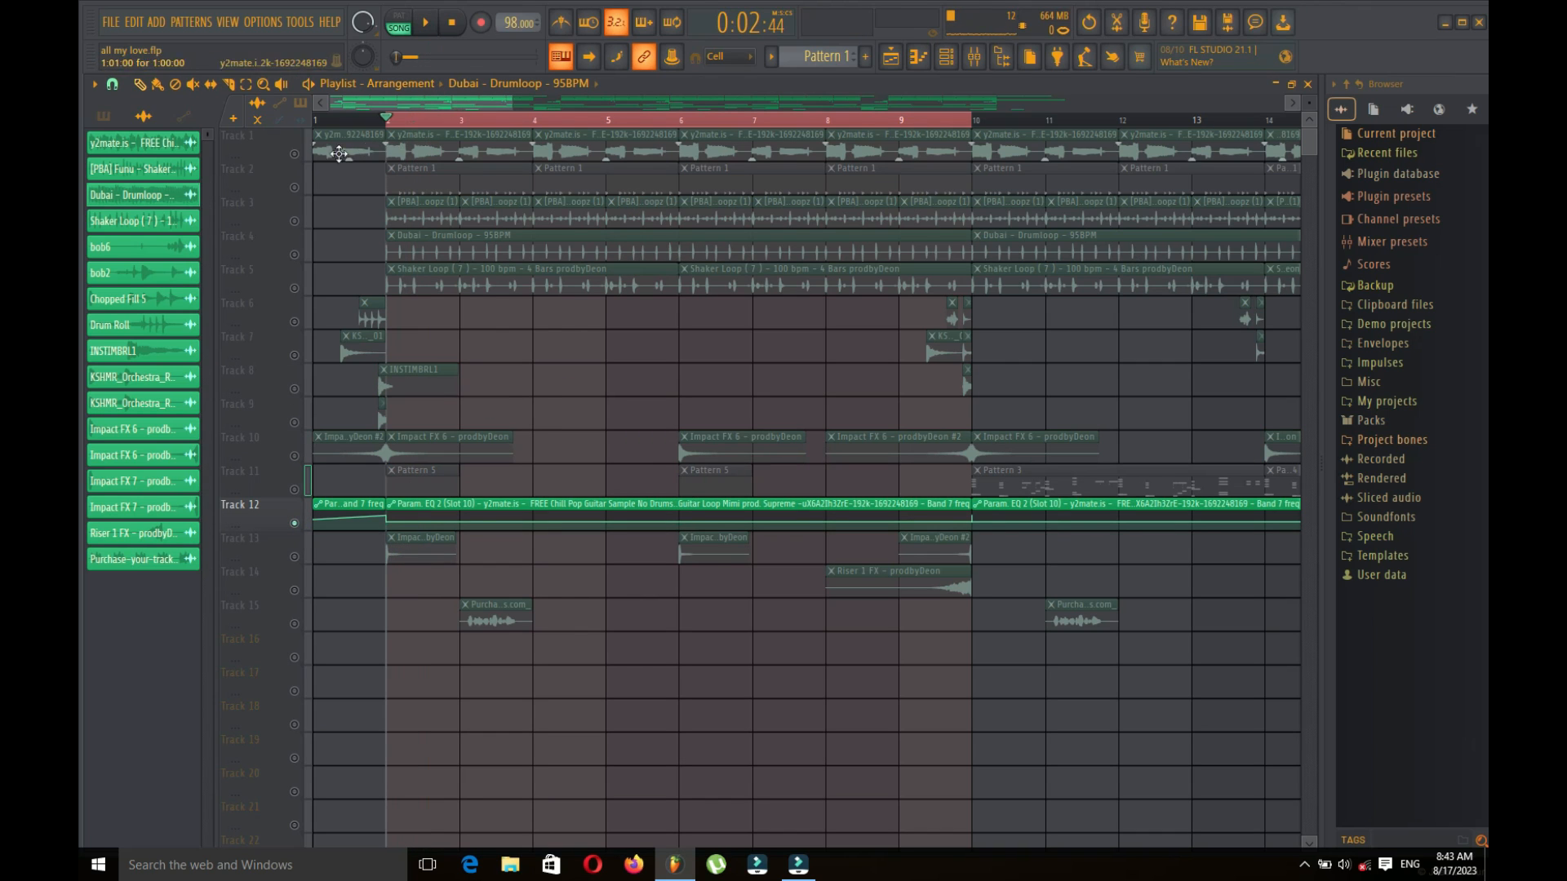
pyautogui.click(306, 152)
pyautogui.click(427, 23)
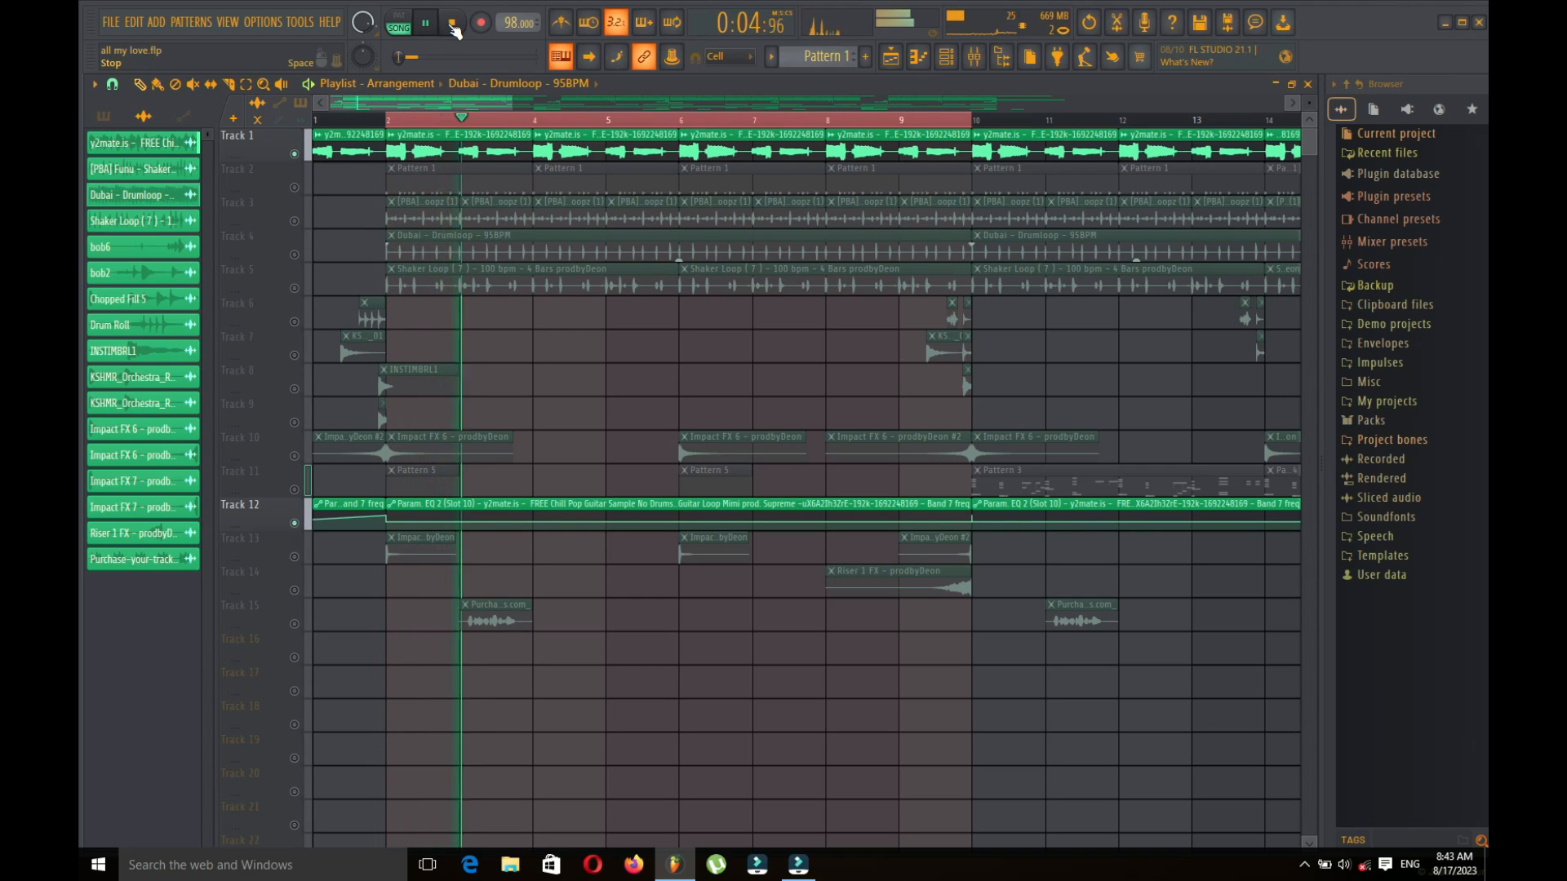
pyautogui.click(454, 30)
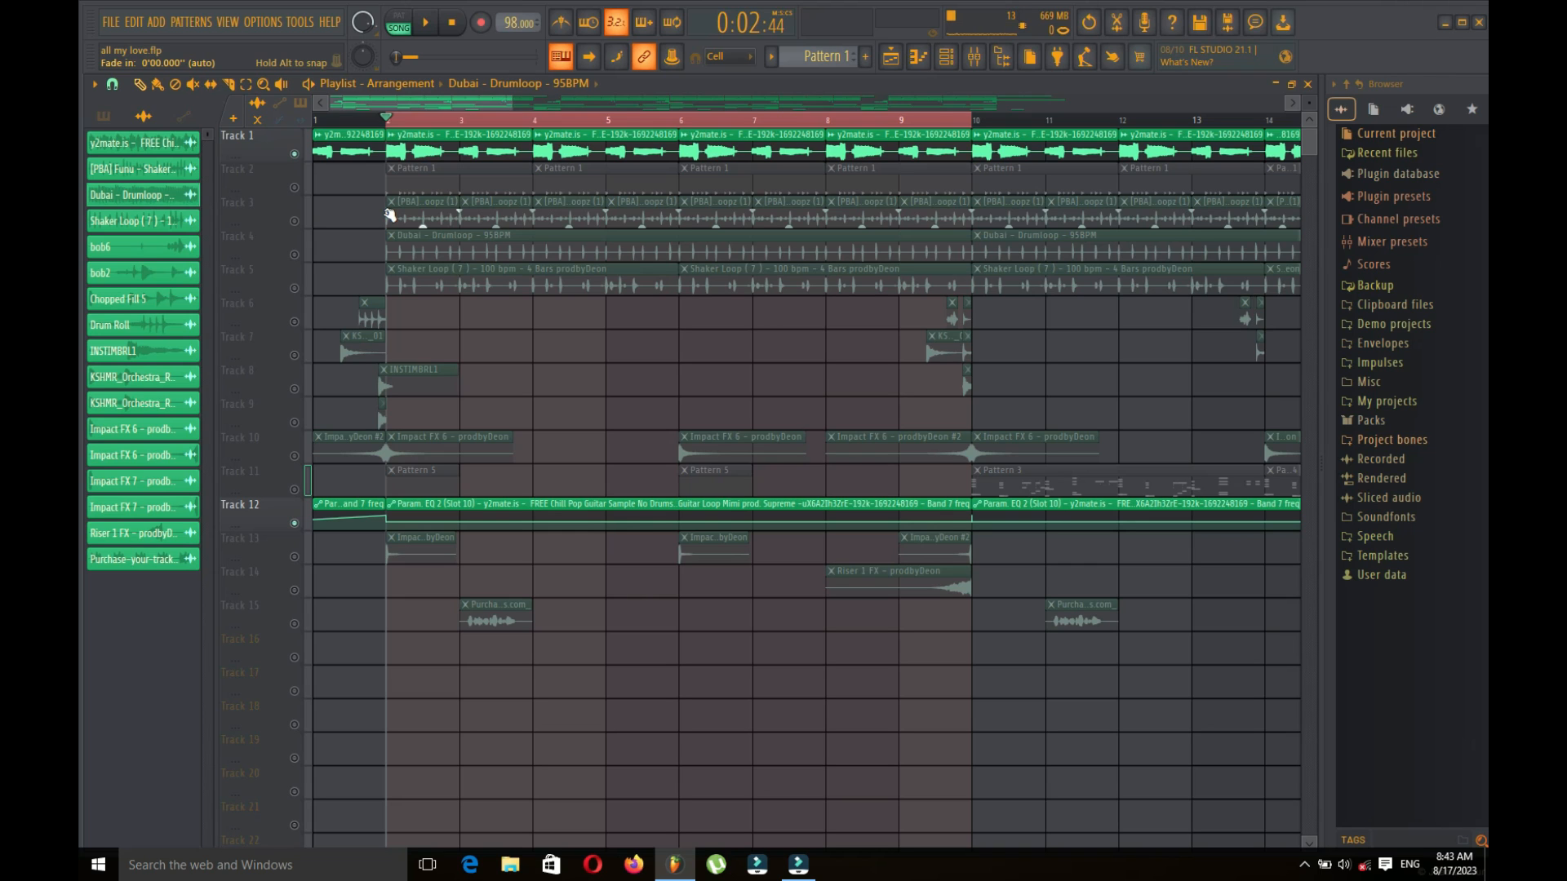
# Step: Unmute all tracks again and play the arrangement's next section, starting at bar 9
pyautogui.rightClick(297, 523)
pyautogui.rightClick(296, 524)
pyautogui.moveTo(412, 102); pyautogui.dragTo(500, 103)
pyautogui.press('space')
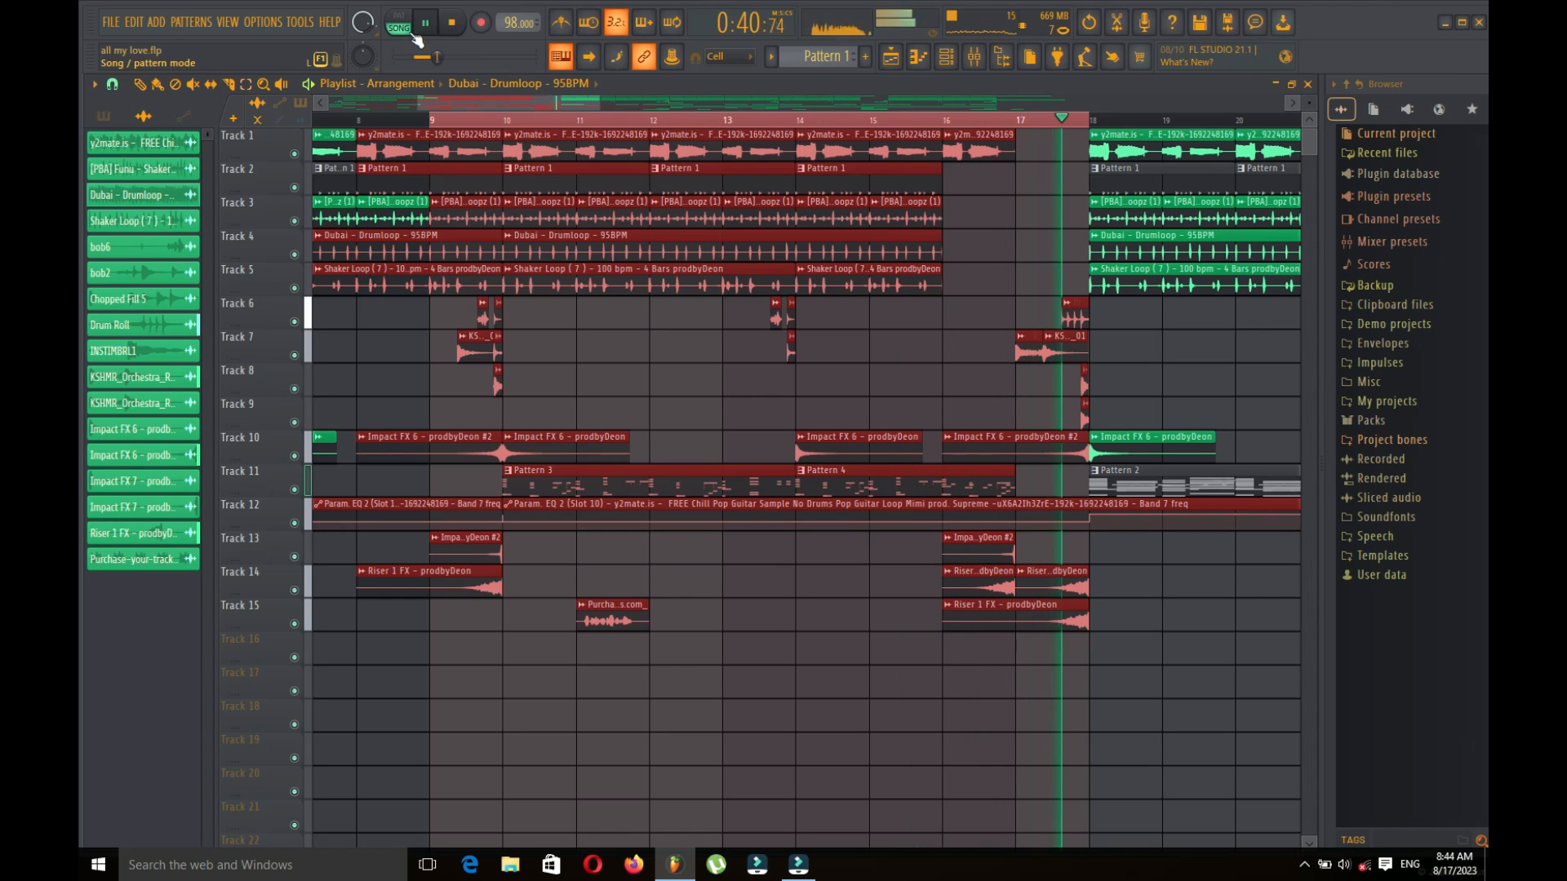
pyautogui.press('space')
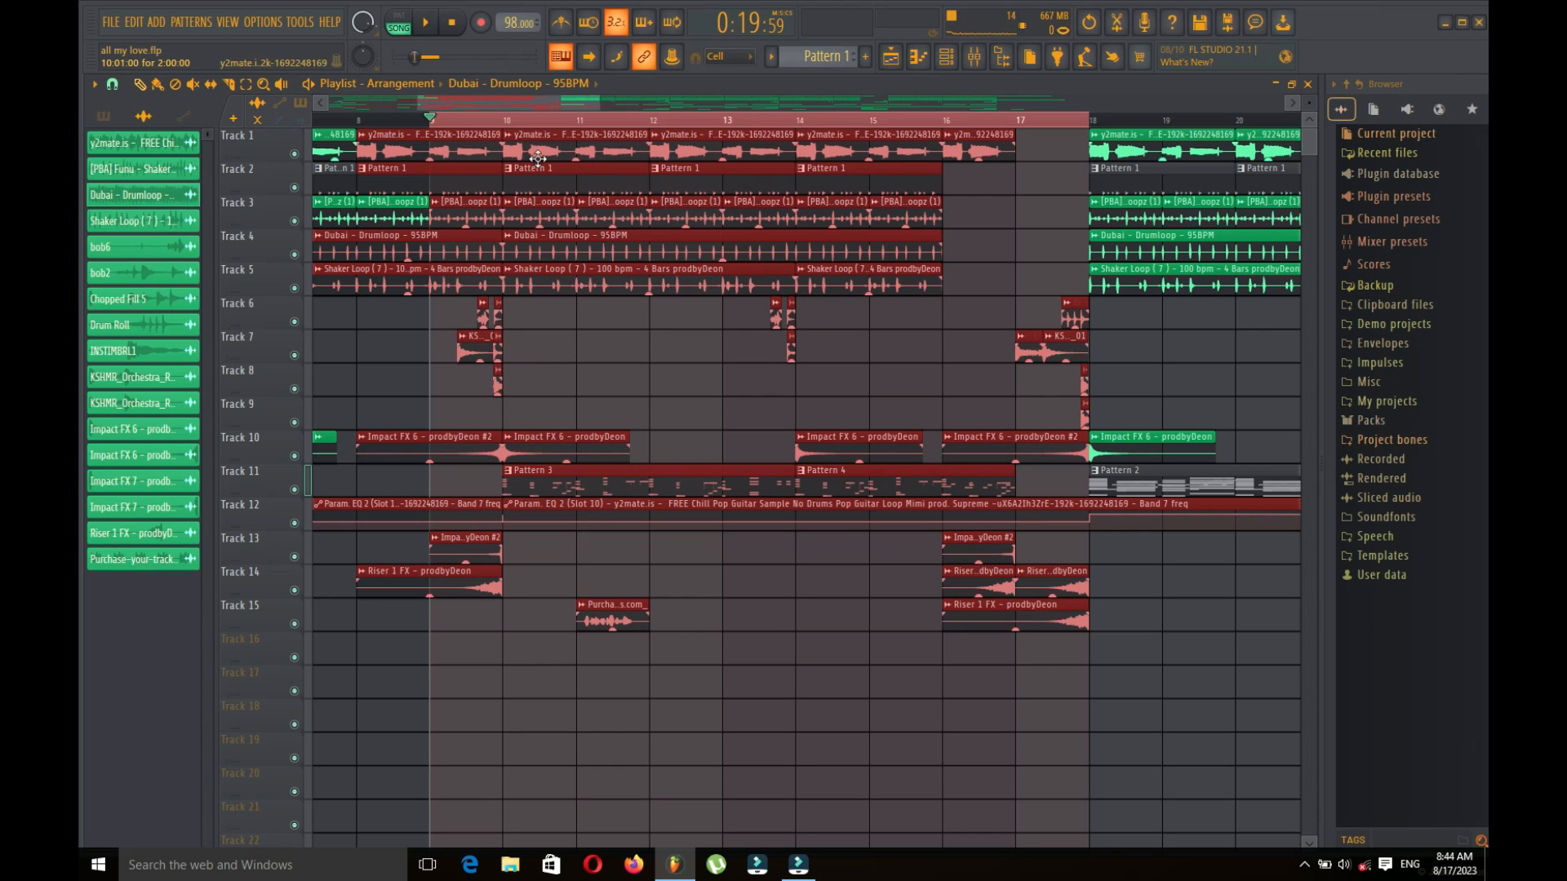
# Step: Solo Track 11 and show the channels of Pattern 3 in the Channel rack
pyautogui.rightClick(295, 489)
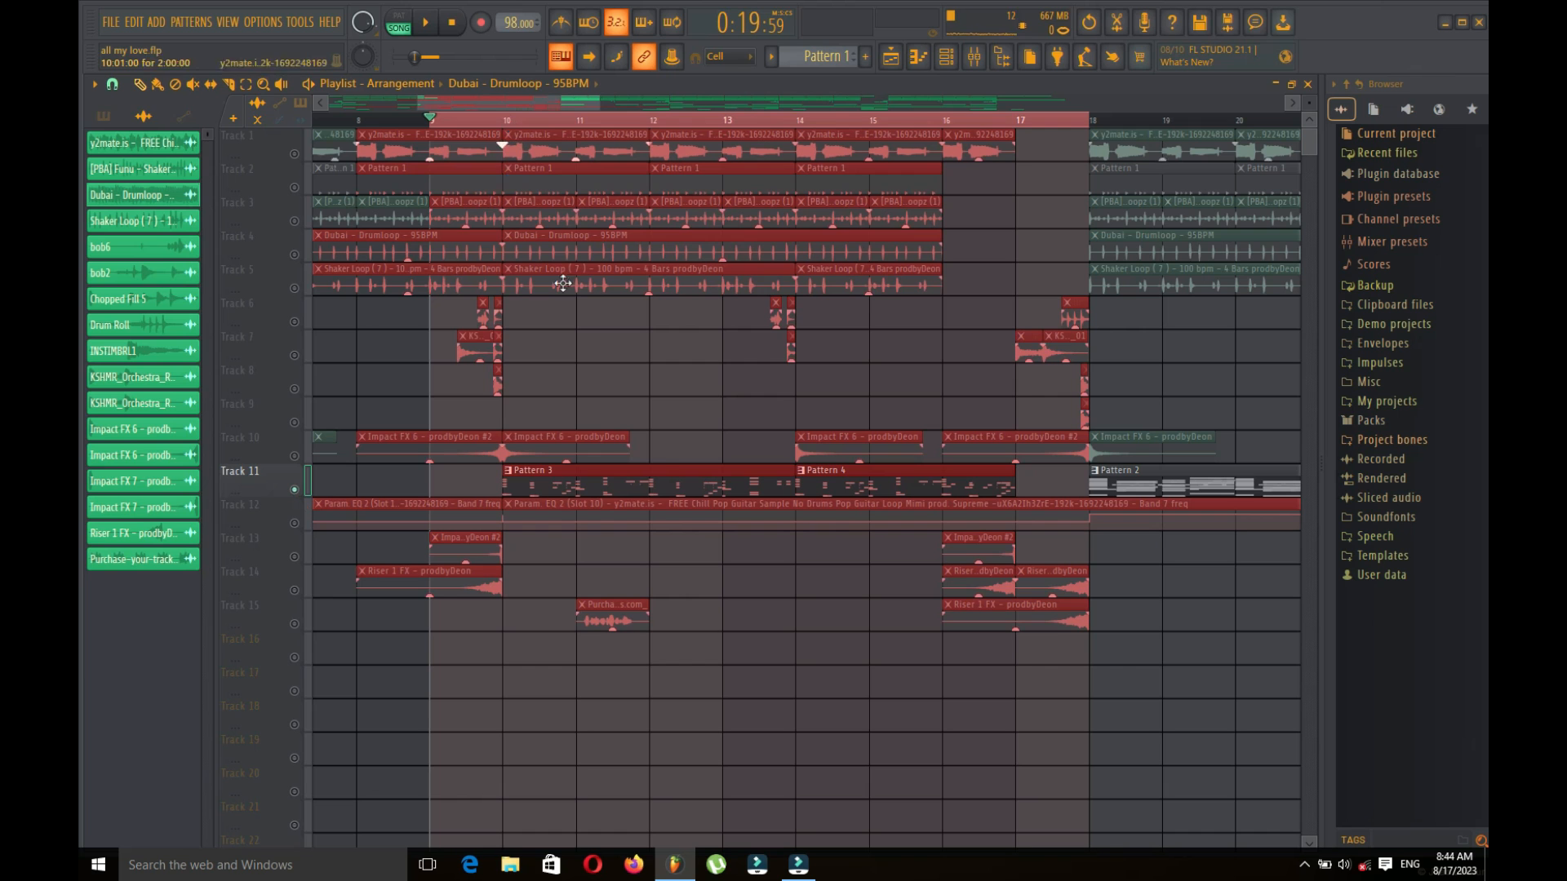
pyautogui.doubleClick(654, 472)
pyautogui.click(1307, 84)
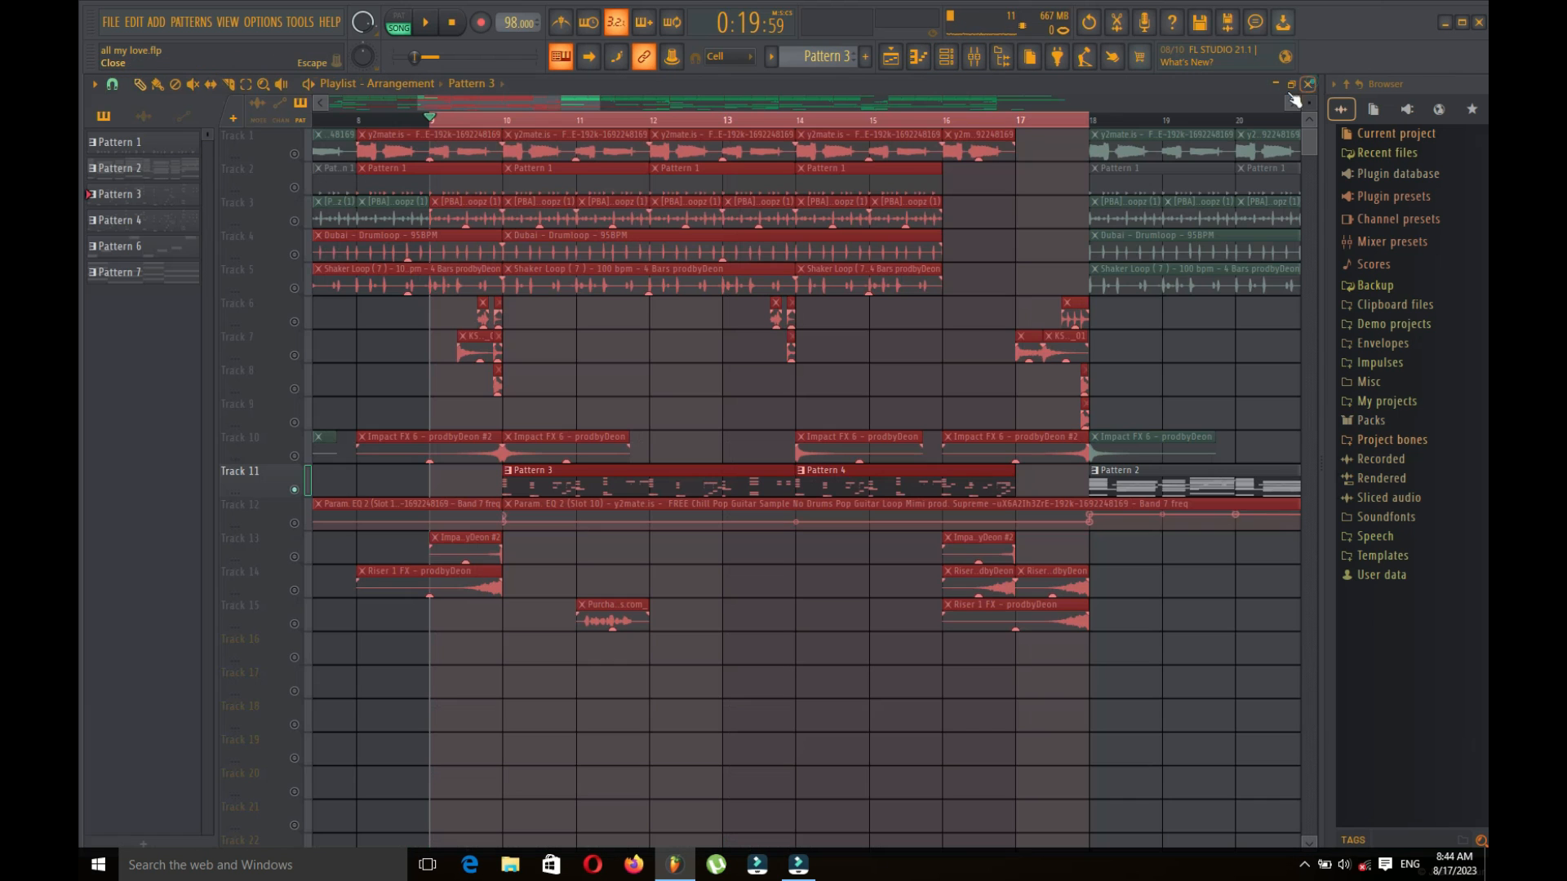
pyautogui.click(972, 65)
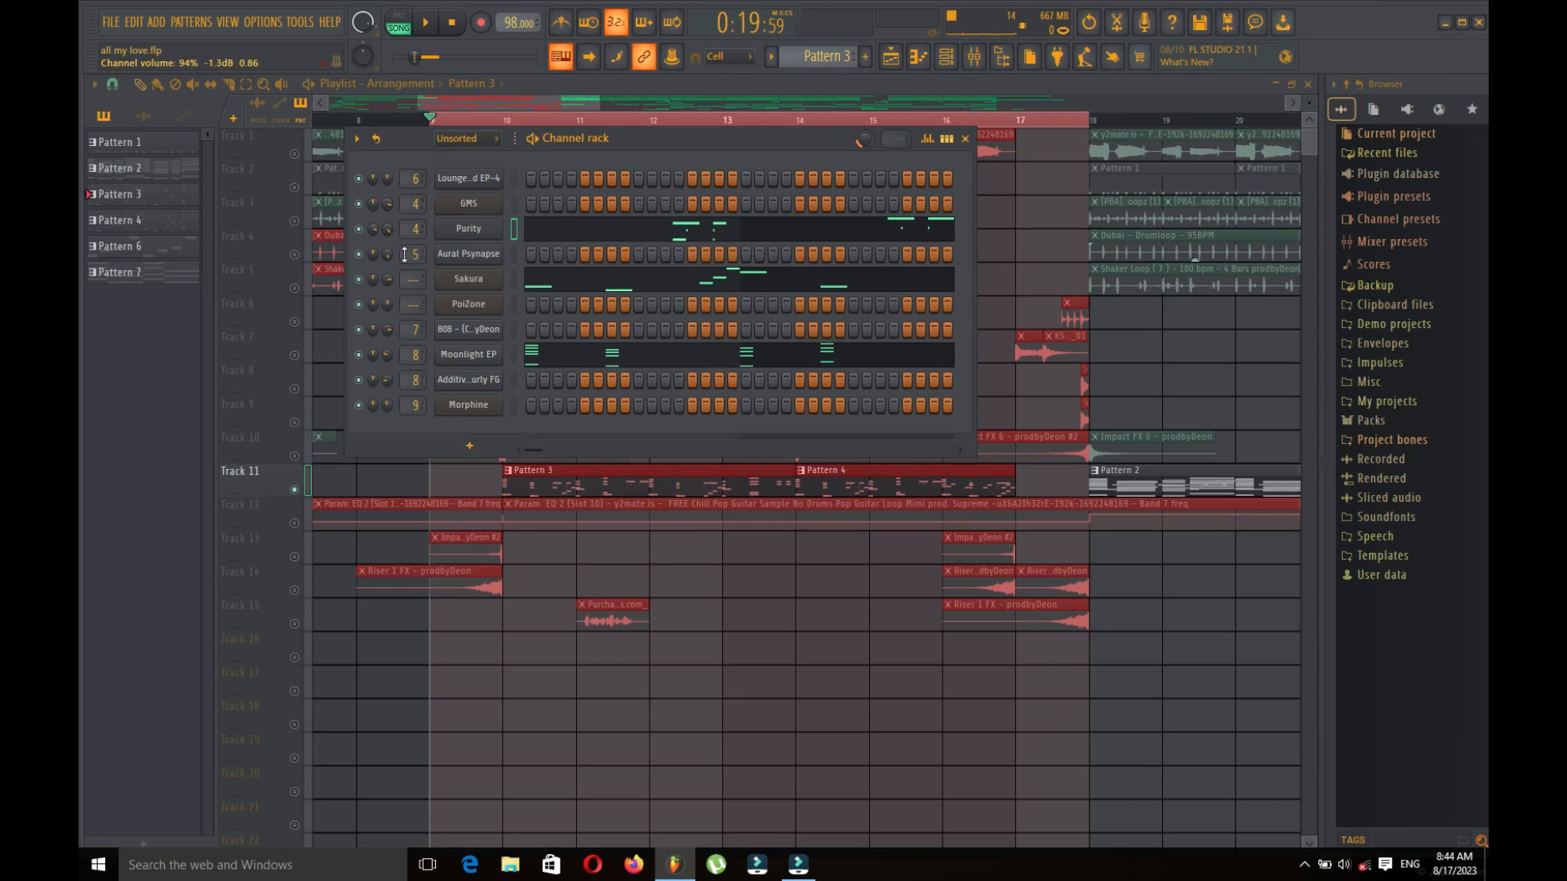
# Step: Solo the Purity channel and play Pattern 3 in pattern mode
pyautogui.rightClick(358, 229)
pyautogui.click(398, 16)
pyautogui.click(425, 23)
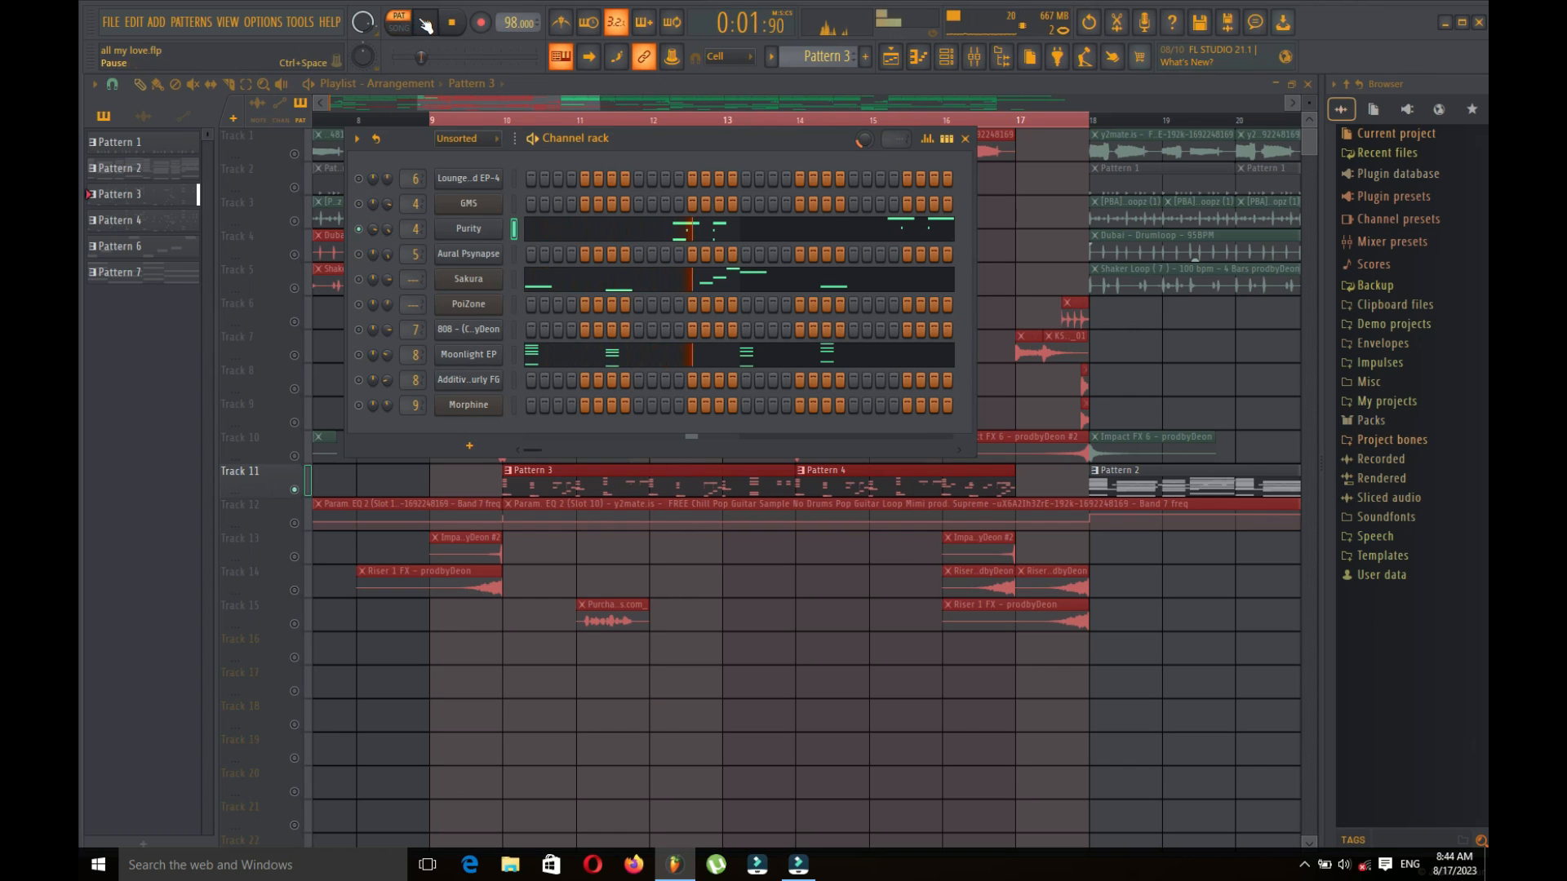
# Step: Examine the Purity melody in the piano roll, stop playback, and check the sounds loaded in the Purity plugin
pyautogui.click(645, 231)
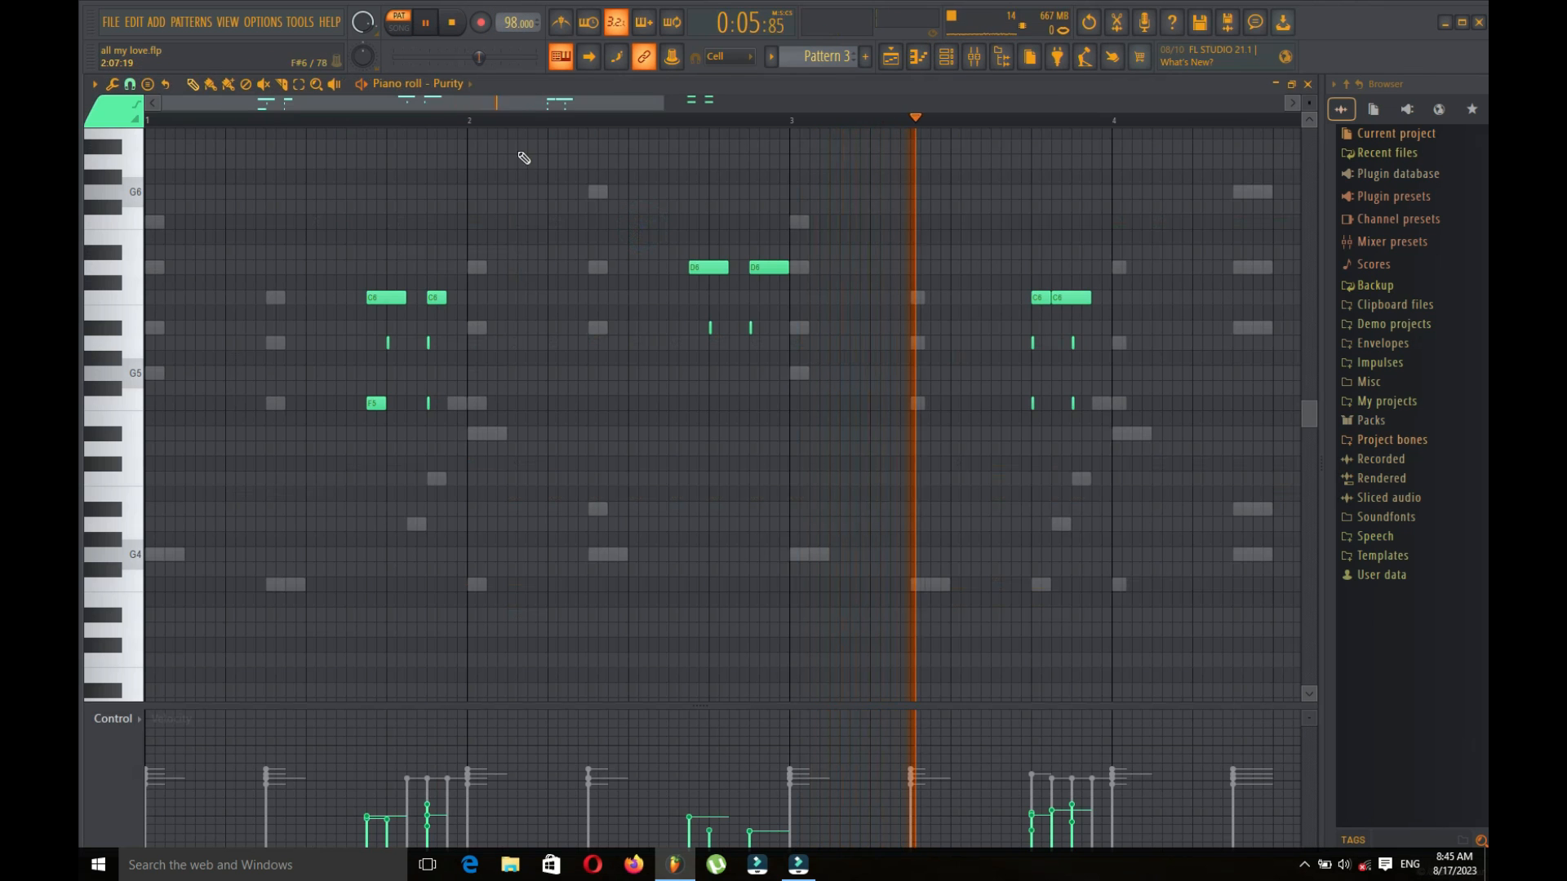
pyautogui.moveTo(662, 100); pyautogui.dragTo(837, 95)
pyautogui.press('space')
pyautogui.click(1307, 85)
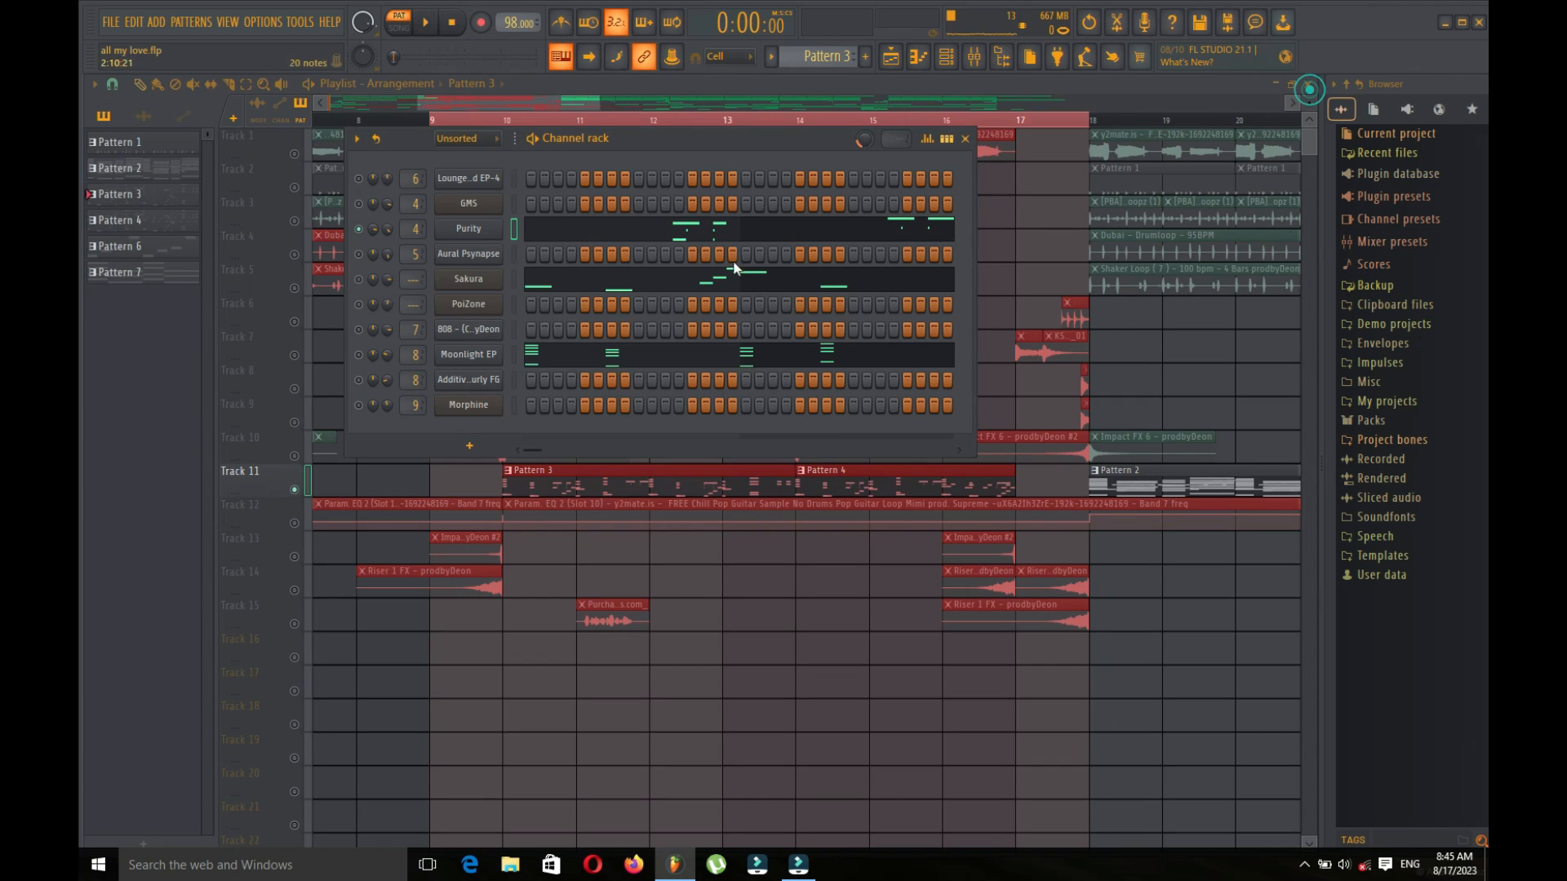
pyautogui.click(478, 242)
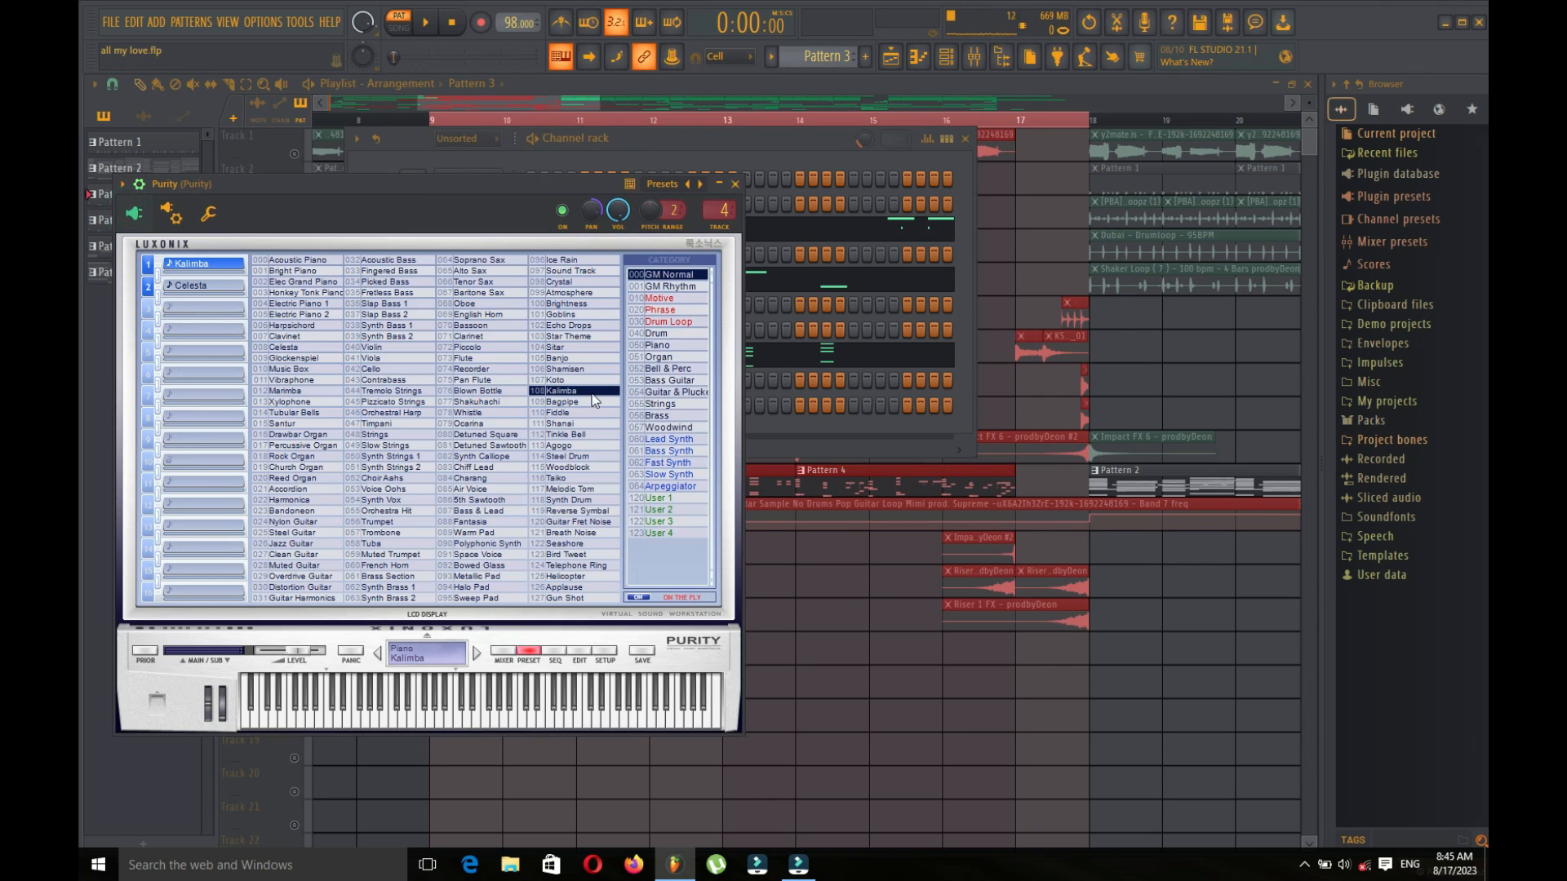
pyautogui.click(734, 183)
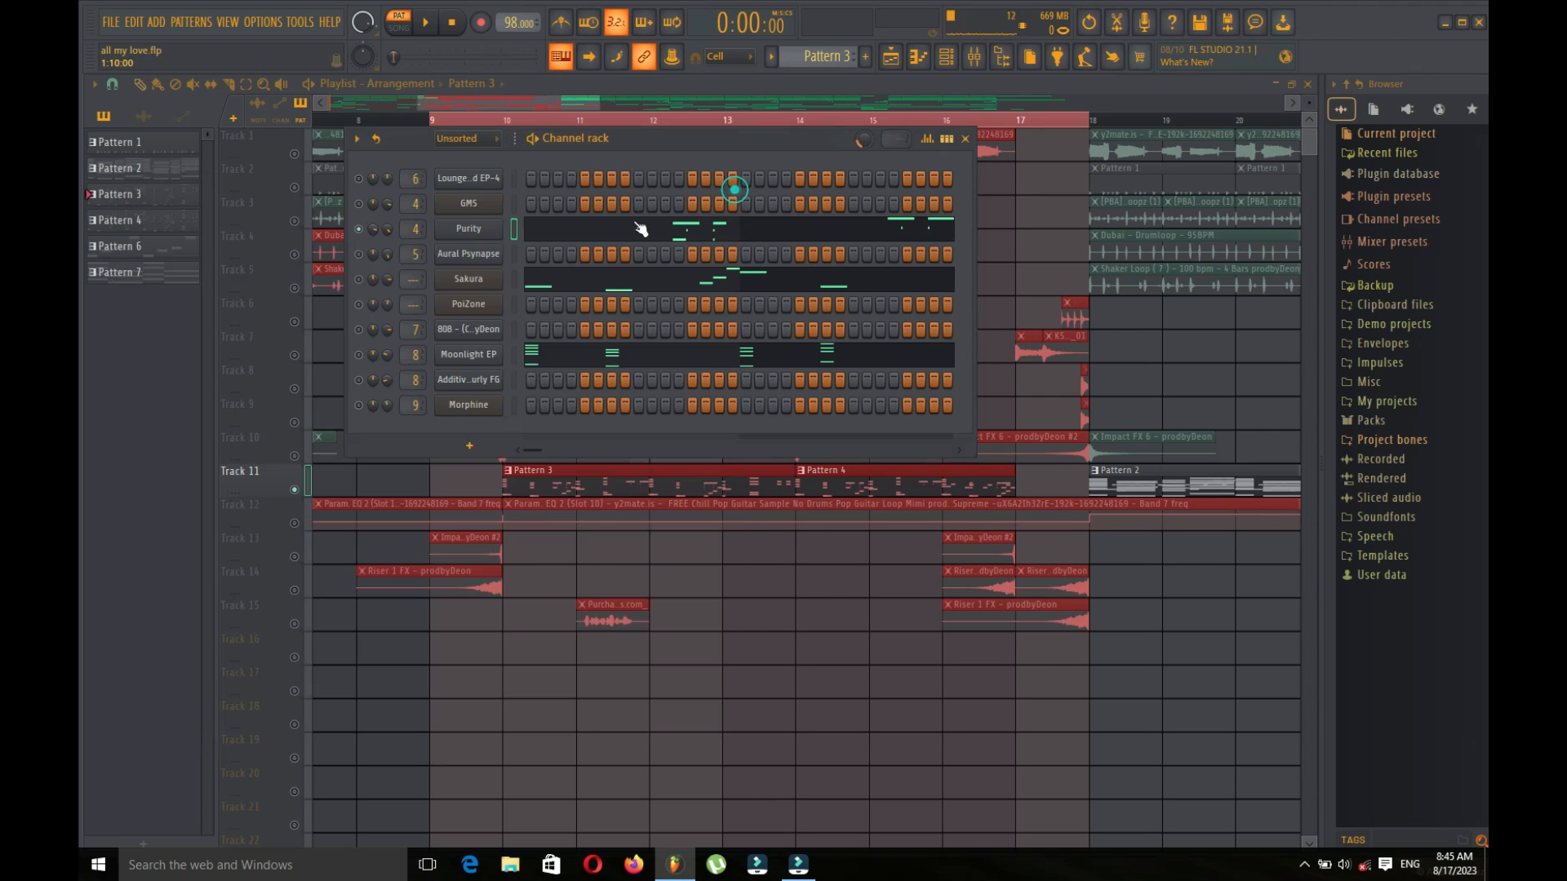
# Step: Inspect the Fruity soft clipper and Fruity Stereo Shaper on the Purity mixer track
pyautogui.click(974, 56)
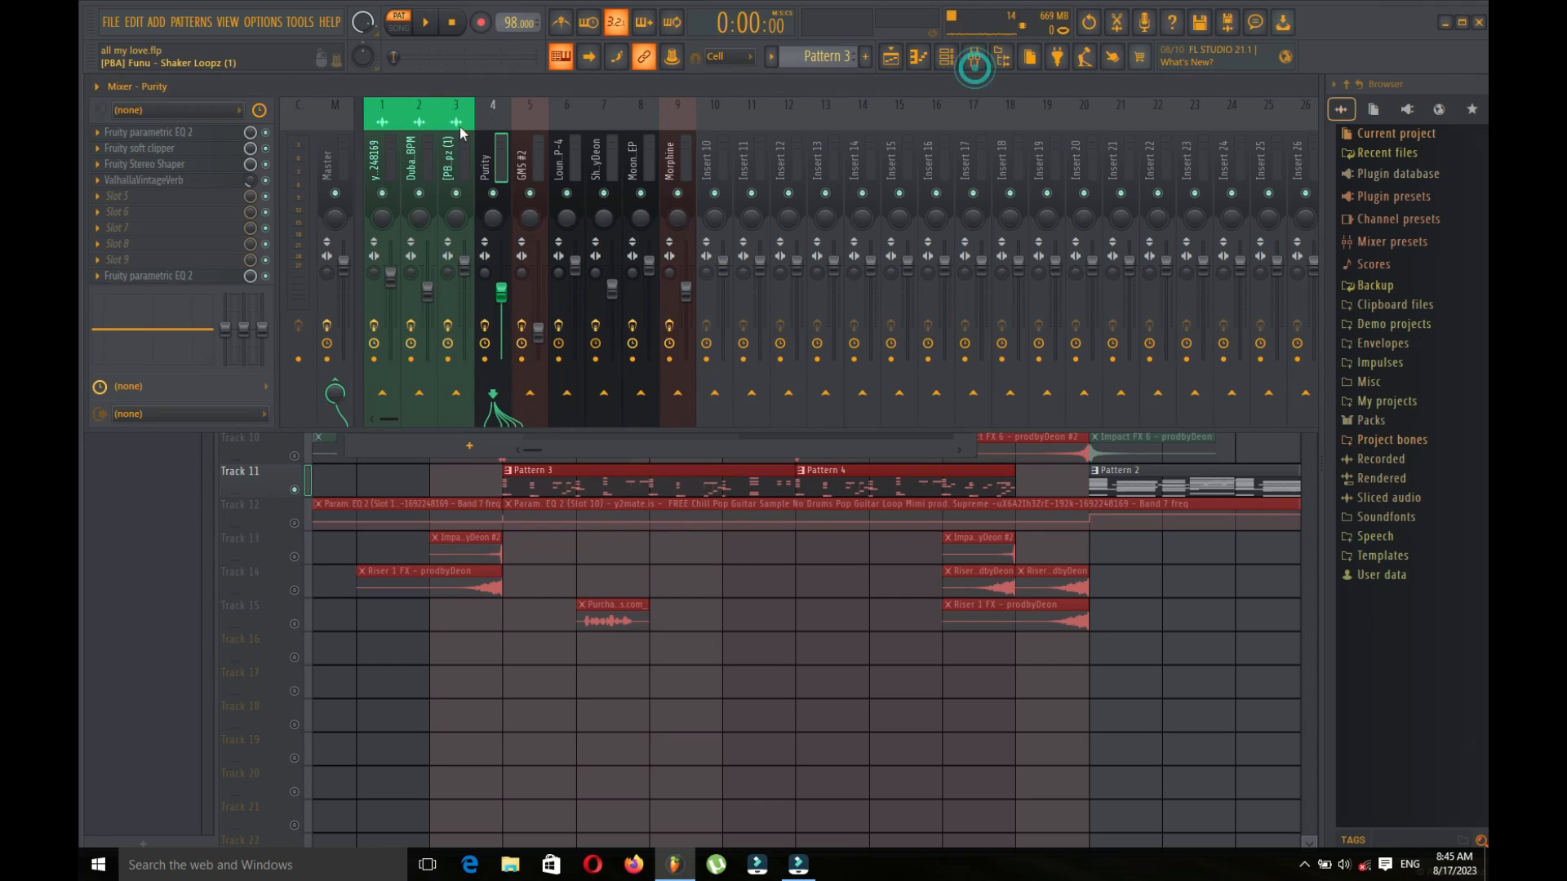
pyautogui.click(204, 149)
pyautogui.click(187, 148)
pyautogui.click(174, 163)
pyautogui.click(176, 164)
# Step: Inspect the ValhallaVintageVerb settings and the Fruity parametric EQ 2 in the Purity track's last effect slot
pyautogui.click(173, 180)
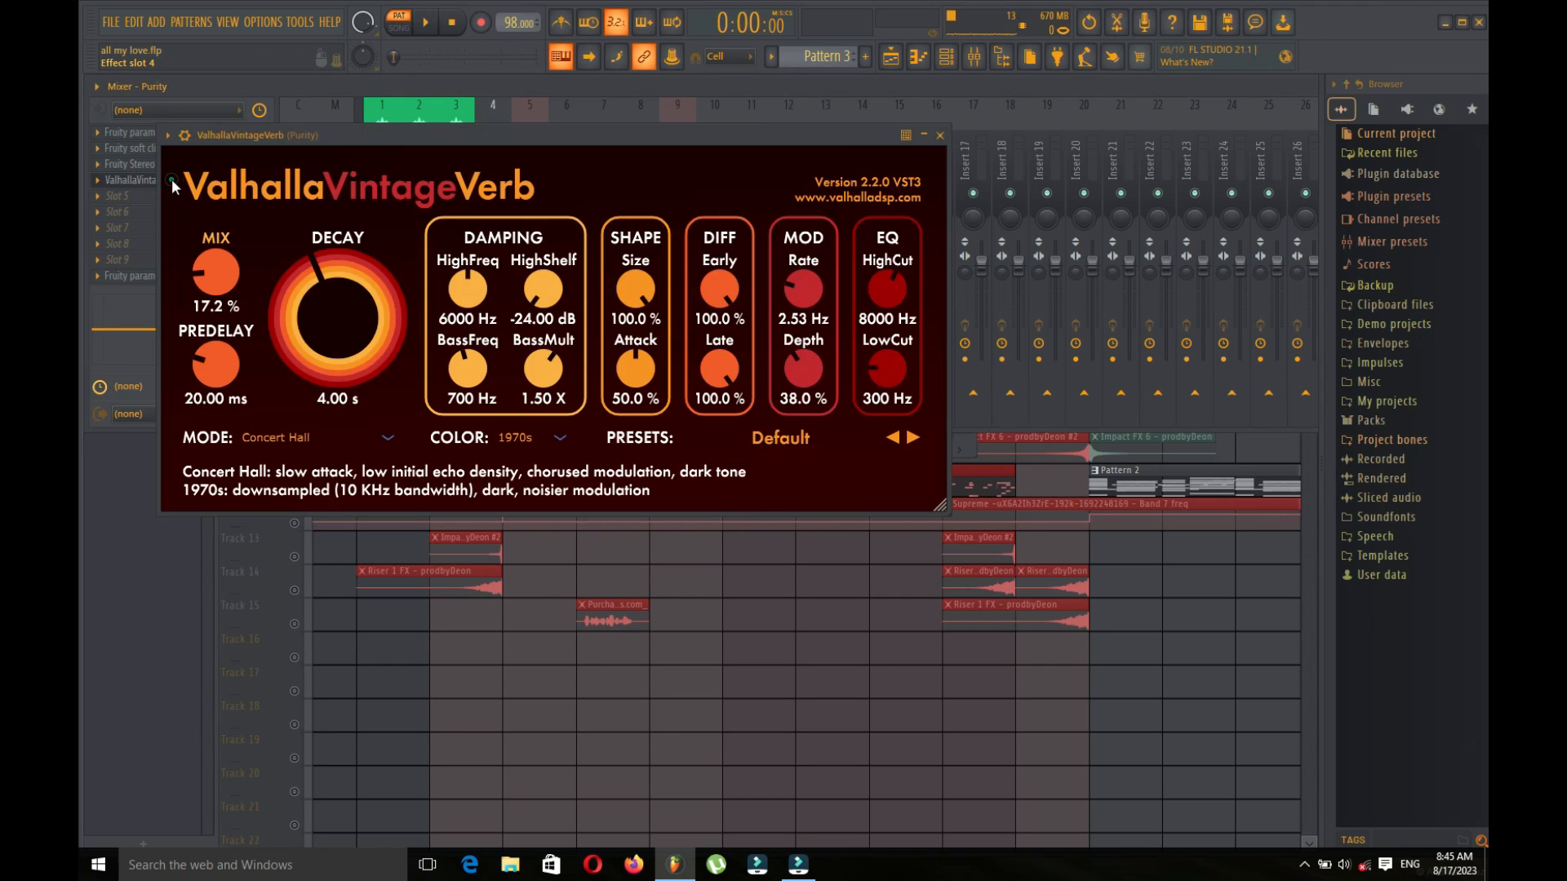
pyautogui.click(156, 180)
pyautogui.click(192, 276)
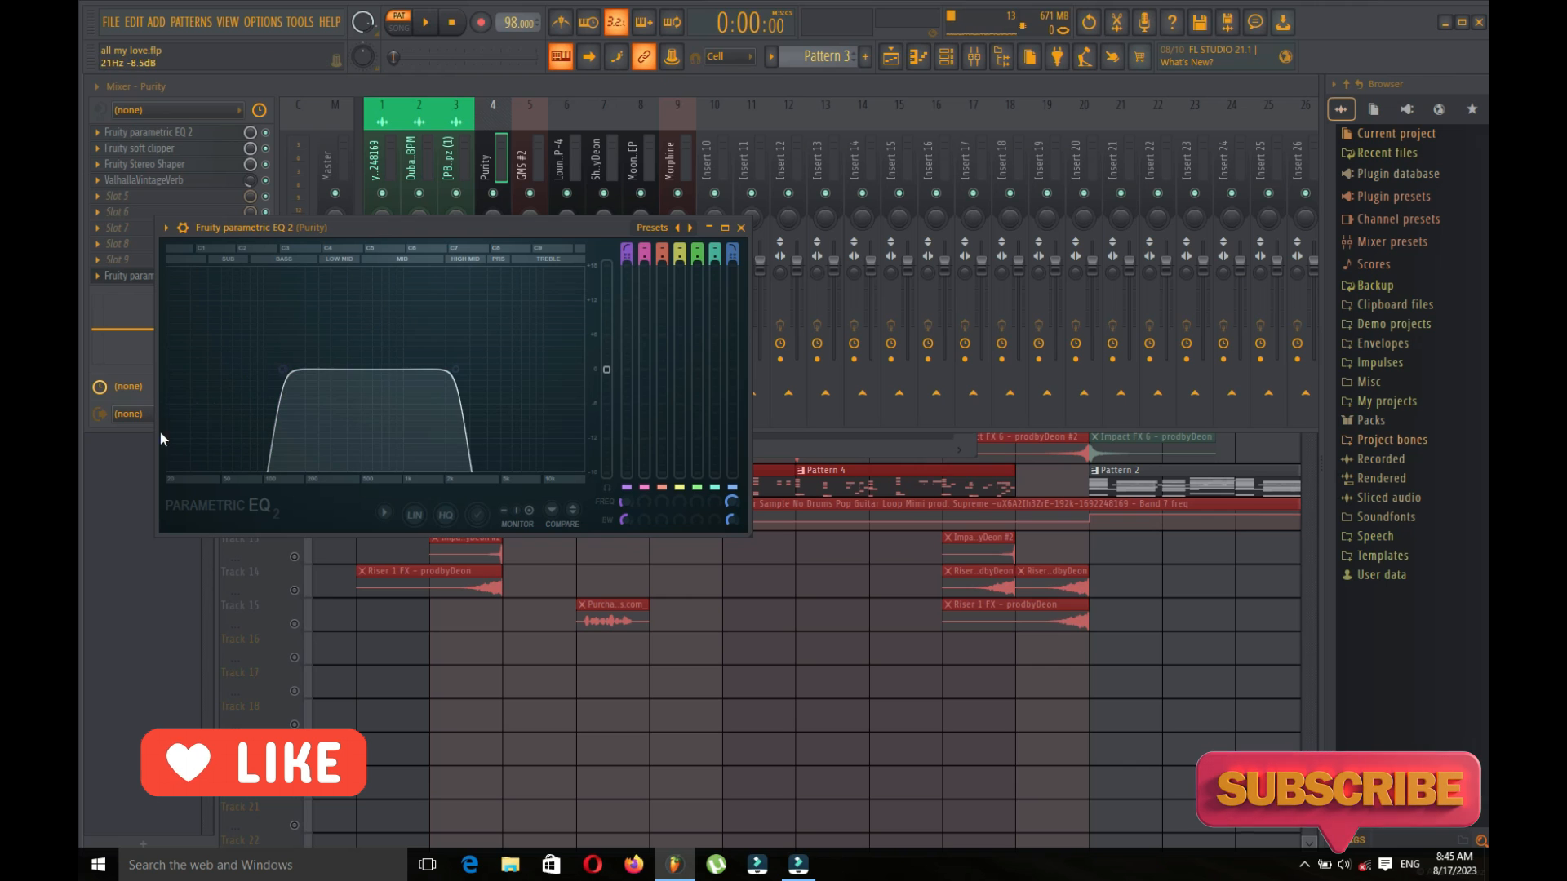
# Step: Leave the Purity effects, solo the Sakura channel, and play Pattern 3
pyautogui.click(742, 228)
pyautogui.click(974, 56)
pyautogui.click(944, 59)
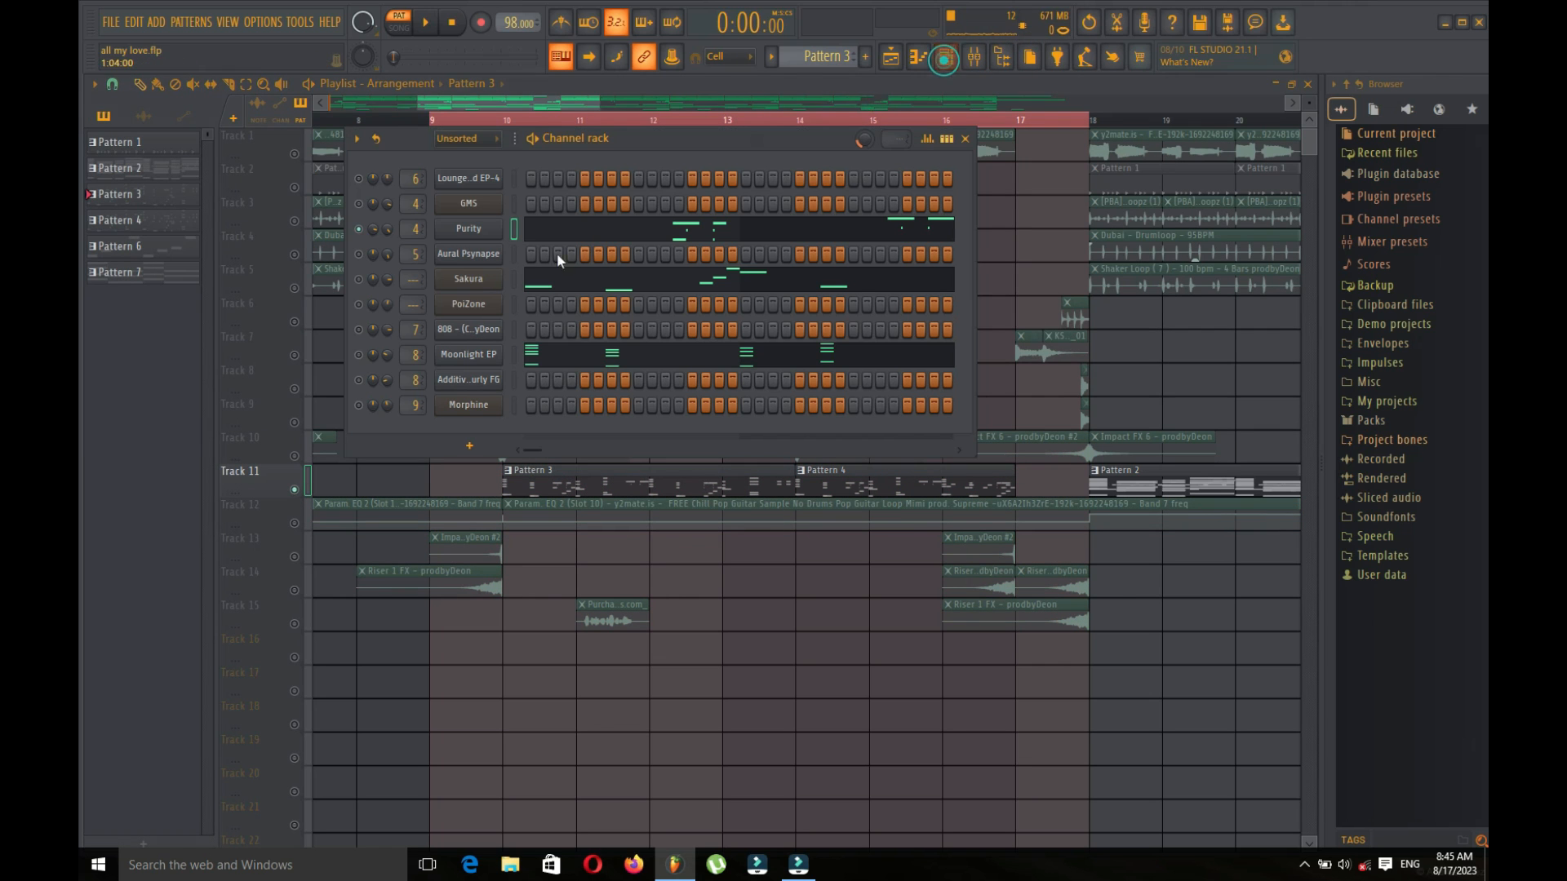
pyautogui.rightClick(365, 282)
pyautogui.click(387, 293)
pyautogui.click(425, 23)
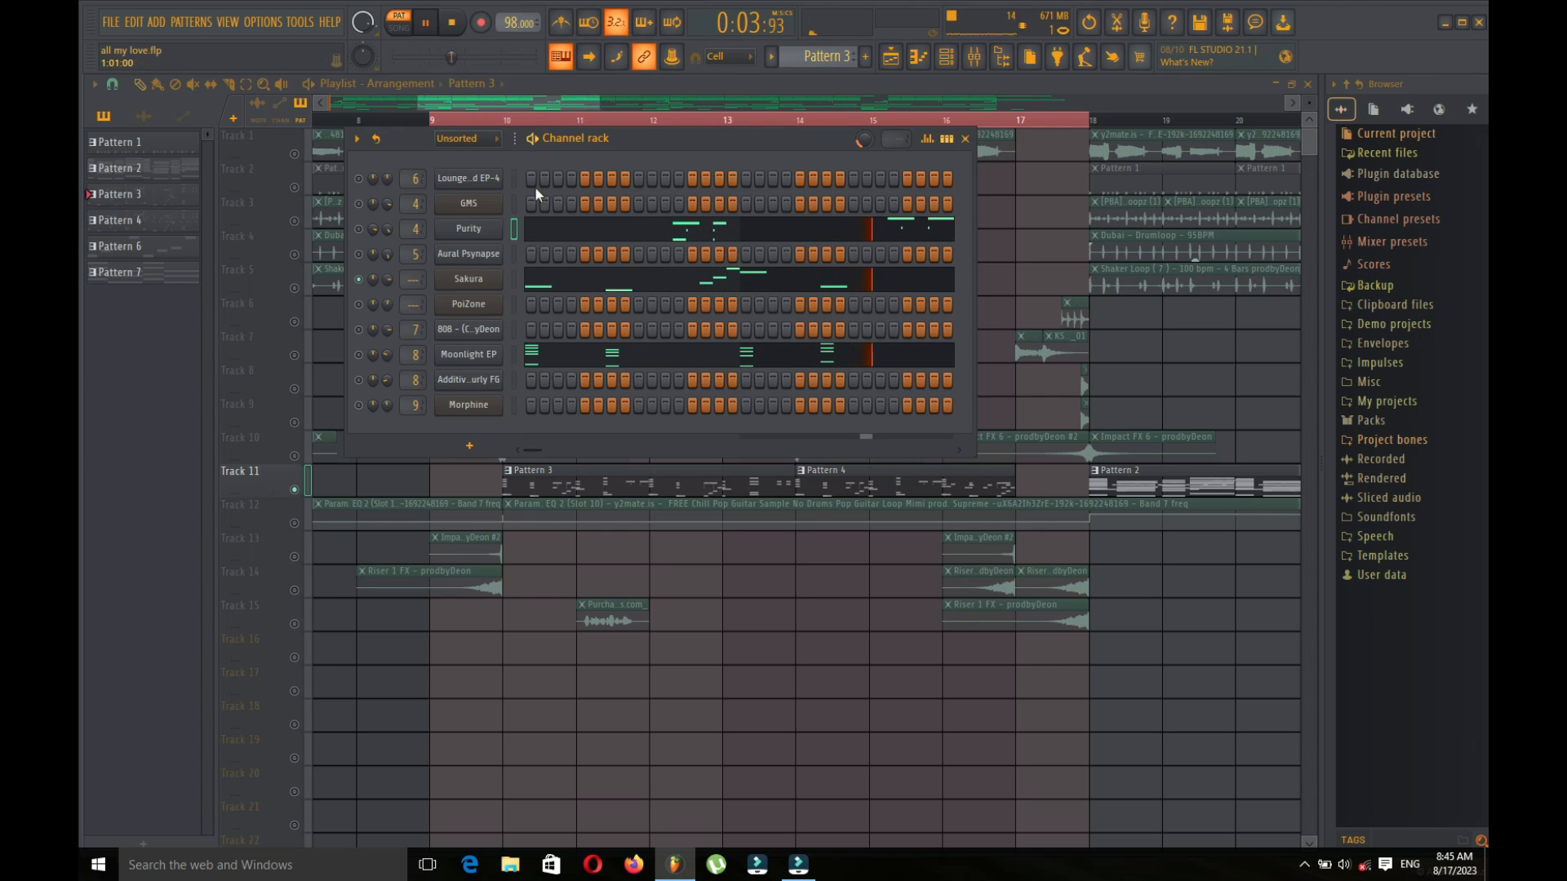
# Step: Examine the Sakura notes in the piano roll, stop playback, and check the preset loaded in the Sakura plugin
pyautogui.click(608, 286)
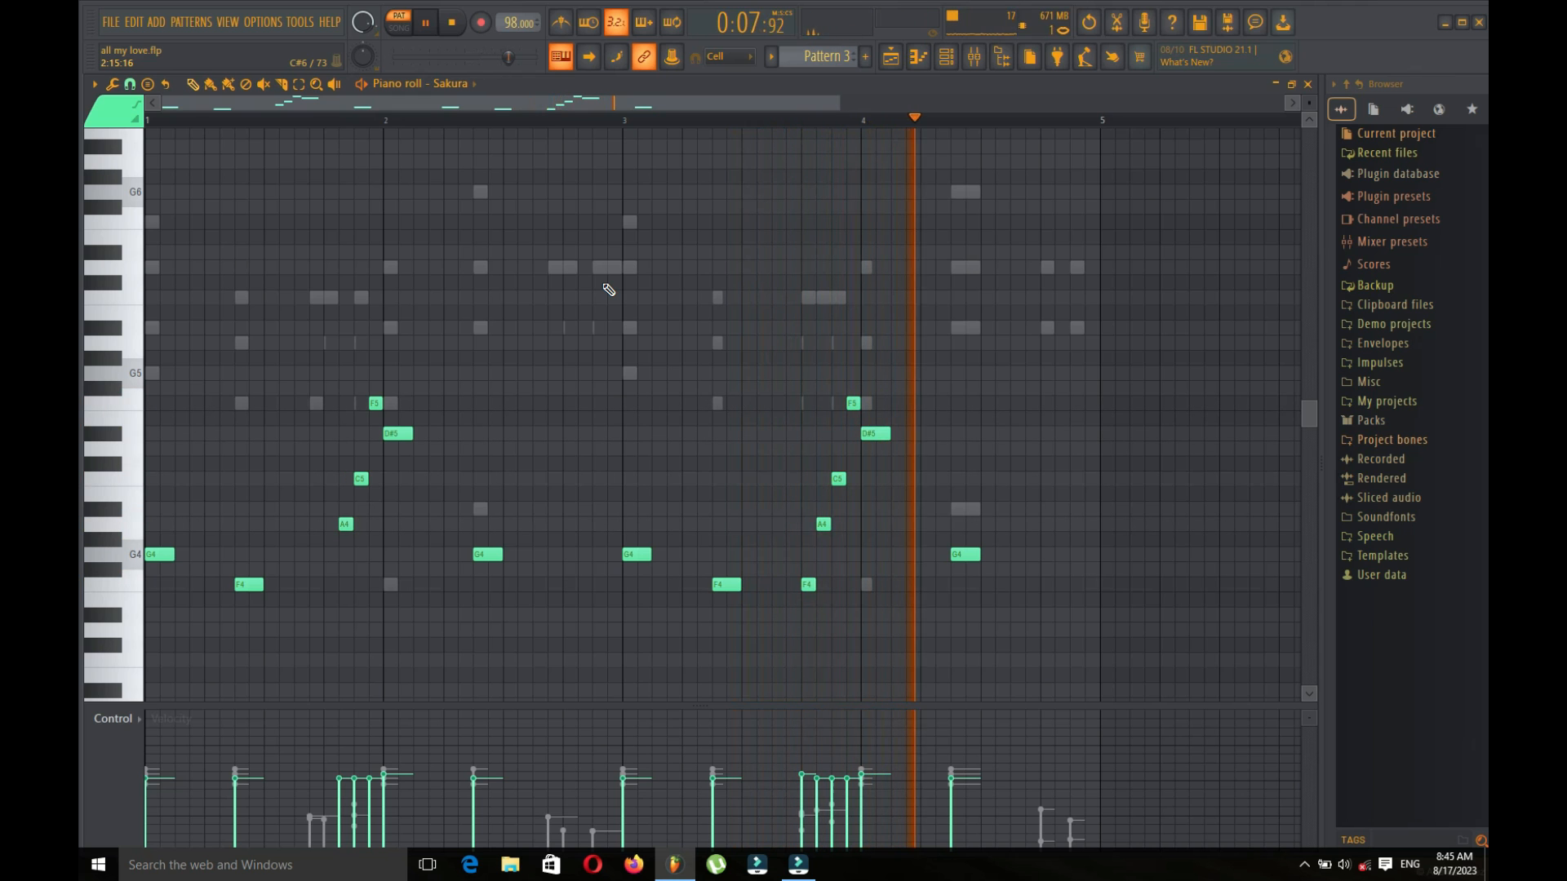
pyautogui.press('space')
pyautogui.click(1307, 85)
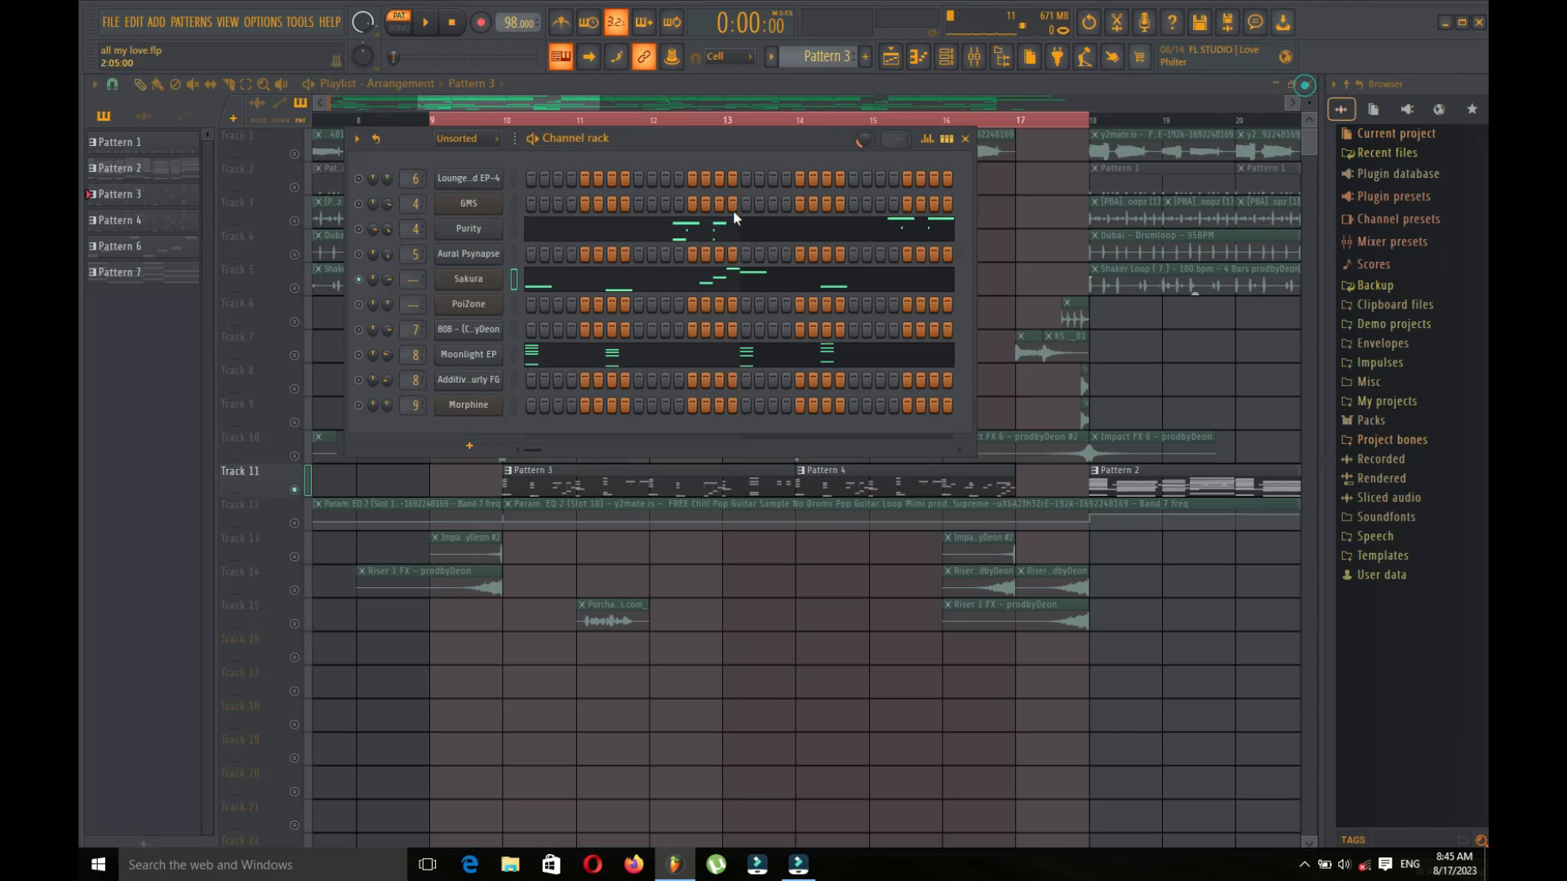
pyautogui.click(465, 280)
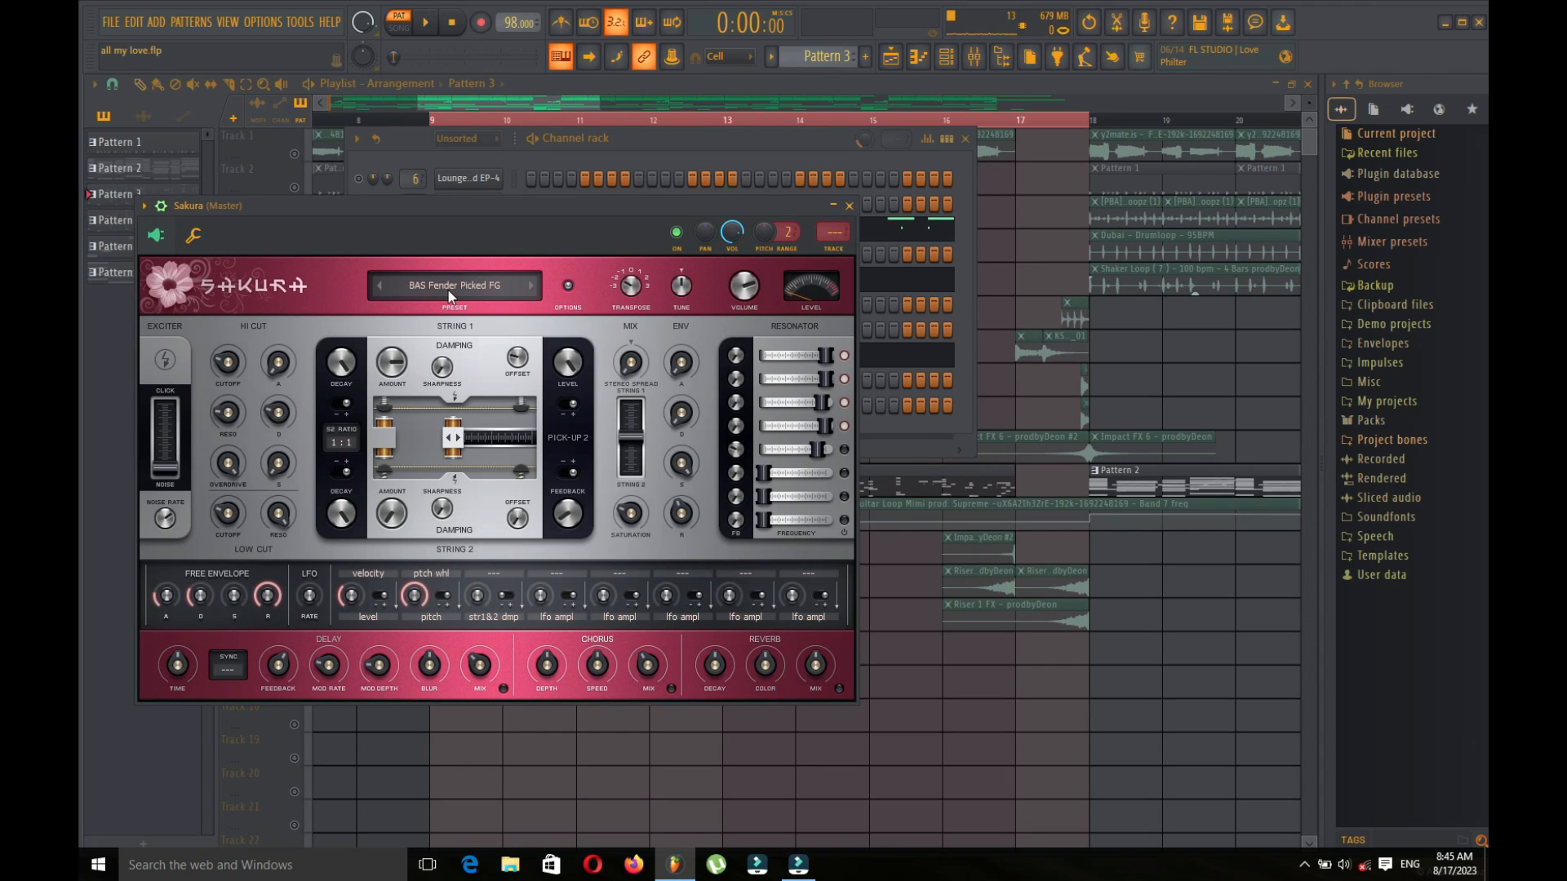
pyautogui.click(849, 206)
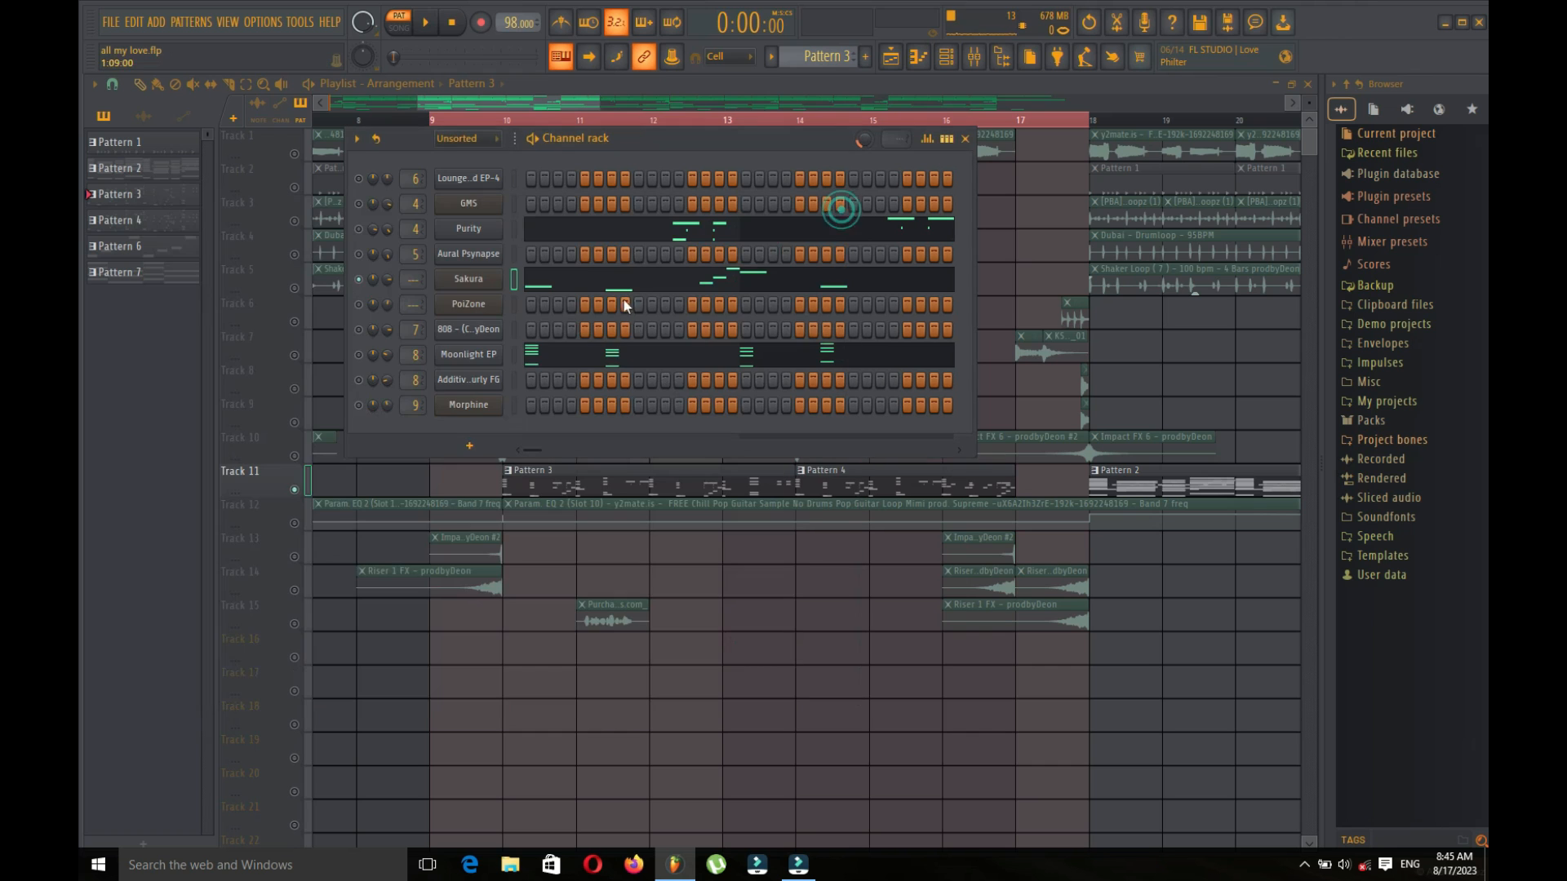
# Step: Solo the Moonlight EP channel, check its plugin, and play Pattern 3 while examining its chords in the piano roll
pyautogui.rightClick(376, 359)
pyautogui.press('Escape')
pyautogui.click(468, 354)
pyautogui.press('Escape')
pyautogui.click(552, 362)
pyautogui.press('space')
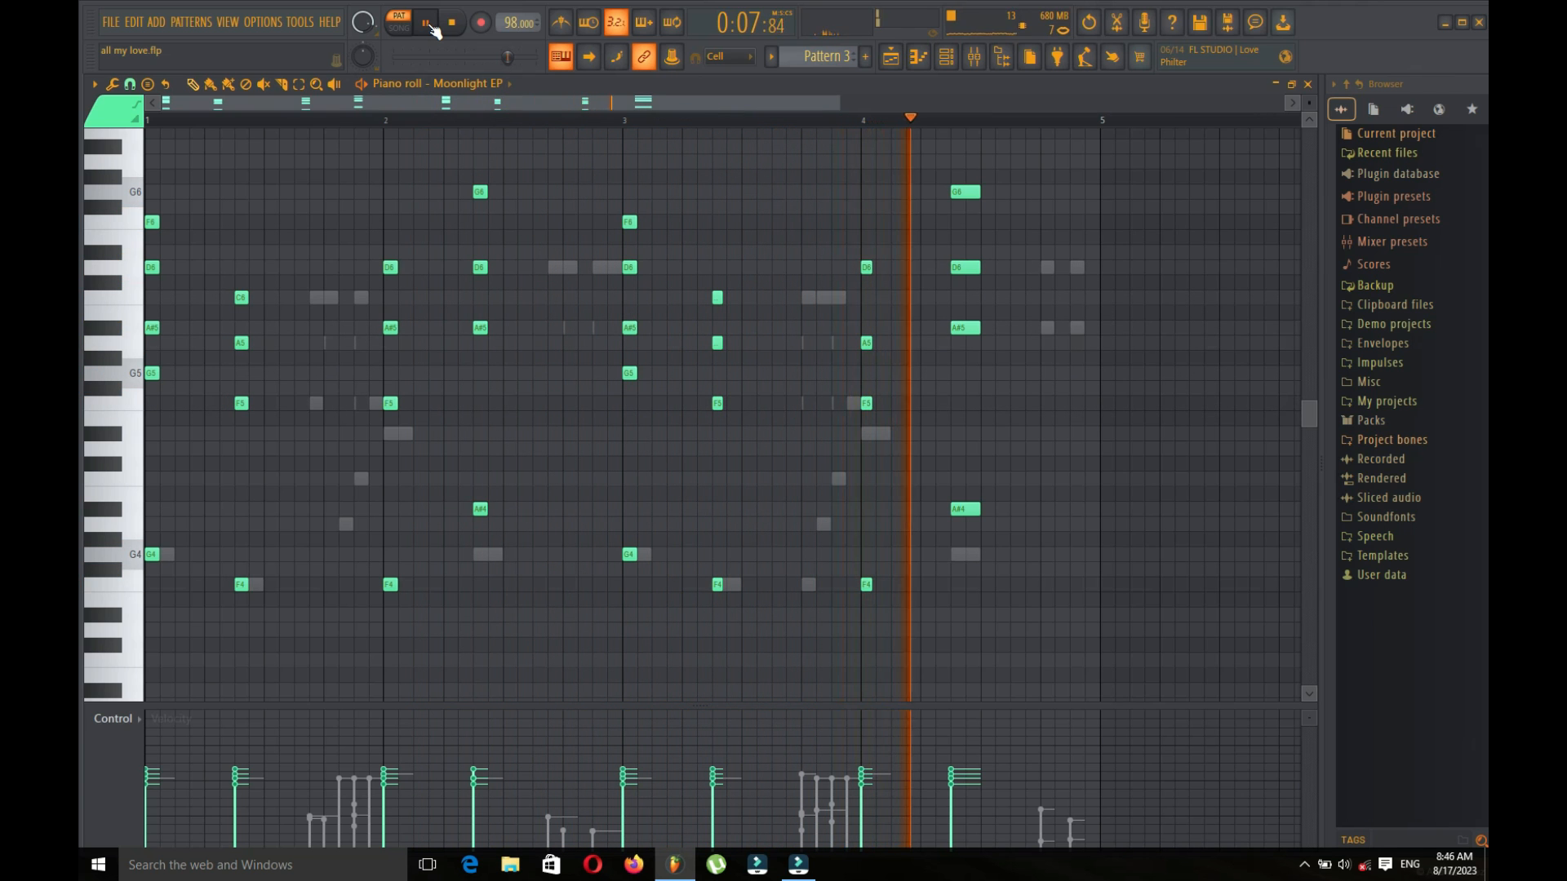
pyautogui.click(1307, 84)
pyautogui.press('space')
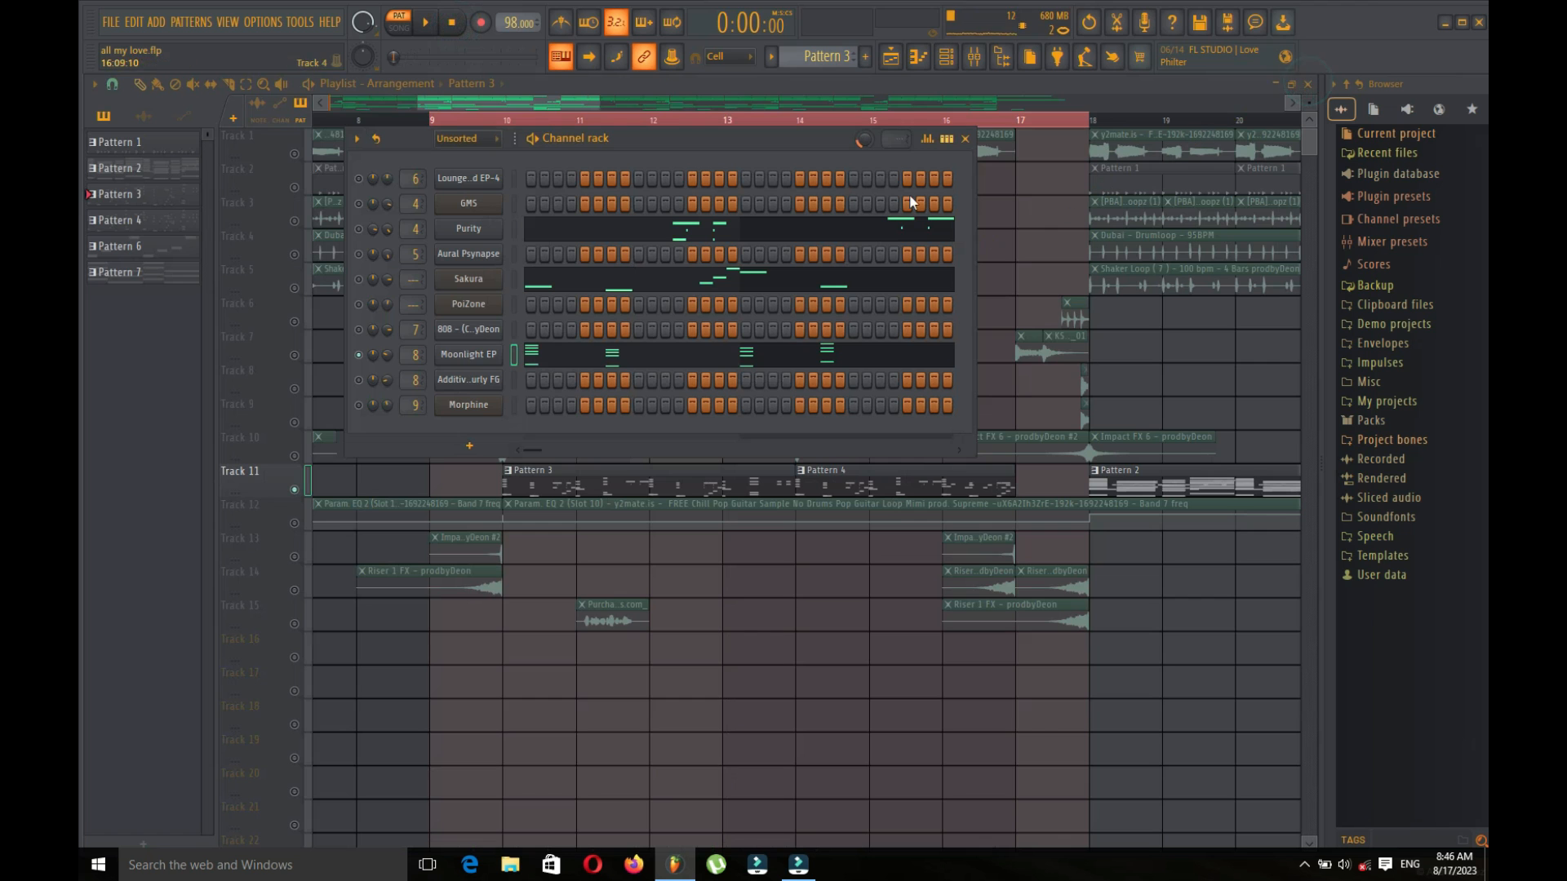
# Step: Inspect the effects on the Moonlight EP mixer track, including its Fruity parametric EQ 2
pyautogui.click(974, 56)
pyautogui.click(147, 276)
pyautogui.click(114, 276)
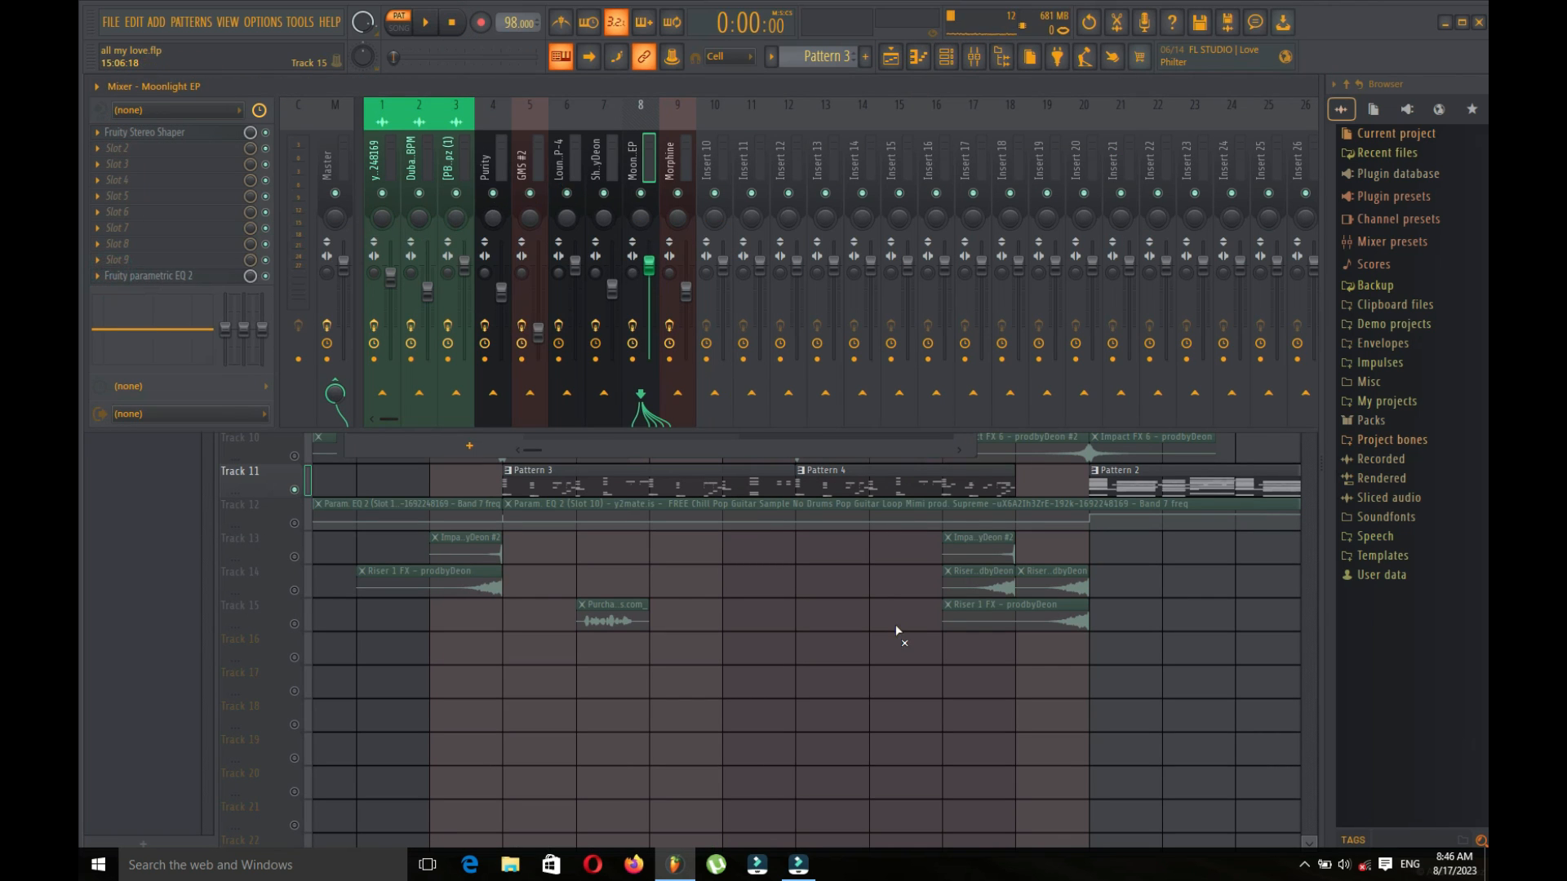
pyautogui.press('F9')
# Step: Isolate playlist Tracks 6 to 9 and play their effect samples from bar 17 in song mode
pyautogui.rightClick(297, 323)
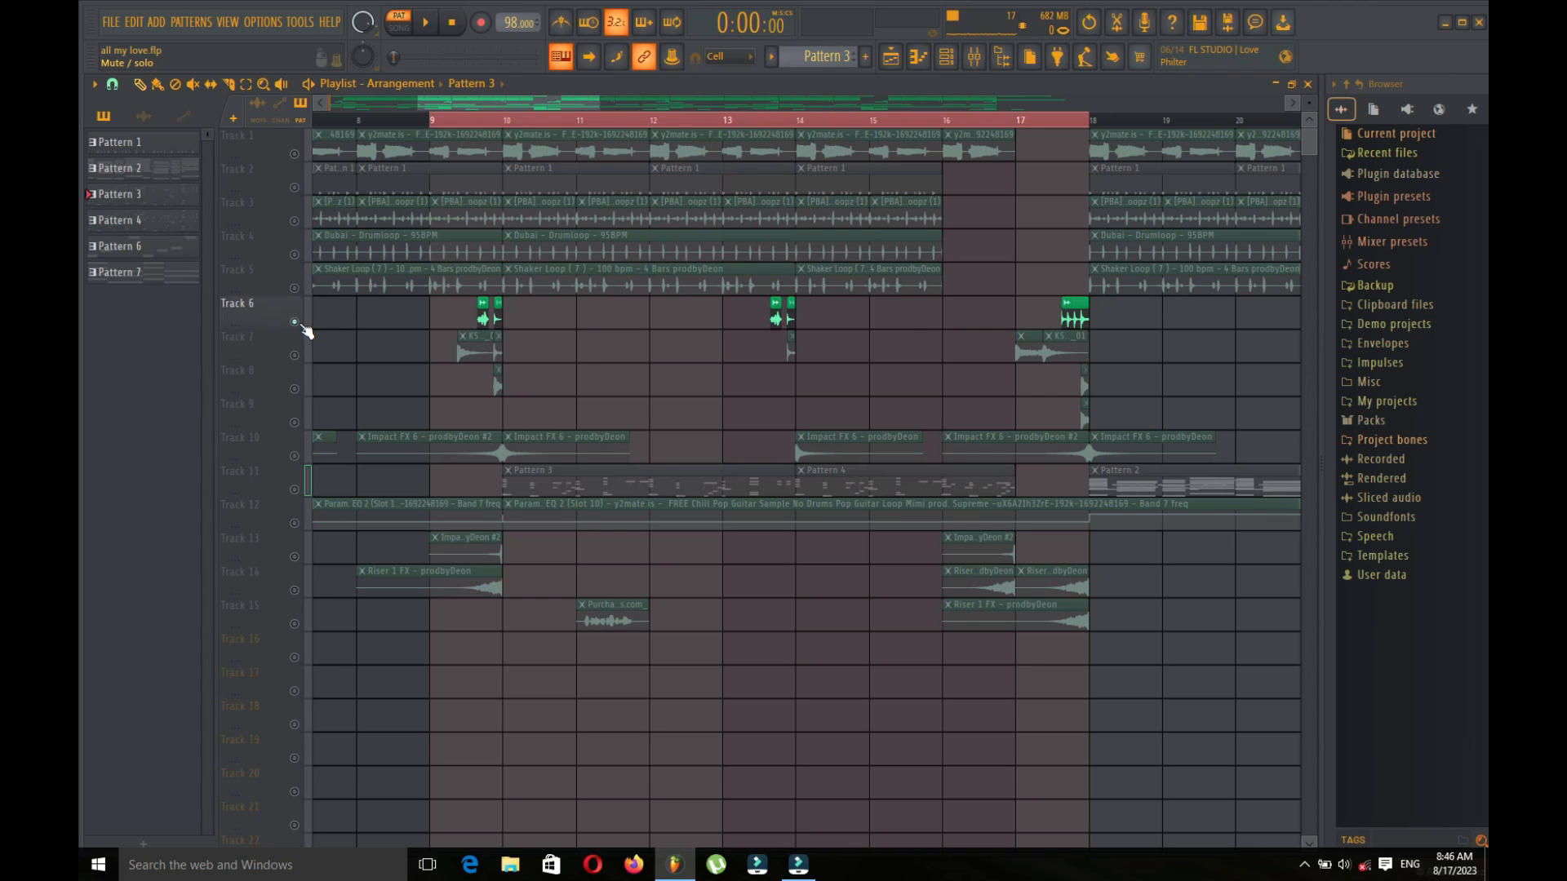
pyautogui.click(1049, 132)
pyautogui.press('F6')
pyautogui.press('space')
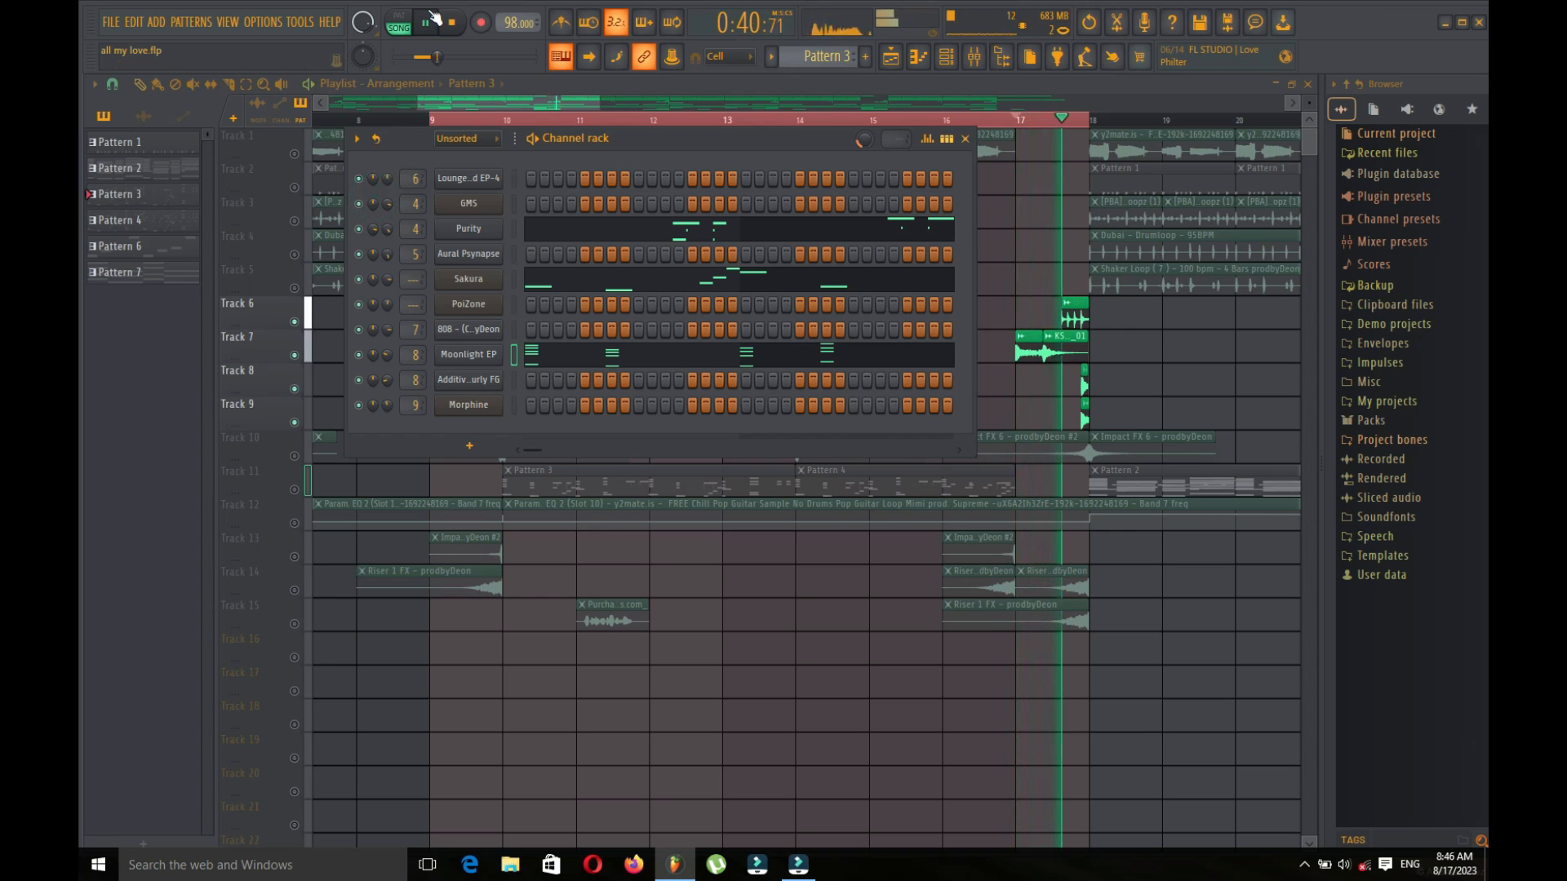
pyautogui.press('space')
# Step: Unmute Tracks 10, 13, 14 and 15 and play the impact and riser samples from bar 17
pyautogui.press('F6')
pyautogui.click(295, 451)
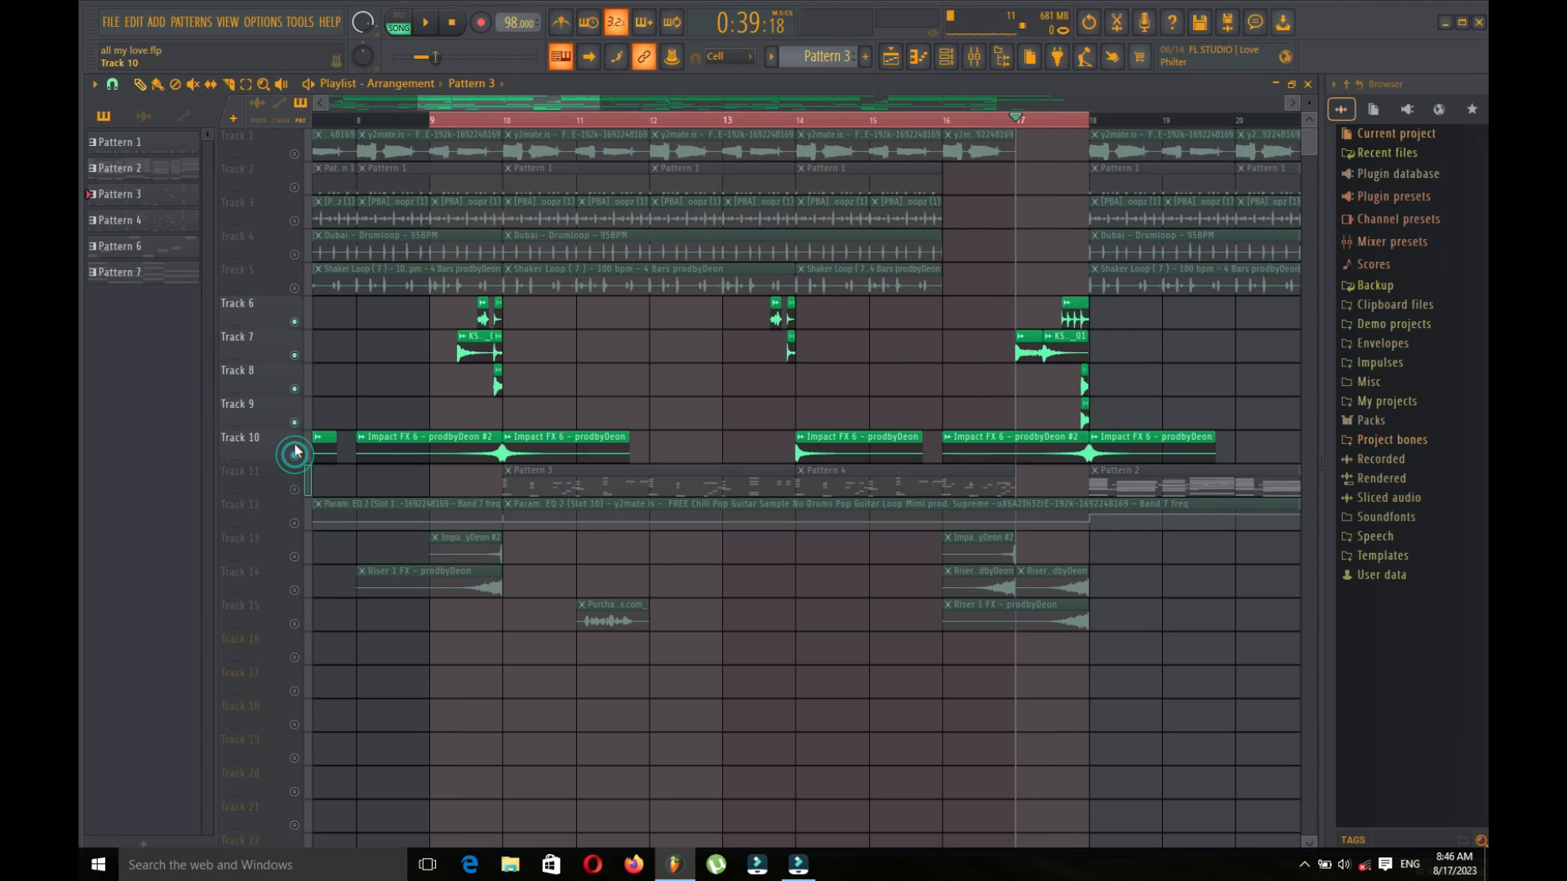
pyautogui.moveTo(294, 556); pyautogui.dragTo(294, 624)
pyautogui.click(425, 23)
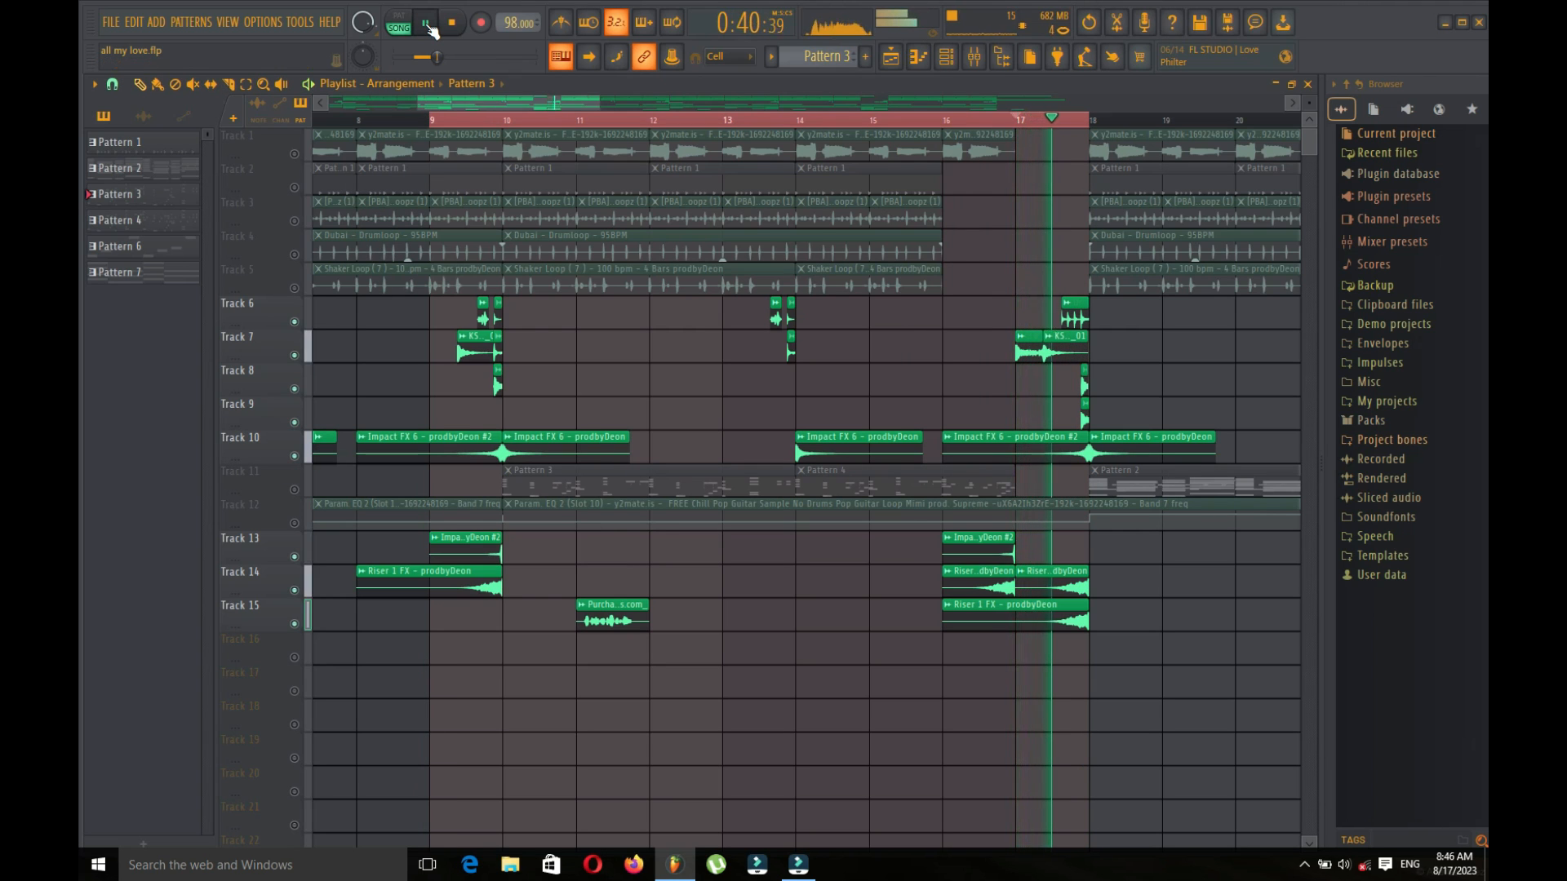
pyautogui.press('space')
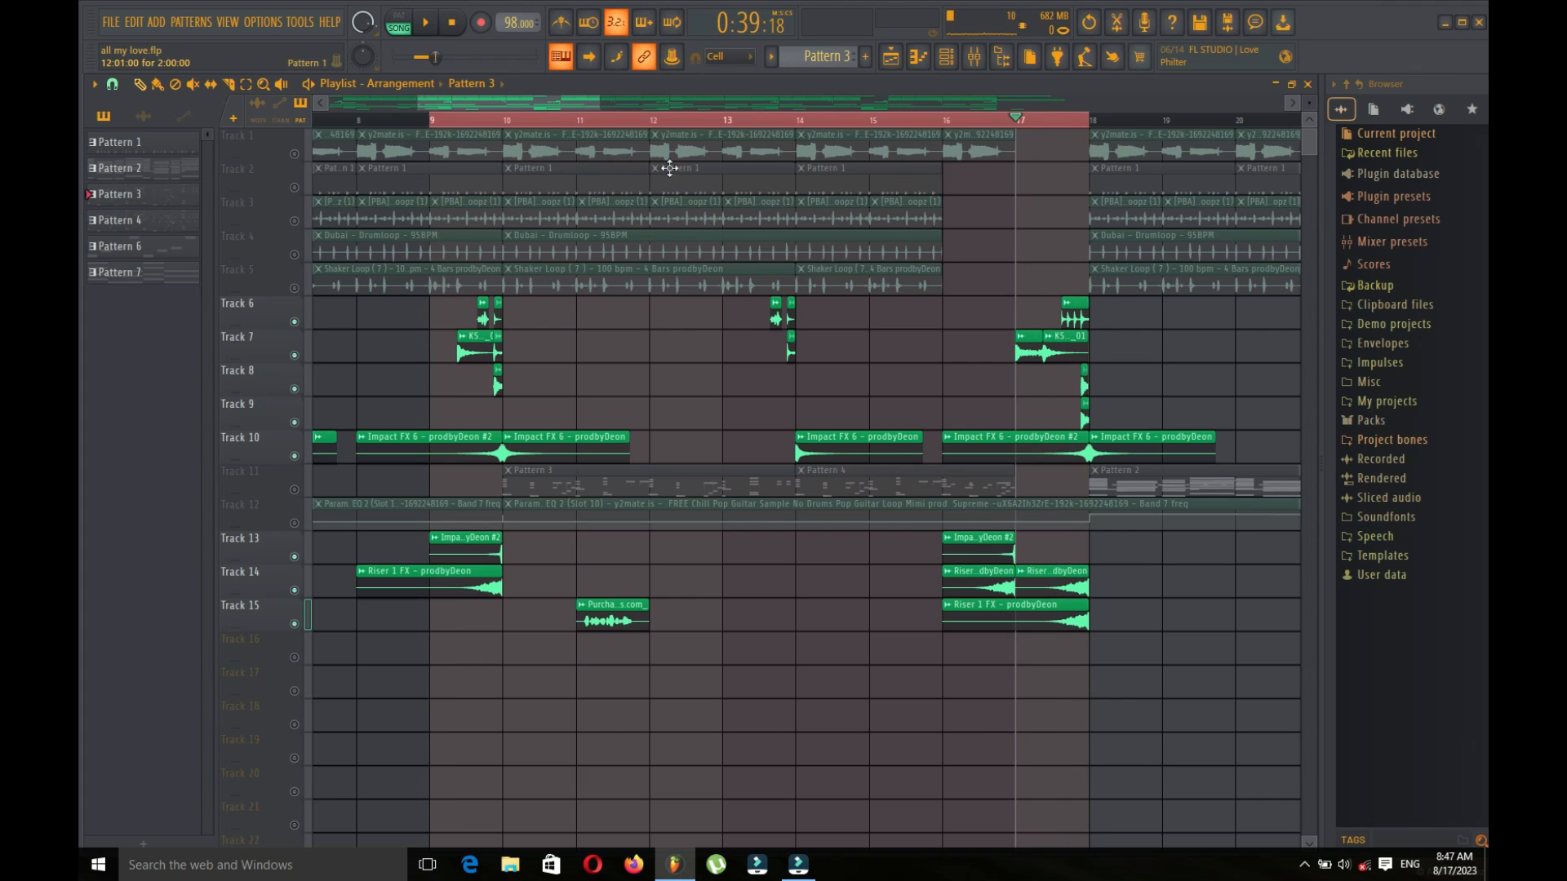
# Step: Play the arrangement section from bar 17 to bar 26 with all tracks unmuted, and stop playback
pyautogui.moveTo(588, 104); pyautogui.dragTo(665, 103)
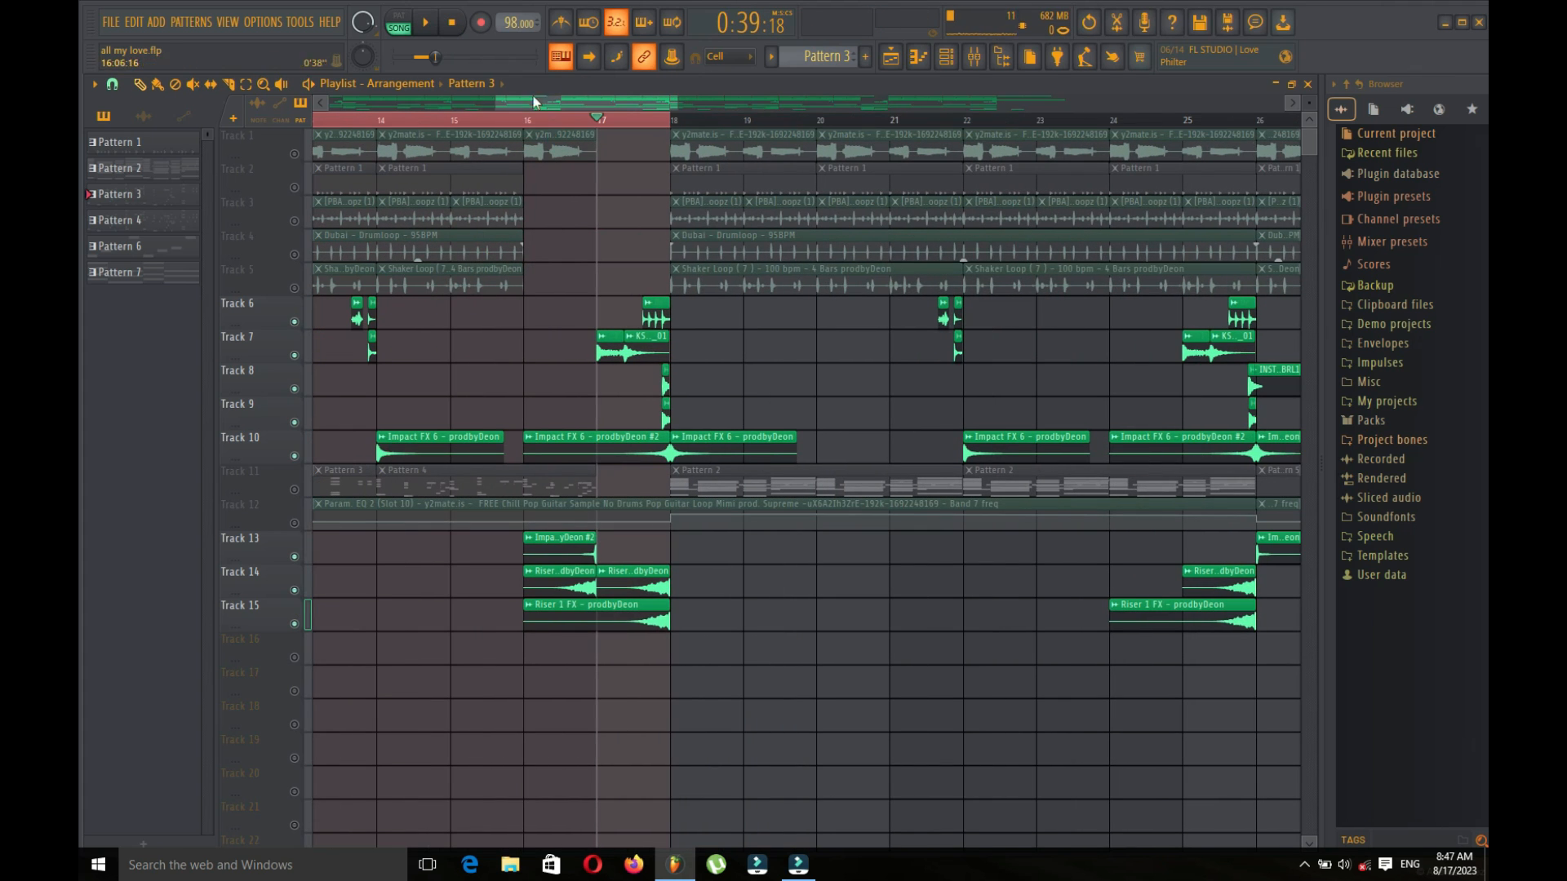
pyautogui.click(426, 23)
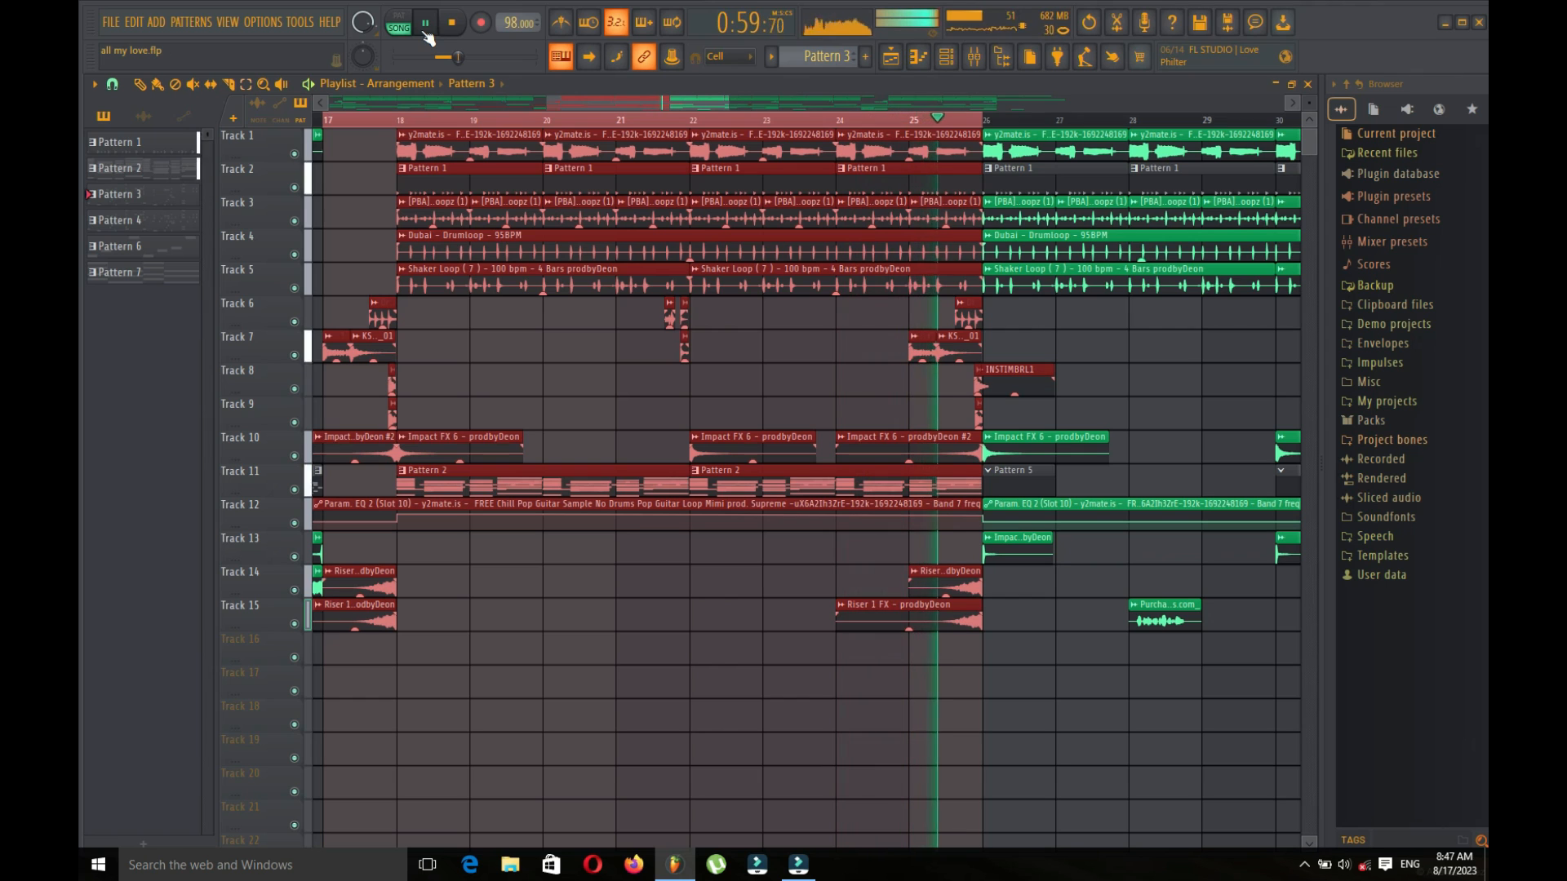
pyautogui.press('space')
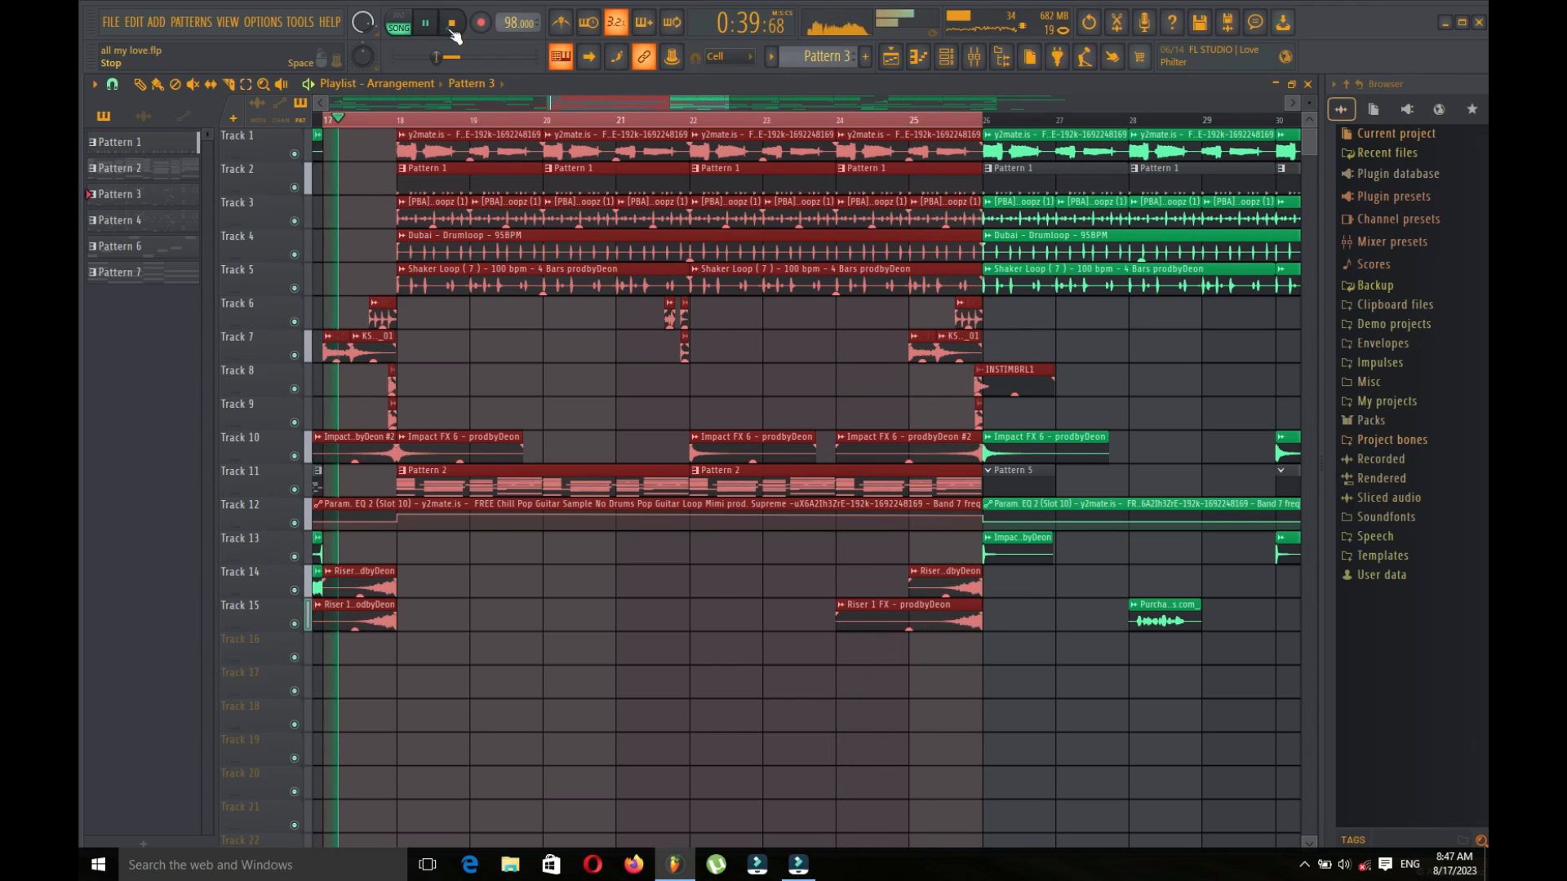
pyautogui.scroll(1, 334, 171)
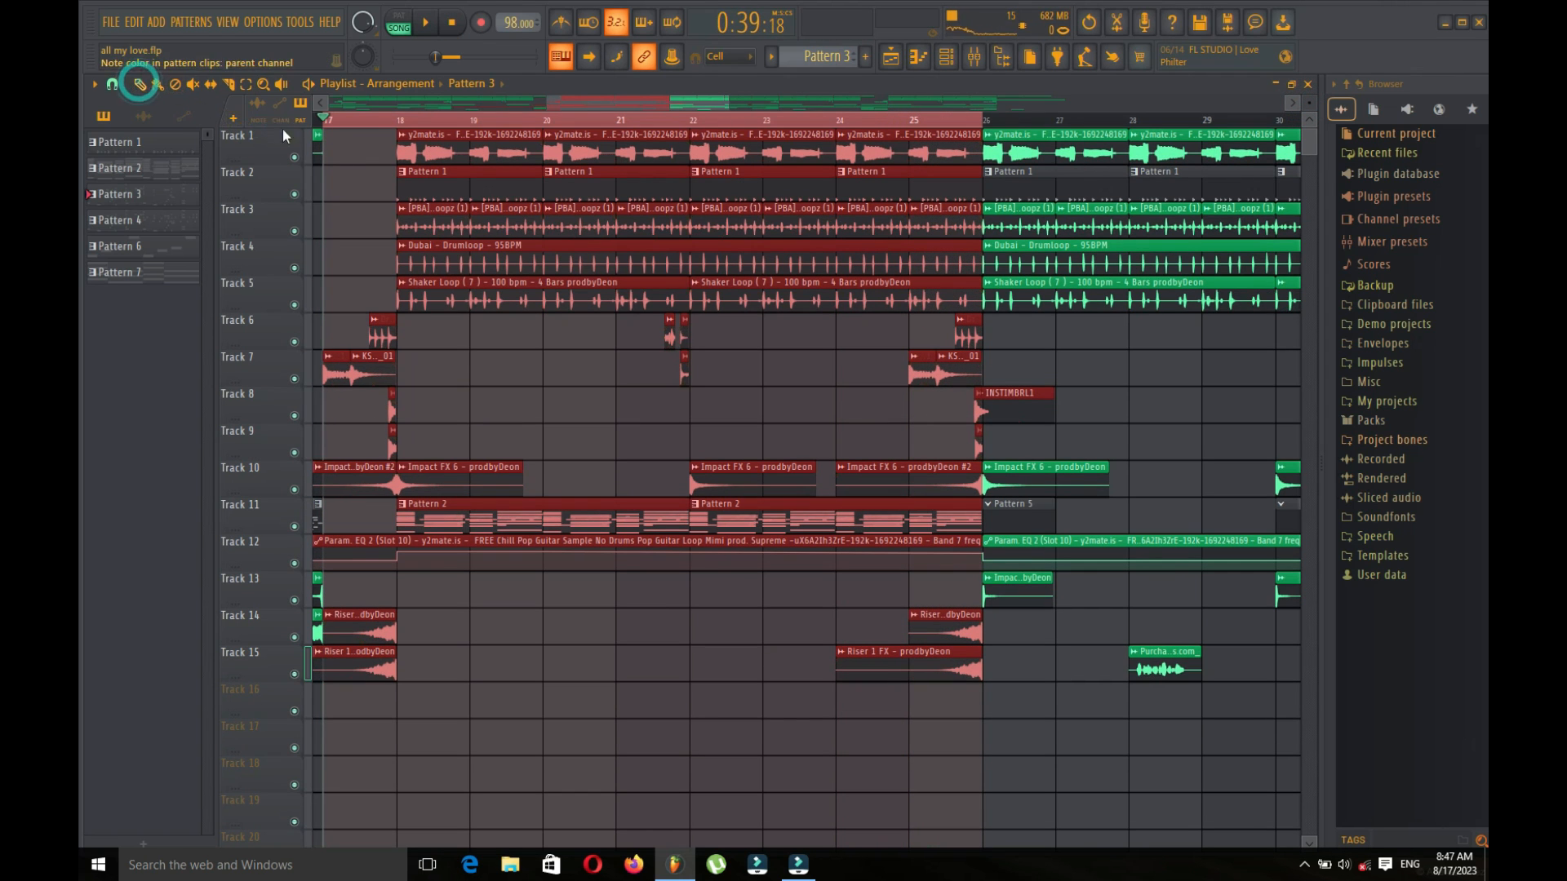
# Step: Solo Track 1, unmute the Track 12 automation, and play the guitar sample with it from bar 17
pyautogui.rightClick(295, 157)
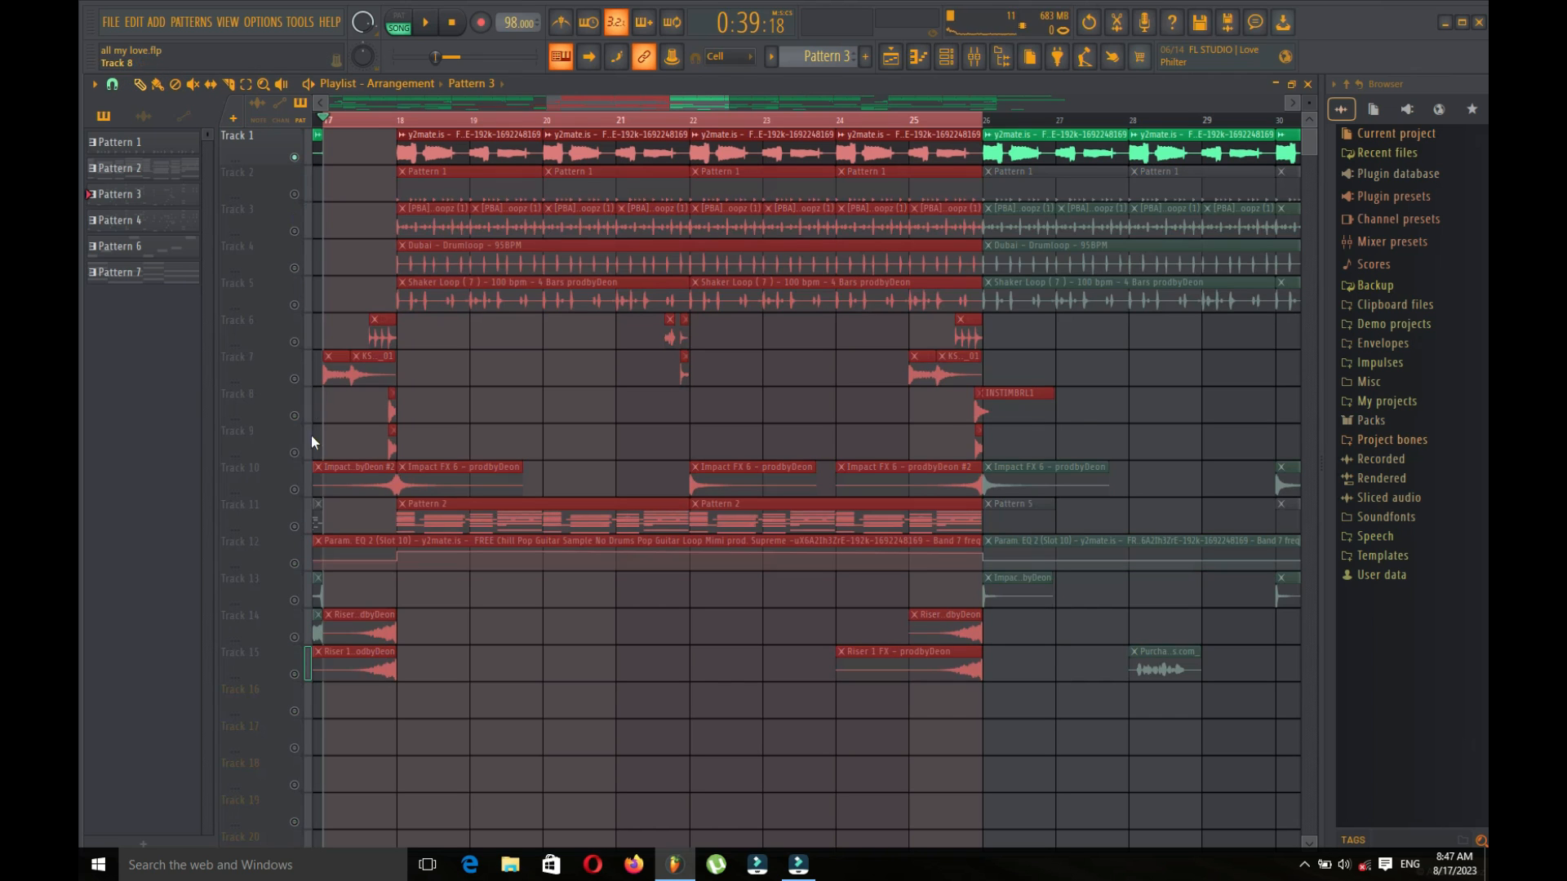
pyautogui.click(296, 563)
pyautogui.click(427, 33)
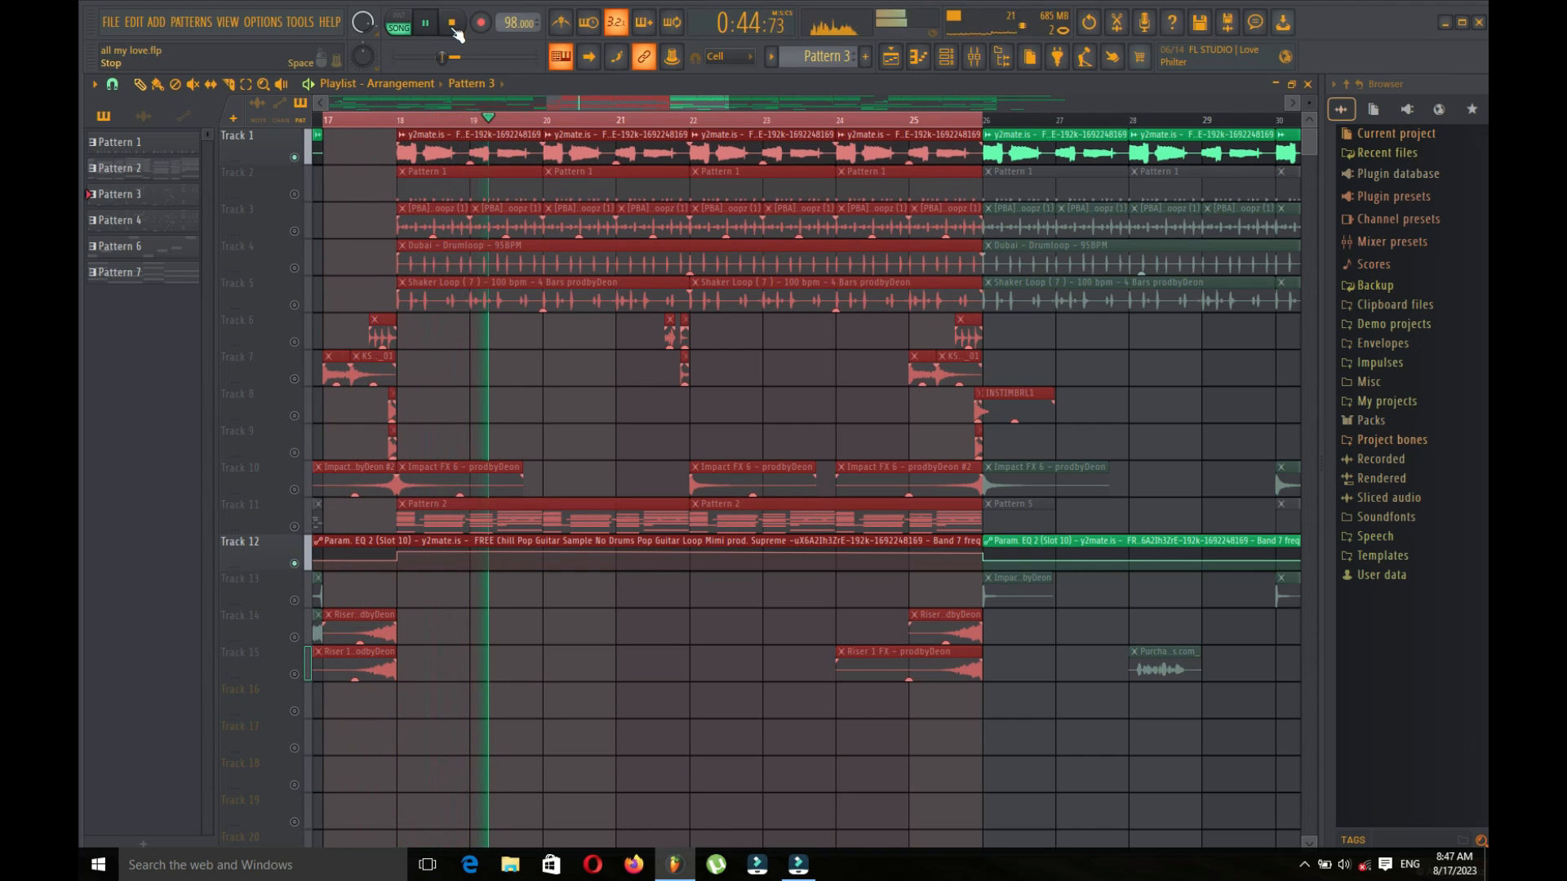
pyautogui.click(453, 24)
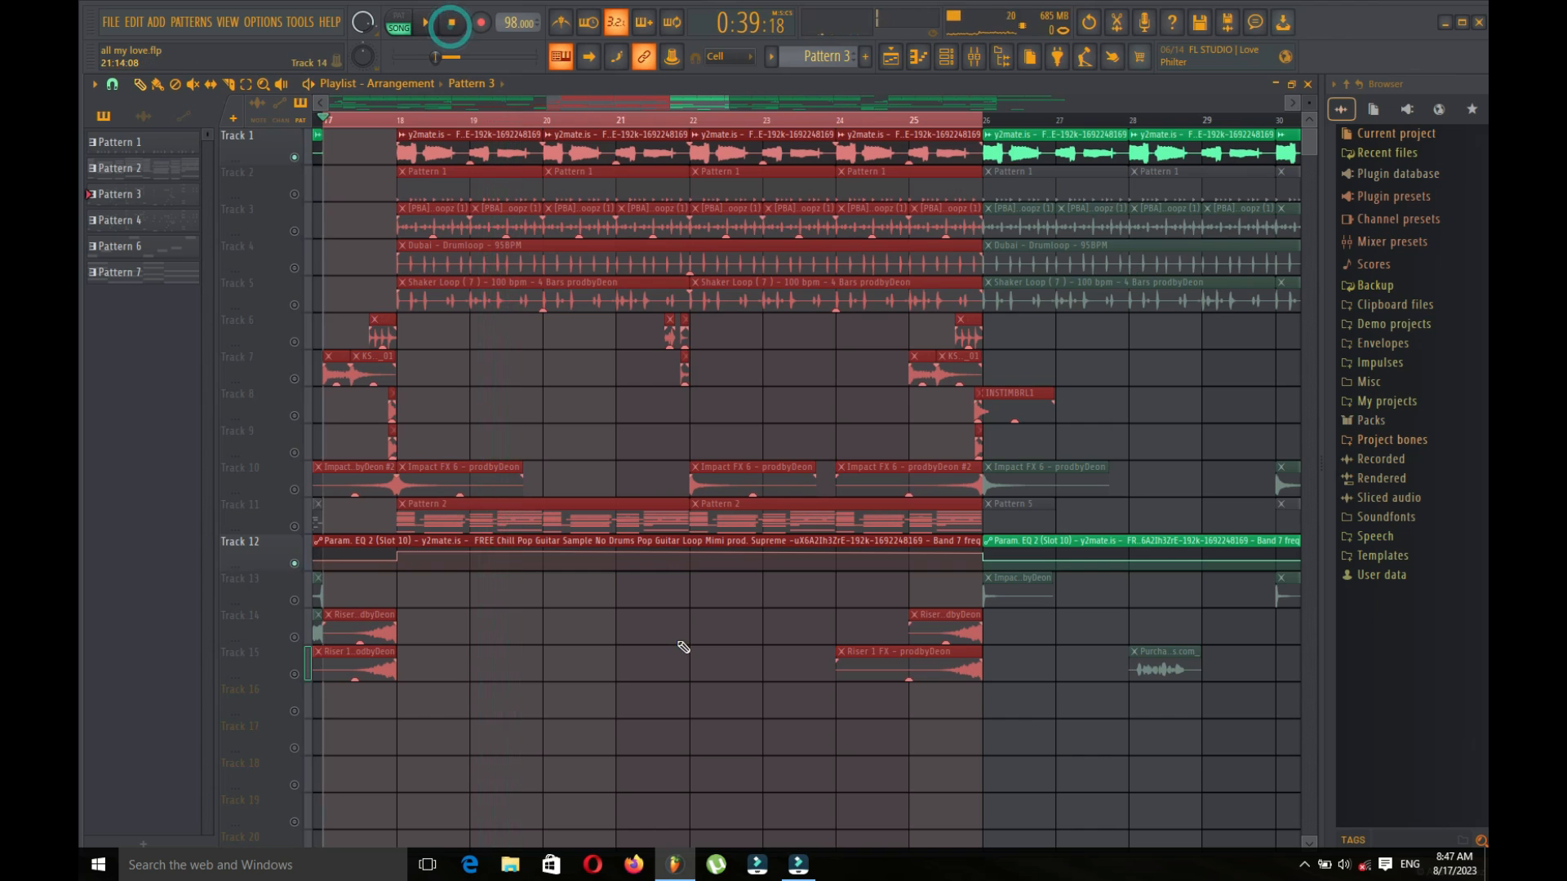
# Step: Examine the parametric EQ 2 Band 7 frequency automation clip on Track 12 and save the project
pyautogui.doubleClick(596, 564)
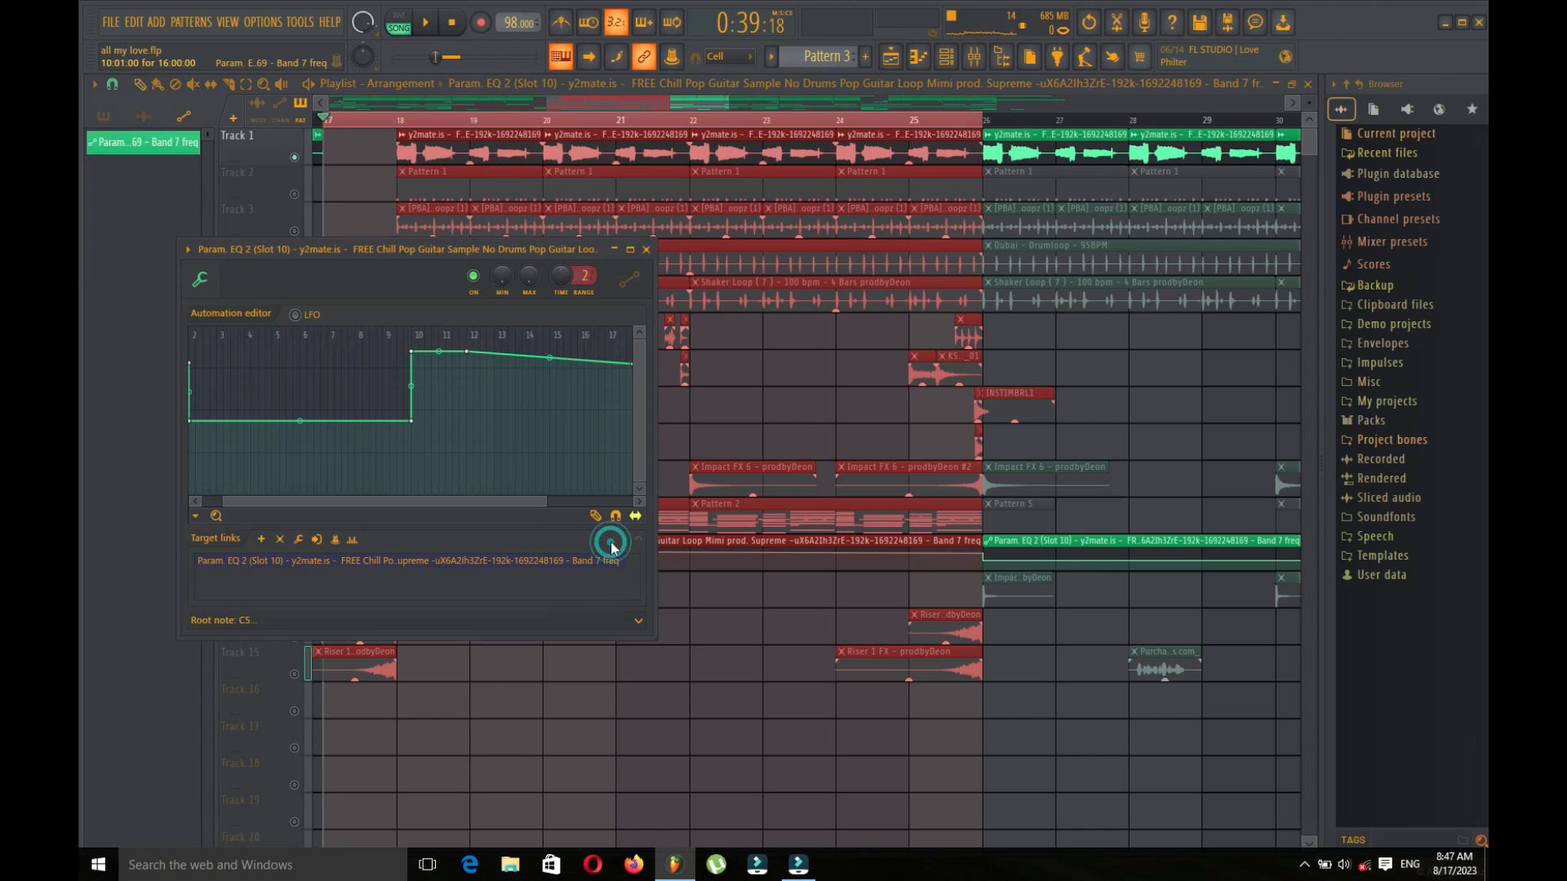
pyautogui.click(646, 250)
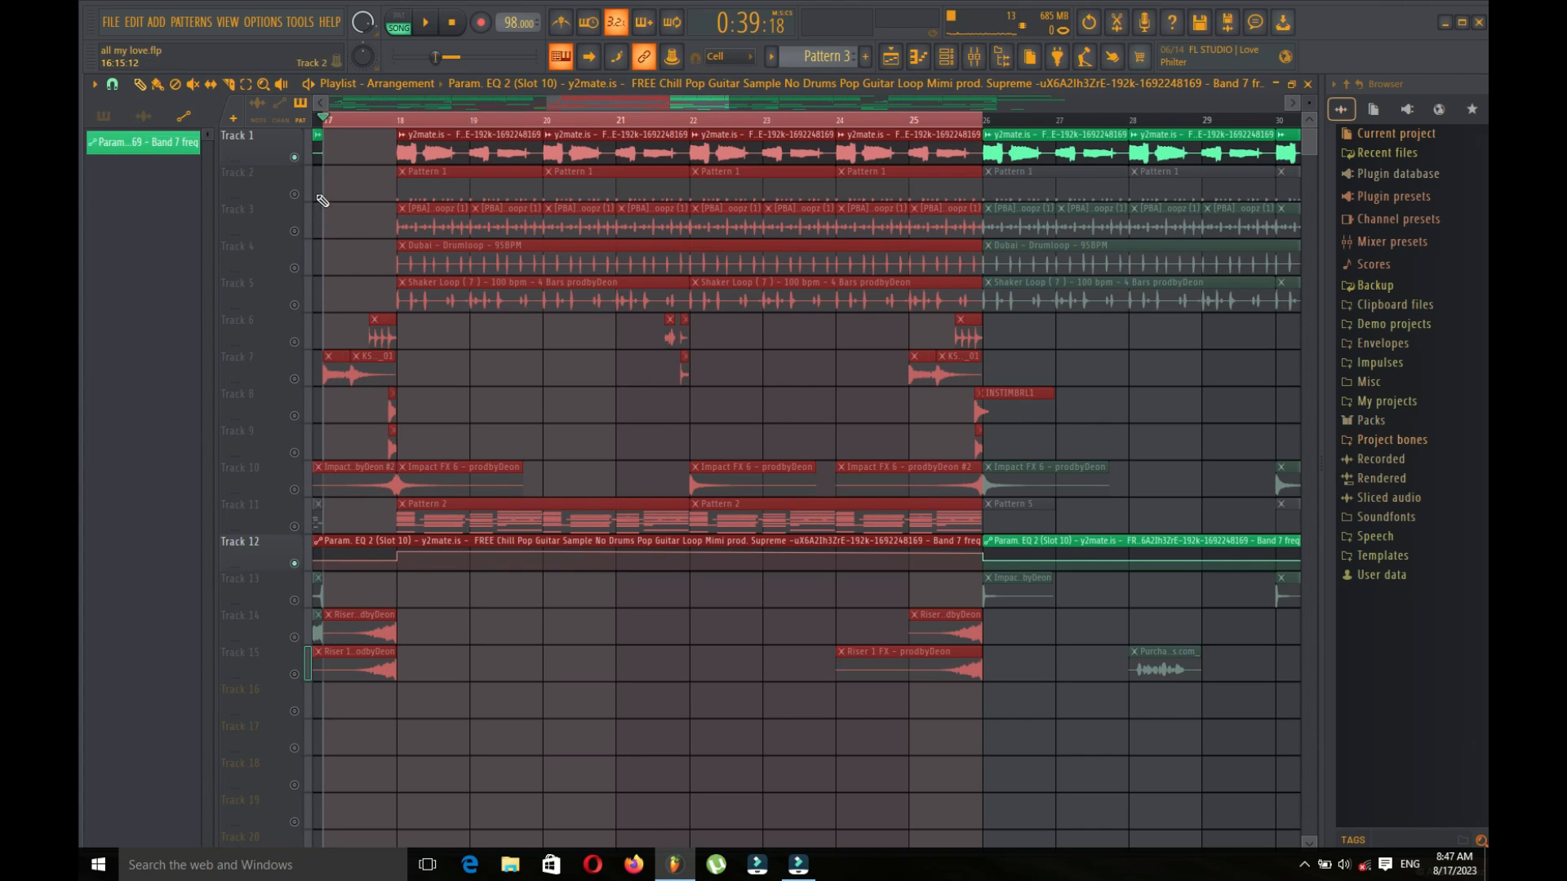
pyautogui.scroll(-1, 307, 288)
pyautogui.hotkey('ctrl', 's')
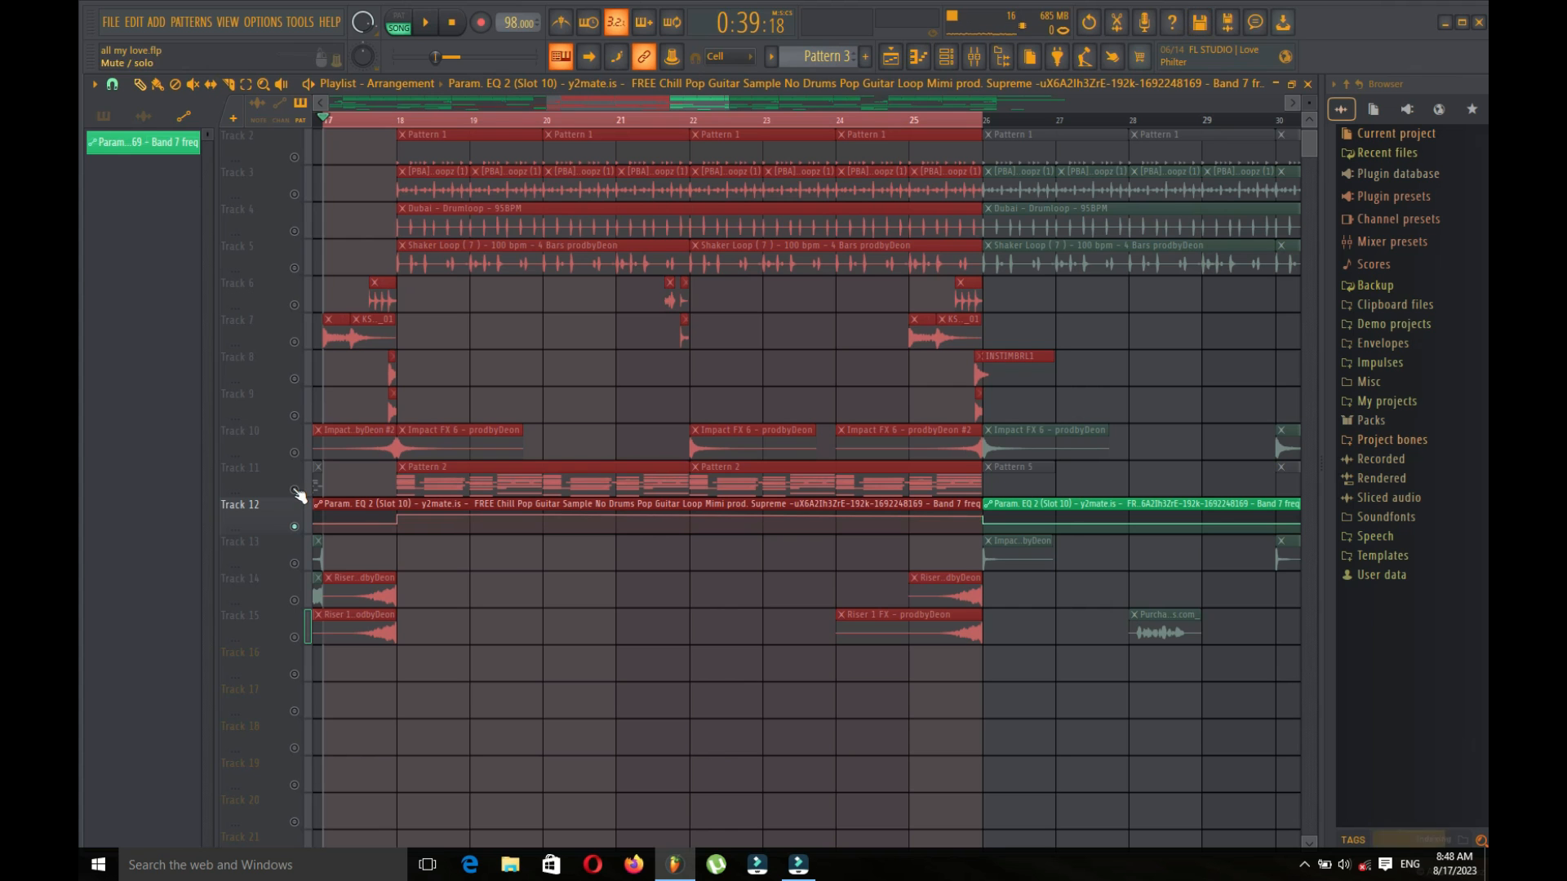
# Step: Solo Track 11, open its Pattern 2, and play only the Lounge Lizard EP-4 channel
pyautogui.doubleClick(518, 469)
pyautogui.click(945, 56)
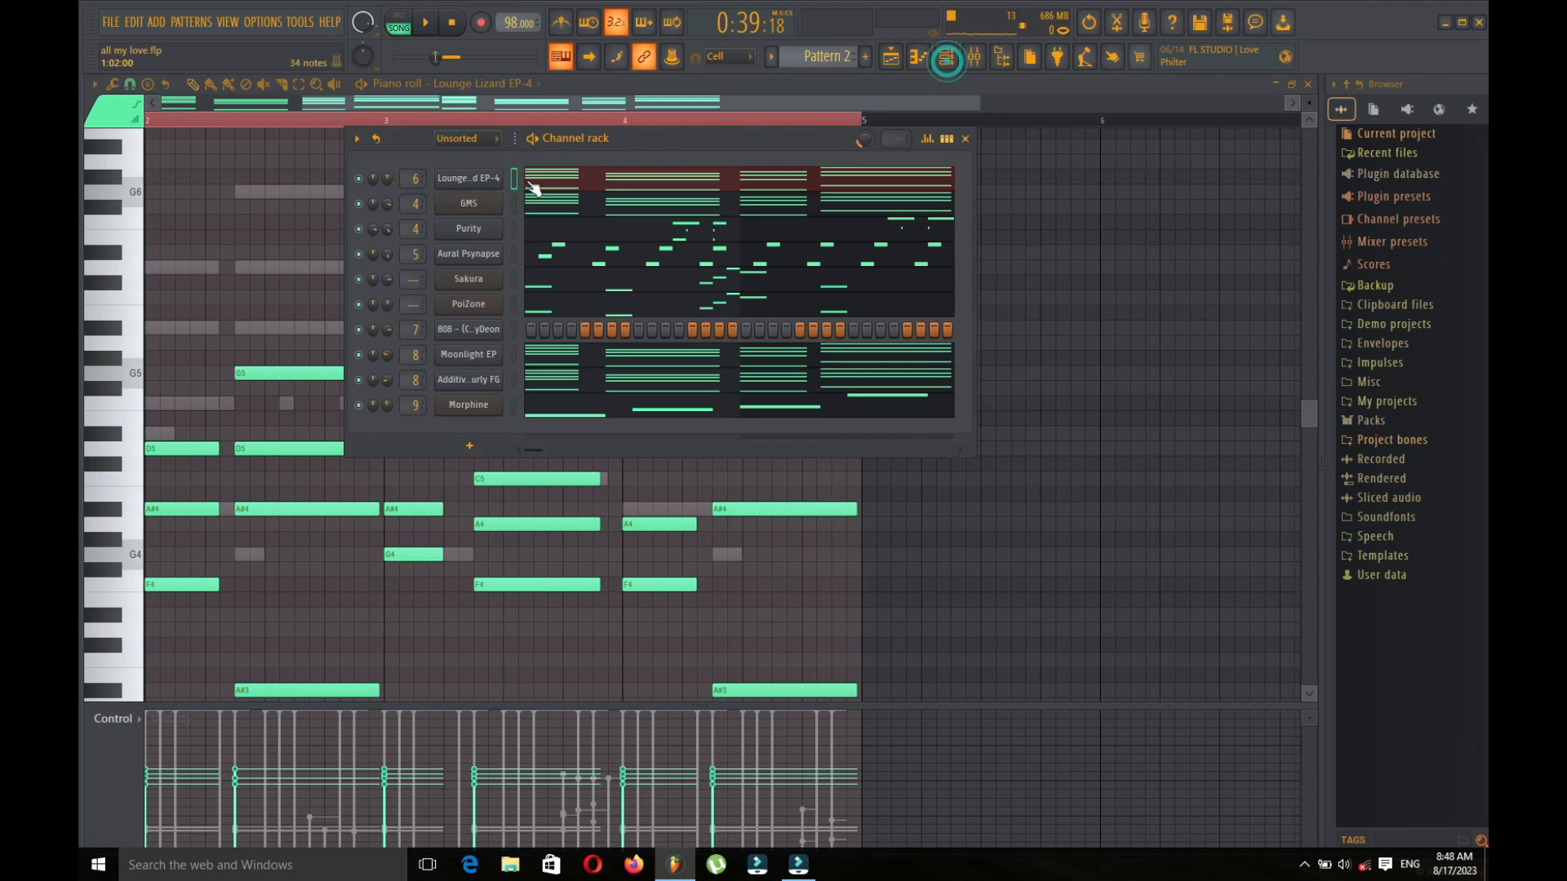
pyautogui.rightClick(364, 189)
pyautogui.click(357, 179)
pyautogui.click(426, 22)
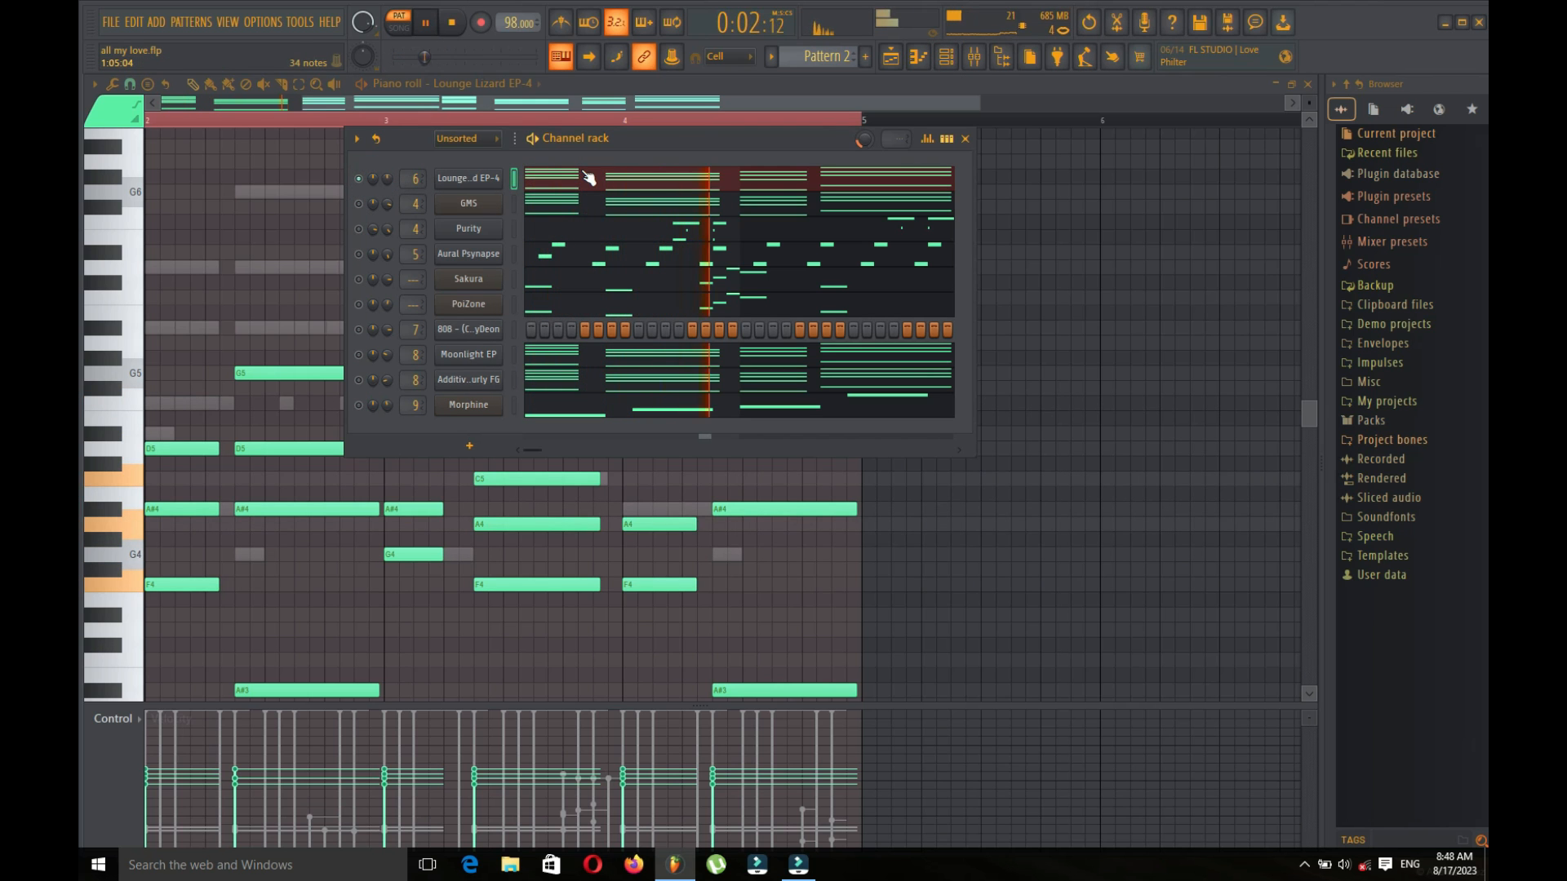
# Step: Examine the full range of Lounge Lizard EP-4 chords in the piano roll and stop playback
pyautogui.click(637, 91)
pyautogui.moveTo(752, 102); pyautogui.dragTo(640, 104)
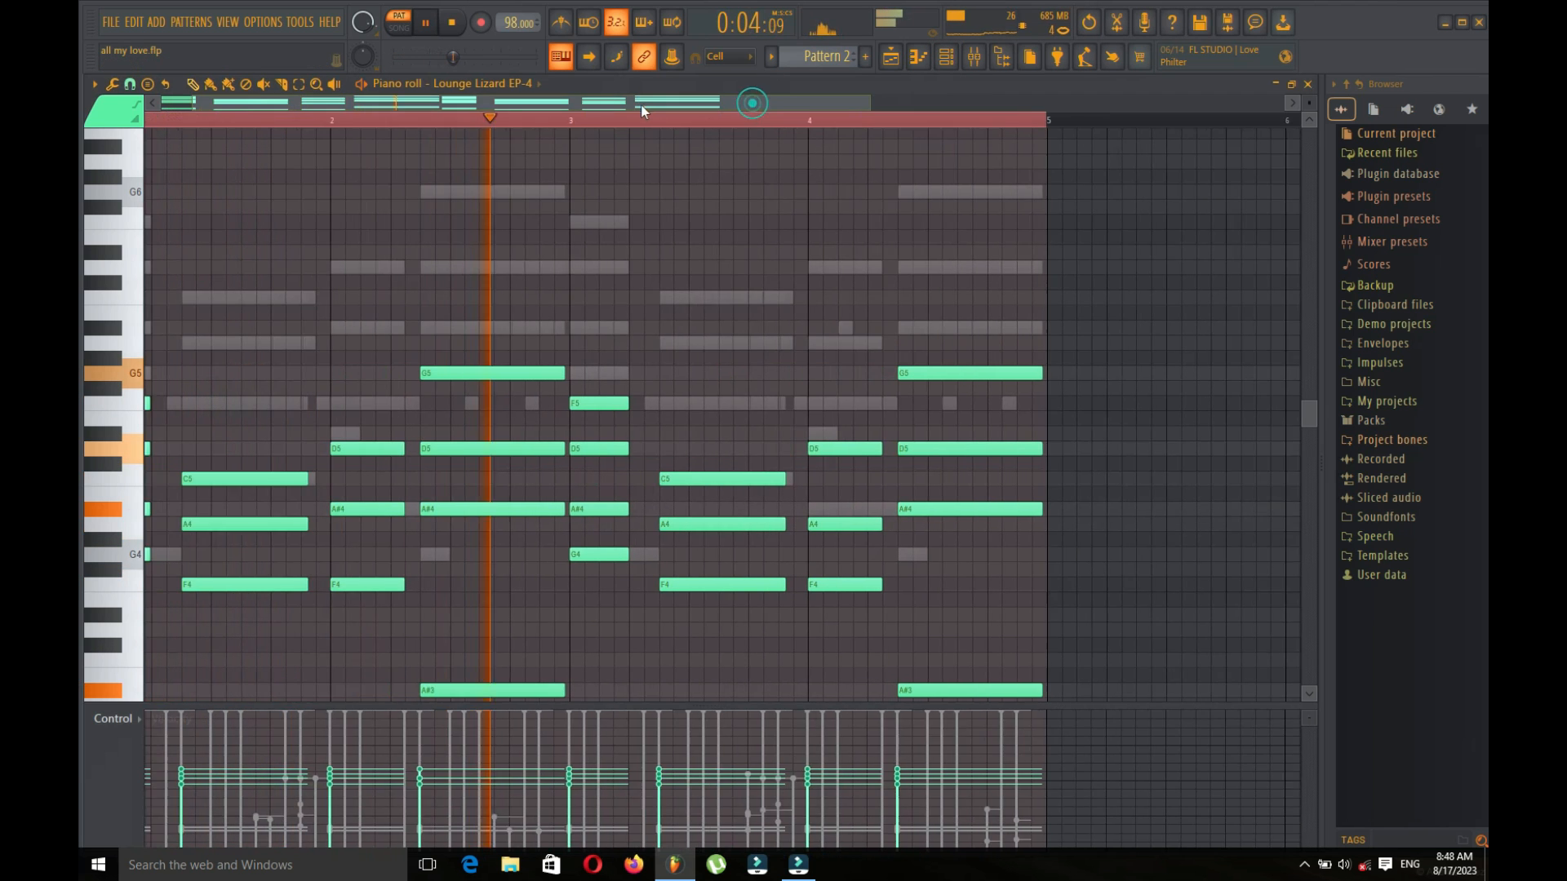
pyautogui.moveTo(1314, 405); pyautogui.dragTo(1310, 472)
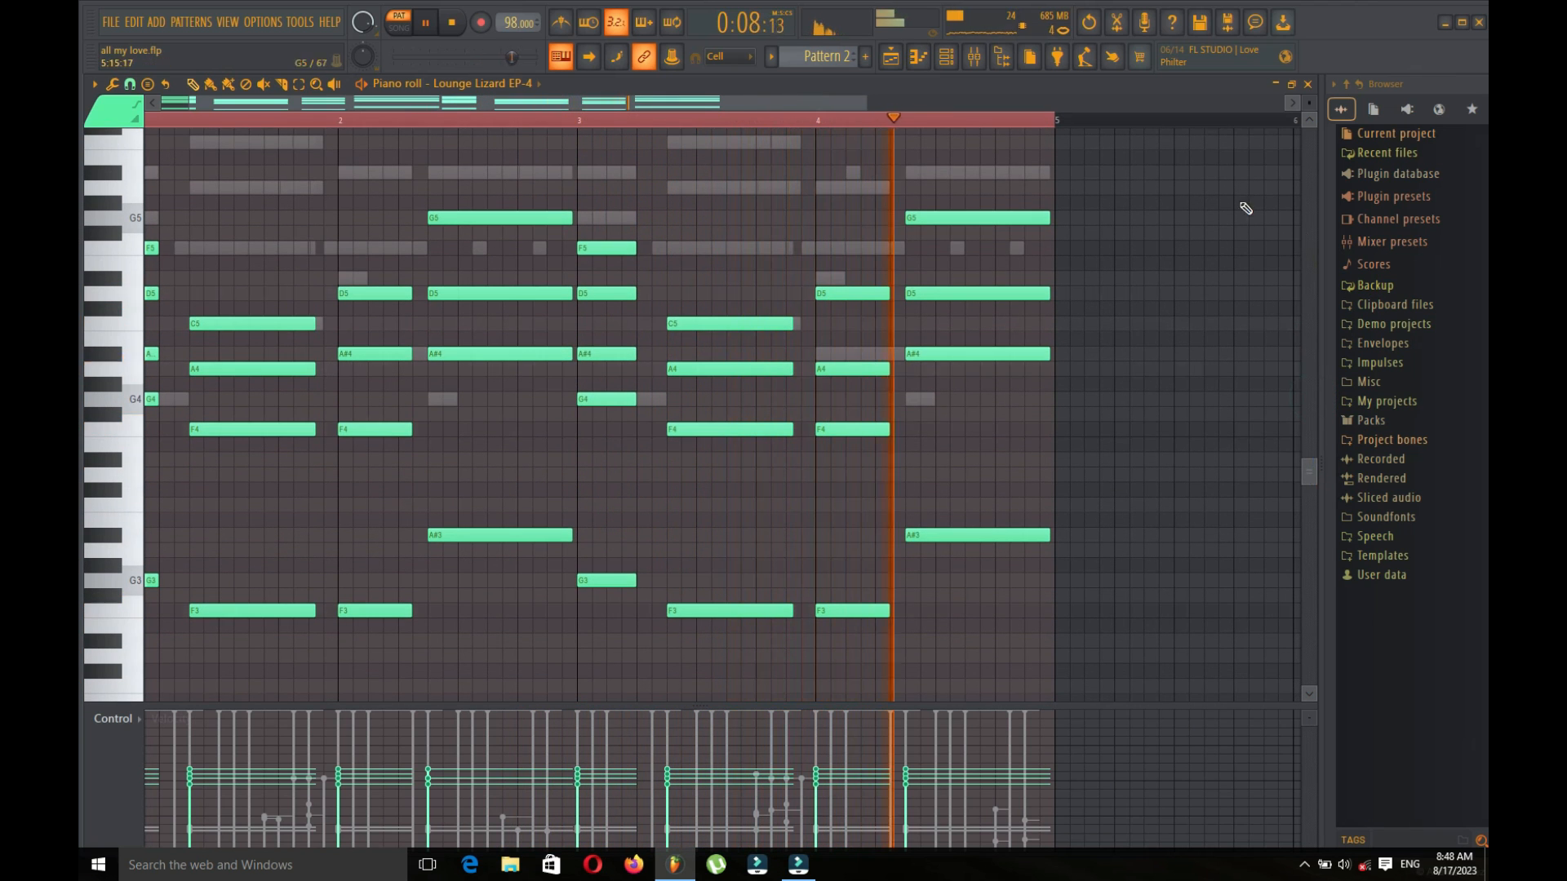
pyautogui.click(451, 22)
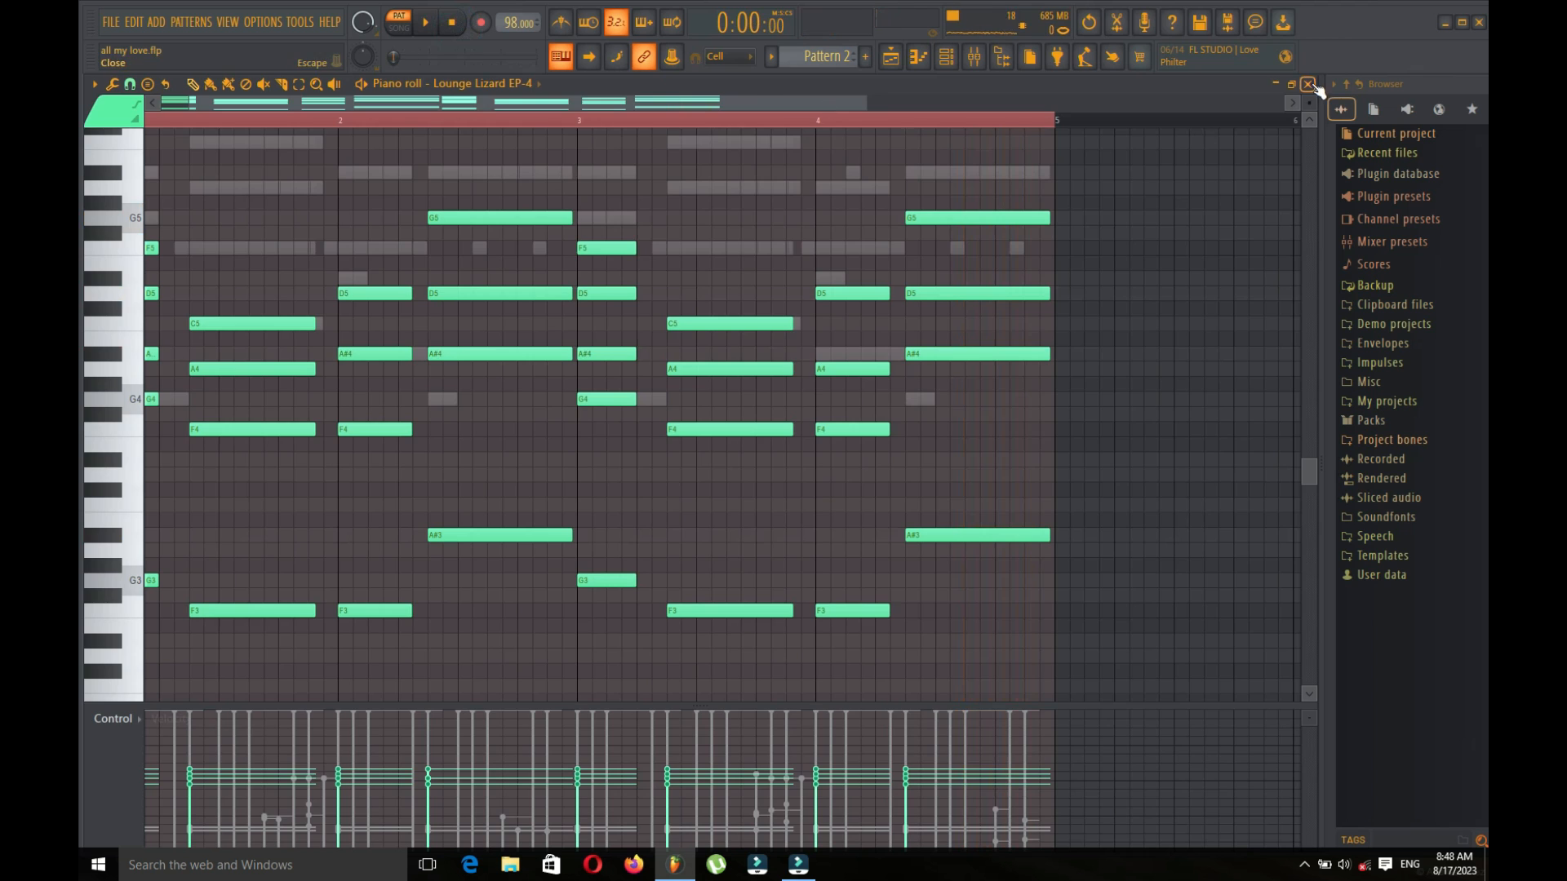
pyautogui.click(1310, 85)
# Step: Solo the GMS channel and play Pattern 2 while examining its chords in the piano roll
pyautogui.rightClick(359, 209)
pyautogui.press('space')
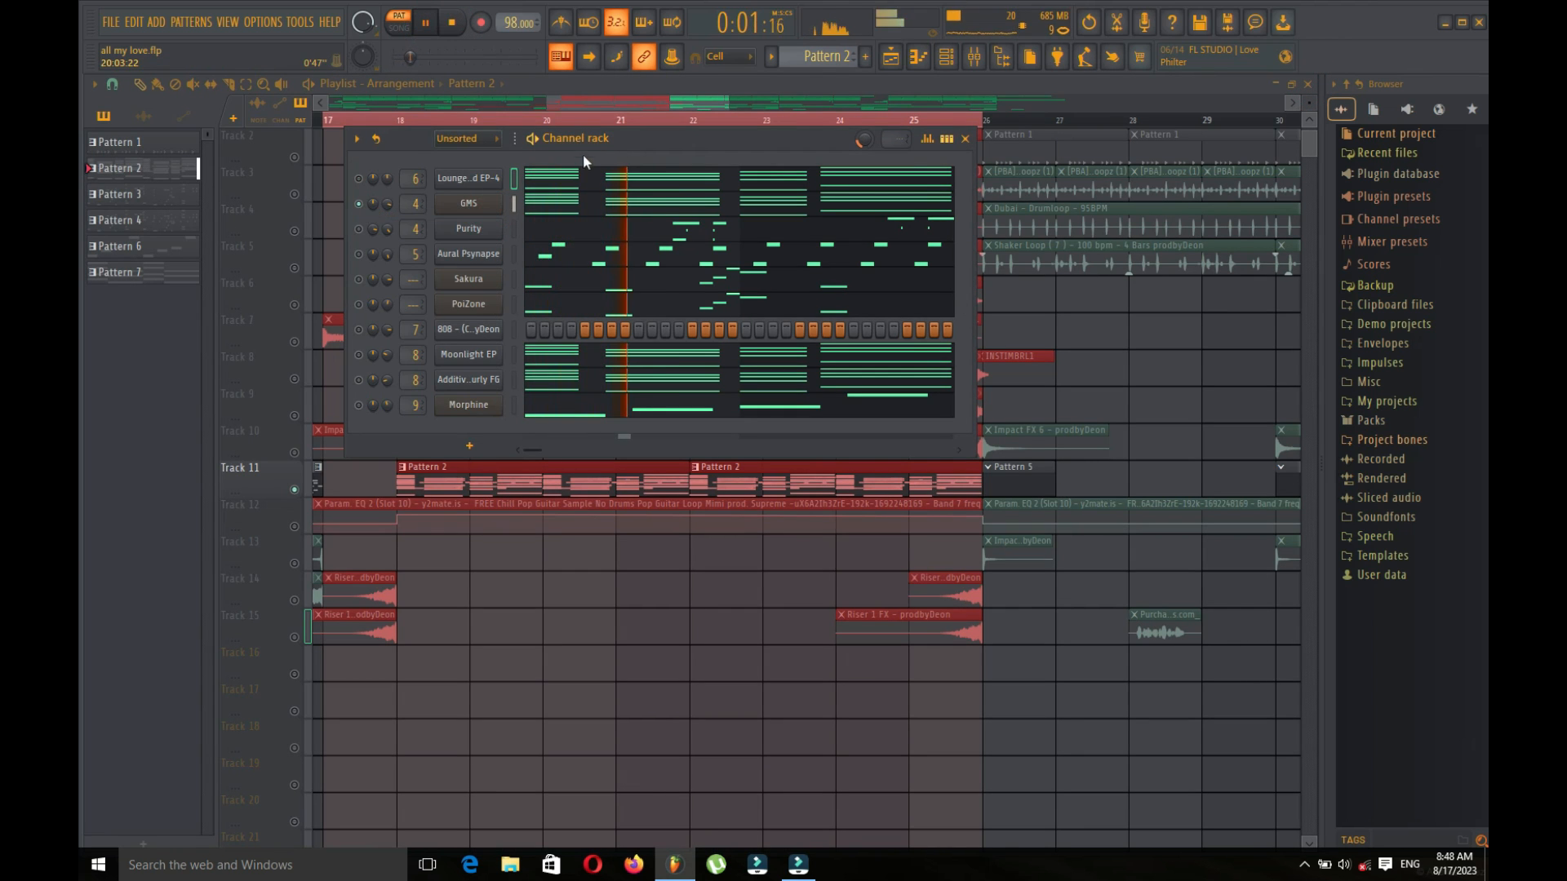
pyautogui.click(574, 203)
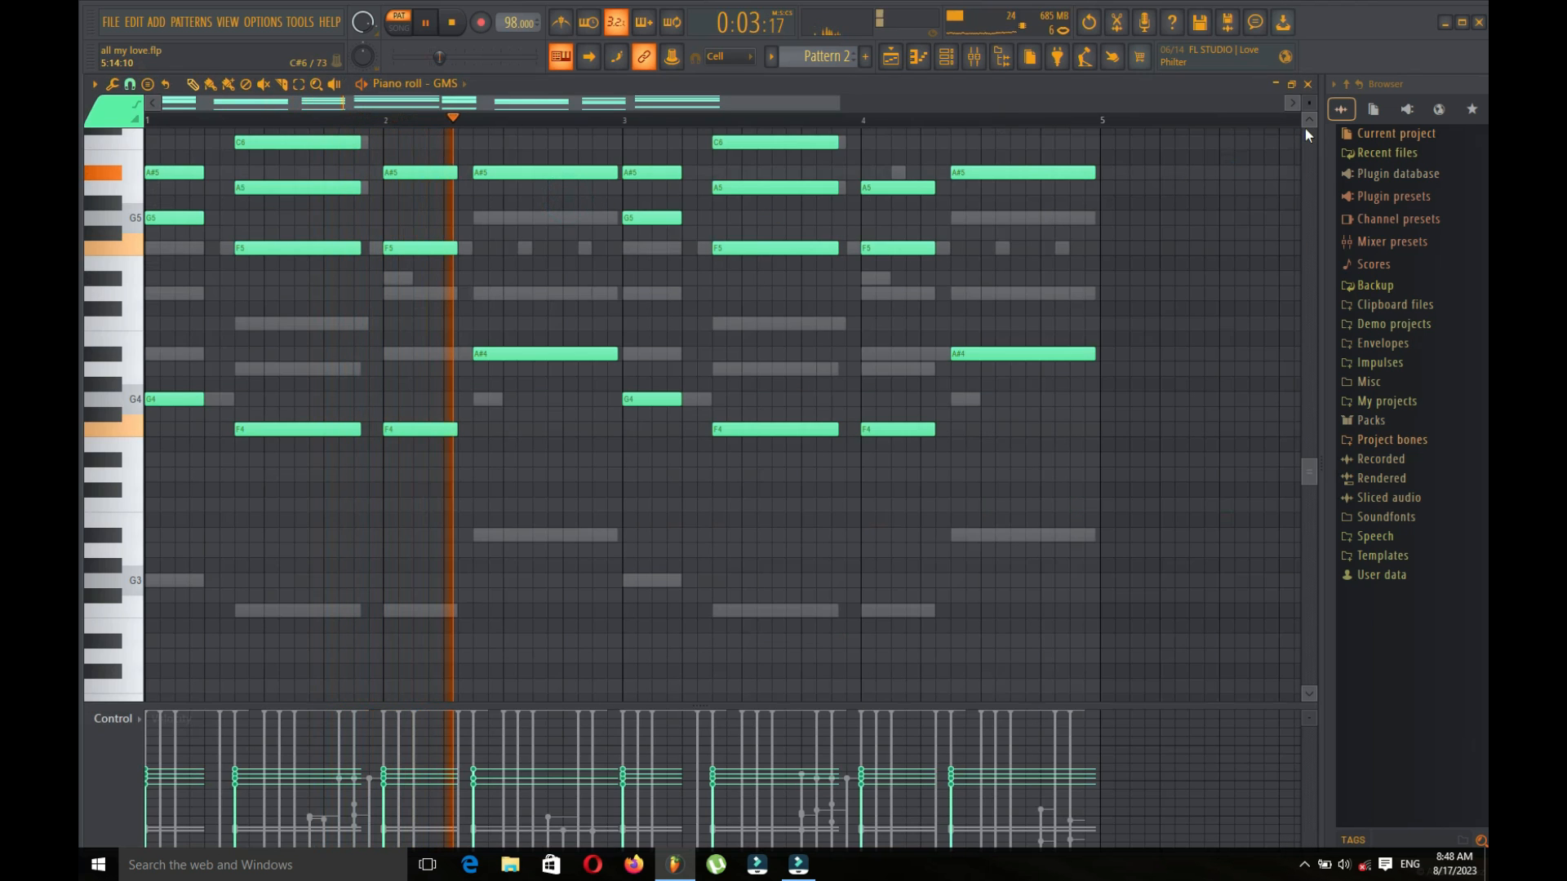
pyautogui.scroll(-3, 1309, 122)
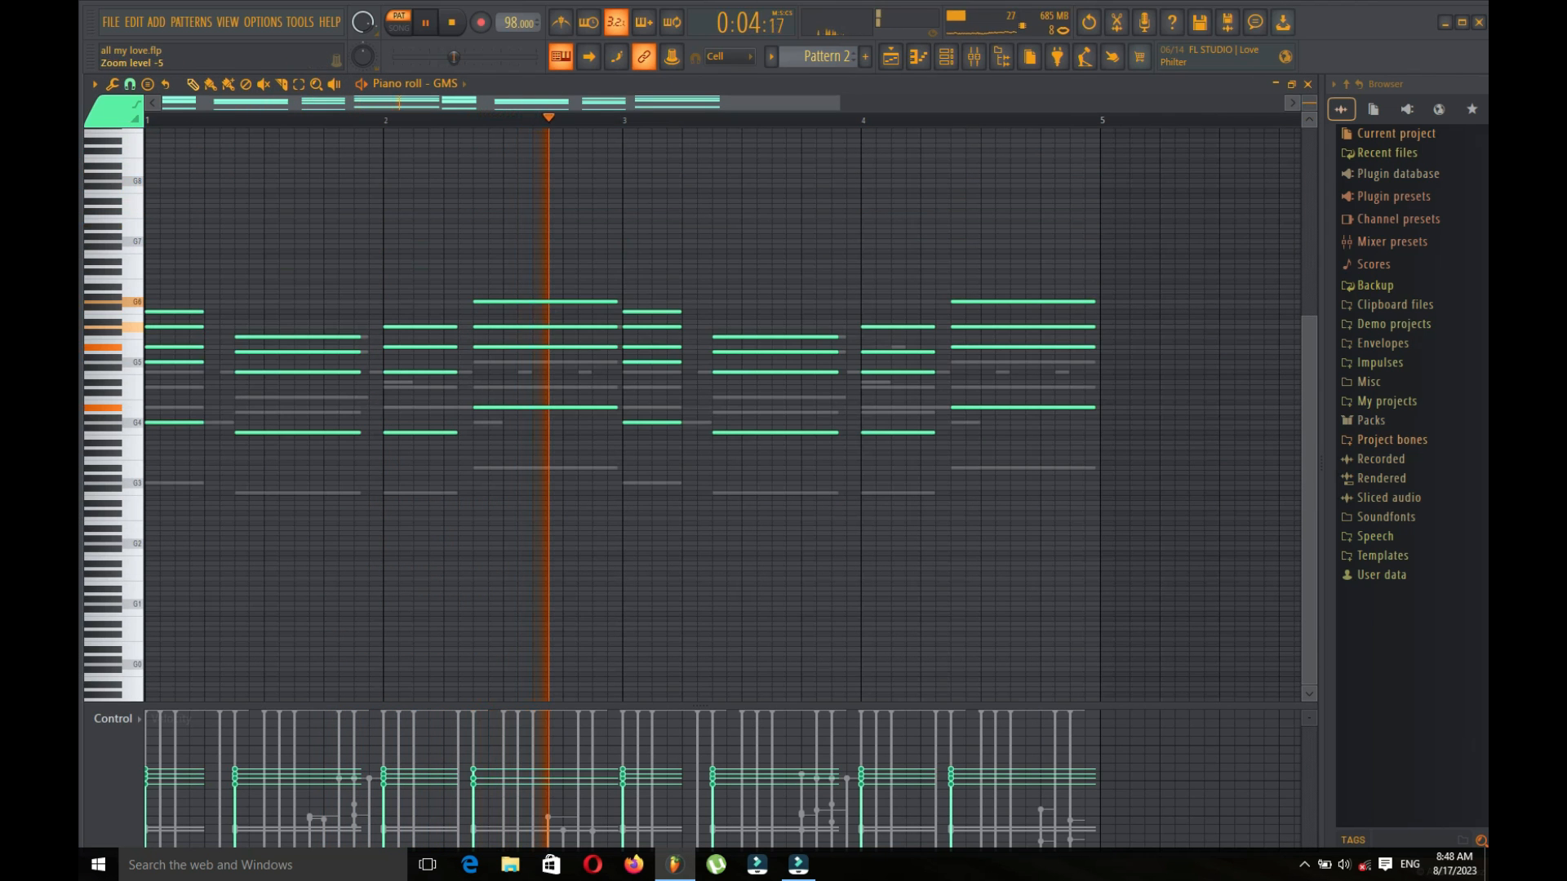
# Step: Stop playback and check the bank and program loaded in the GMS synthesizer
pyautogui.click(1309, 87)
pyautogui.click(452, 22)
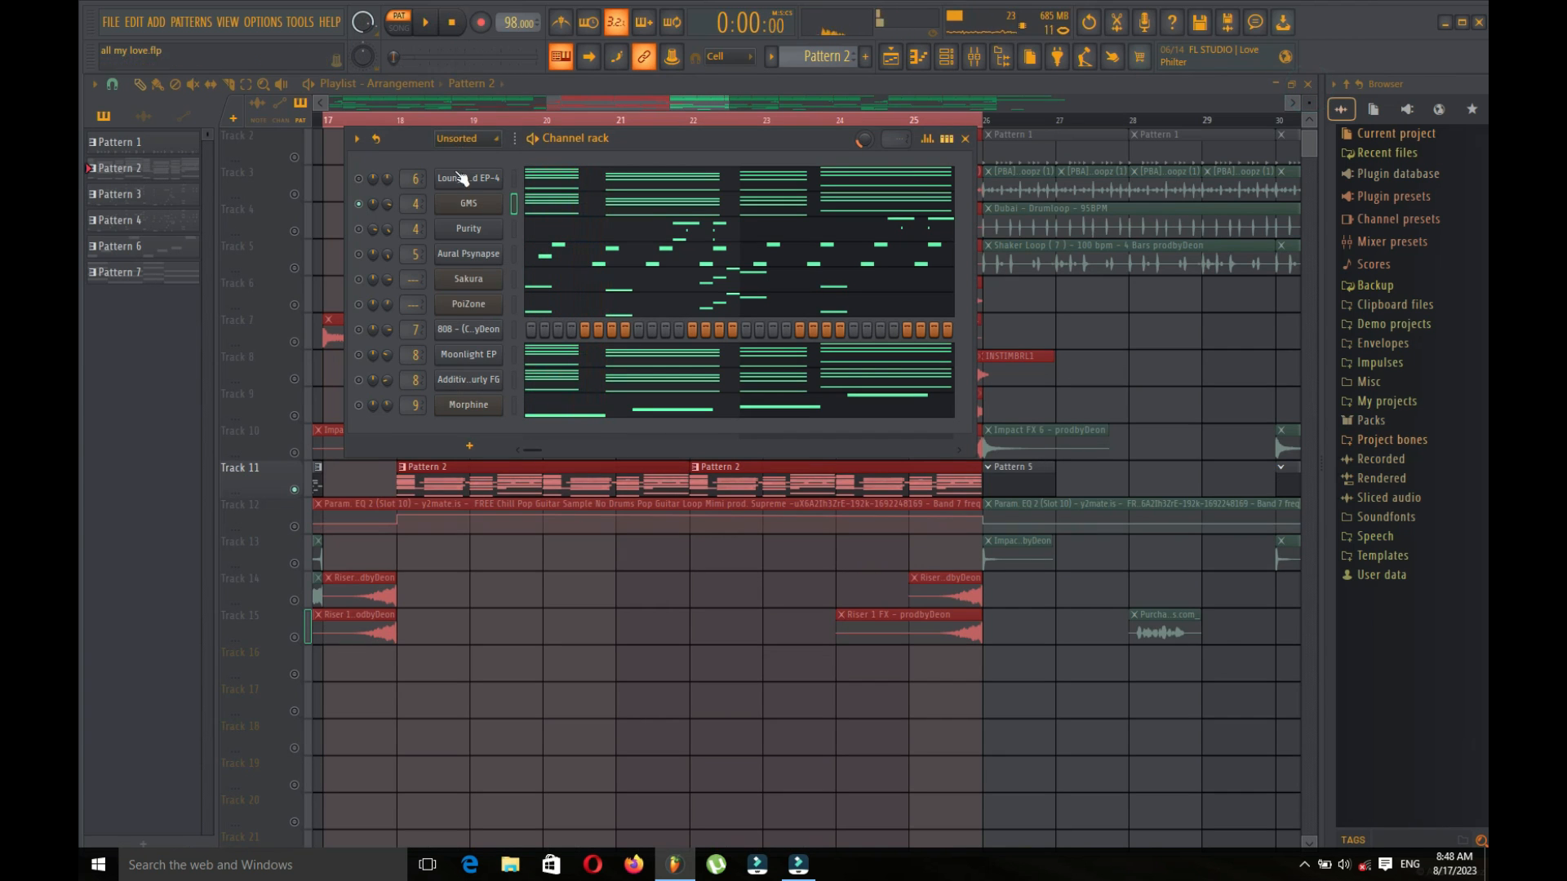
pyautogui.click(457, 200)
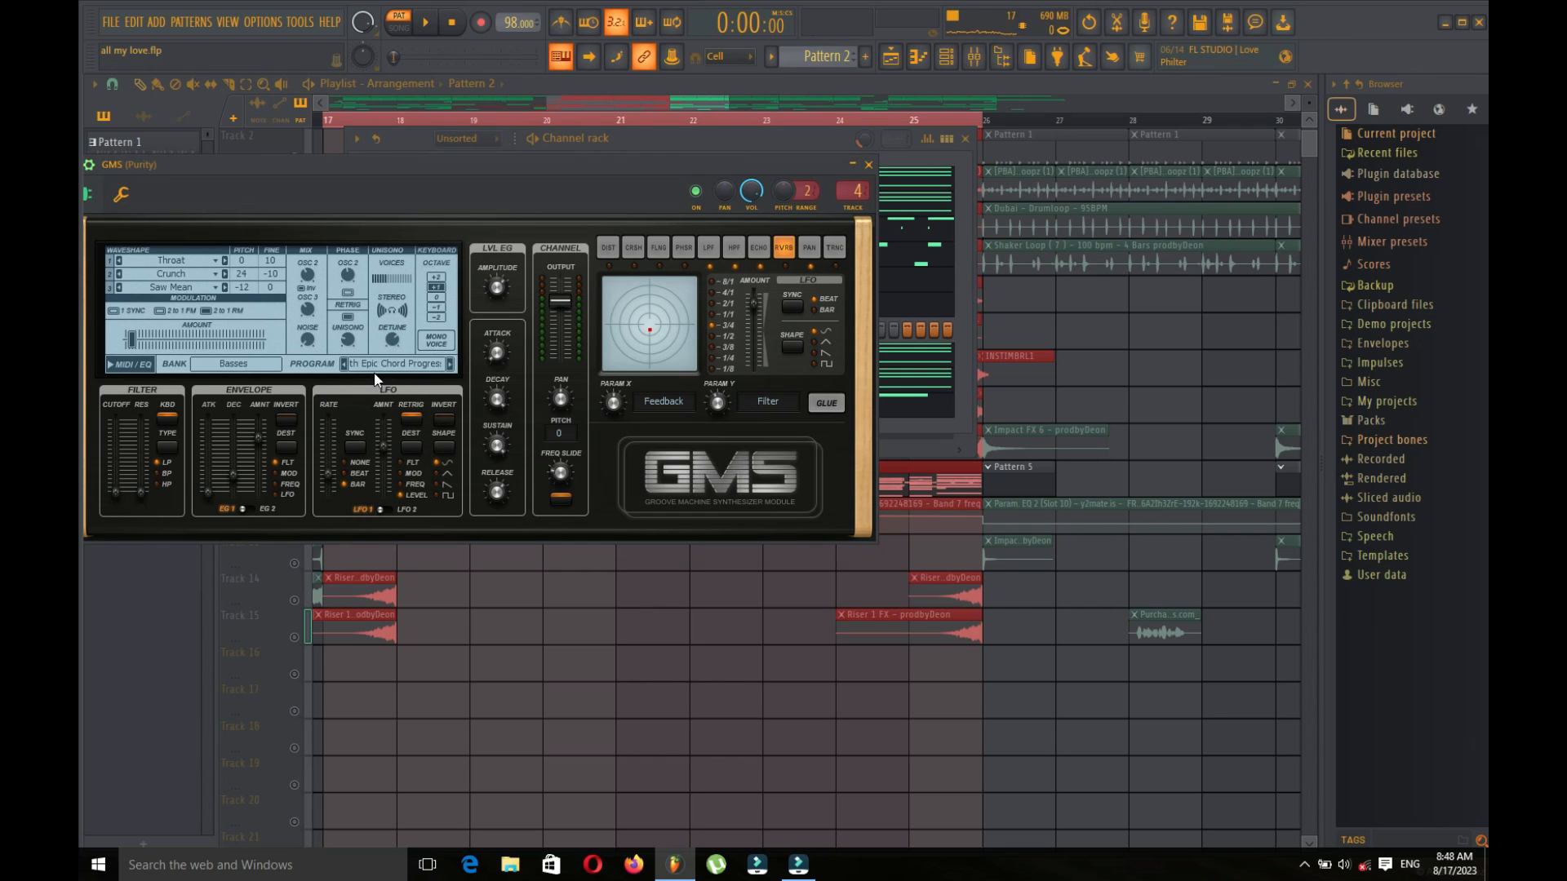
pyautogui.click(868, 165)
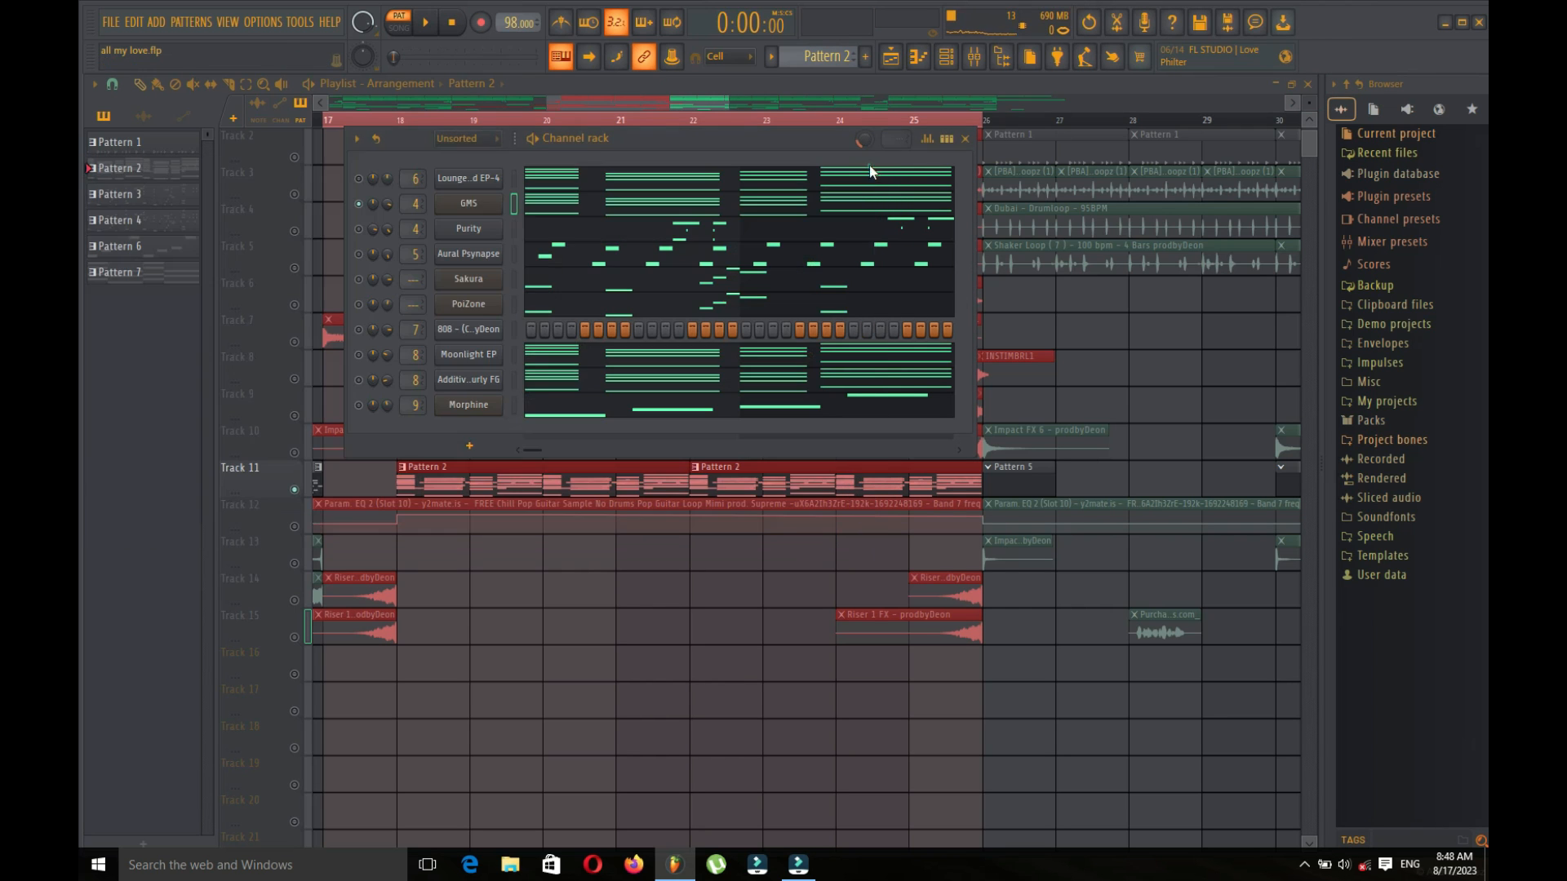
# Step: Inspect the Fruity parametric EQ 2, soft clipper, Stereo Shaper and ValhallaVintageVerb effects on the Purity mixer track
pyautogui.click(974, 57)
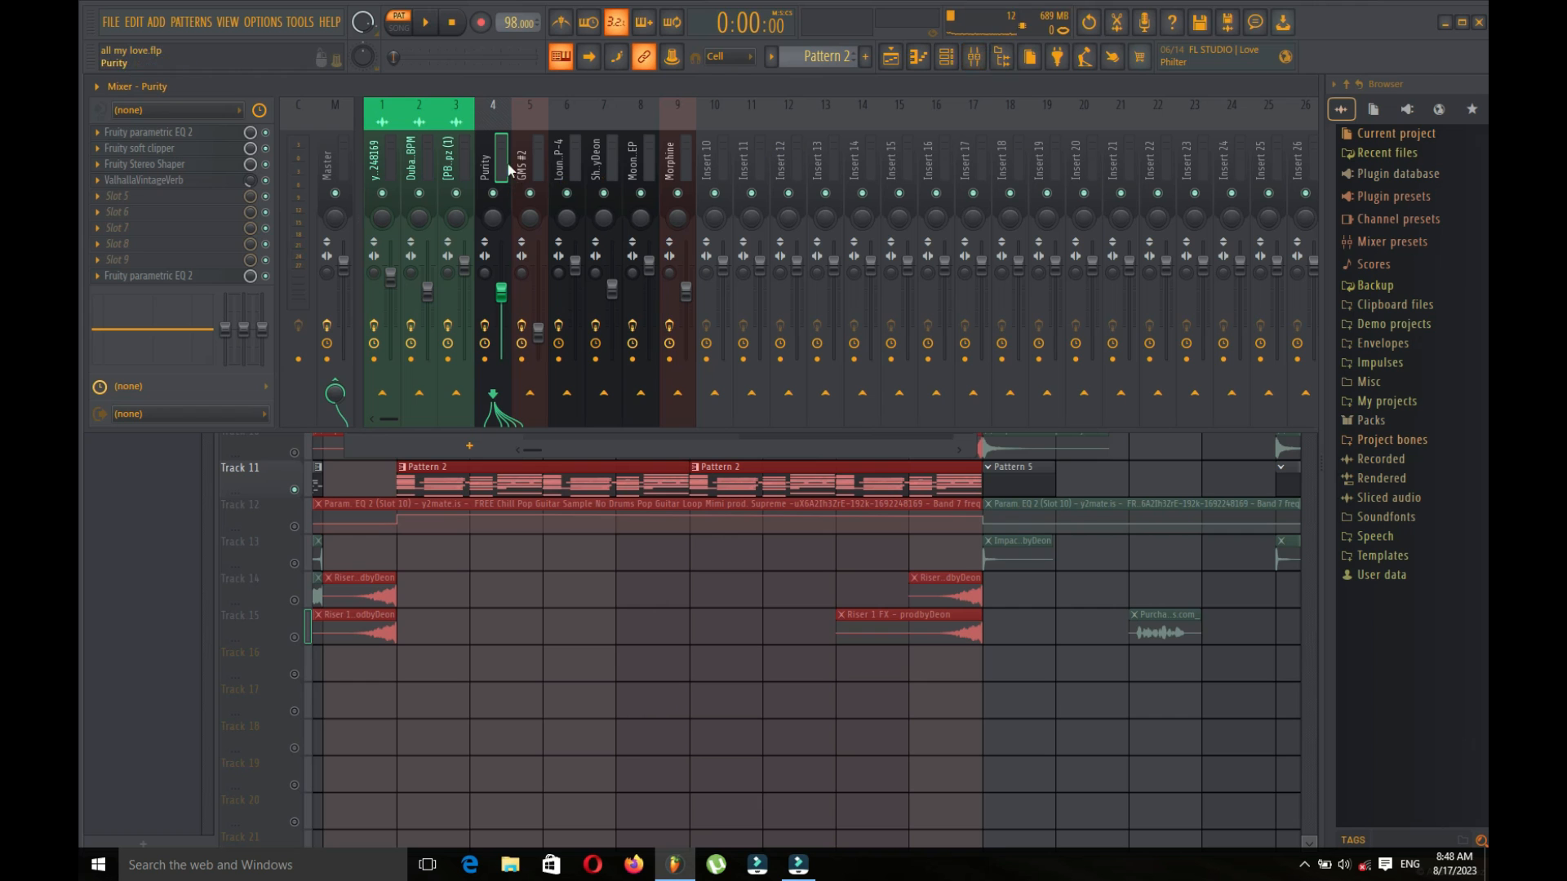
pyautogui.click(204, 133)
pyautogui.click(199, 133)
pyautogui.click(185, 148)
pyautogui.click(185, 146)
pyautogui.click(188, 170)
pyautogui.click(185, 165)
pyautogui.click(181, 180)
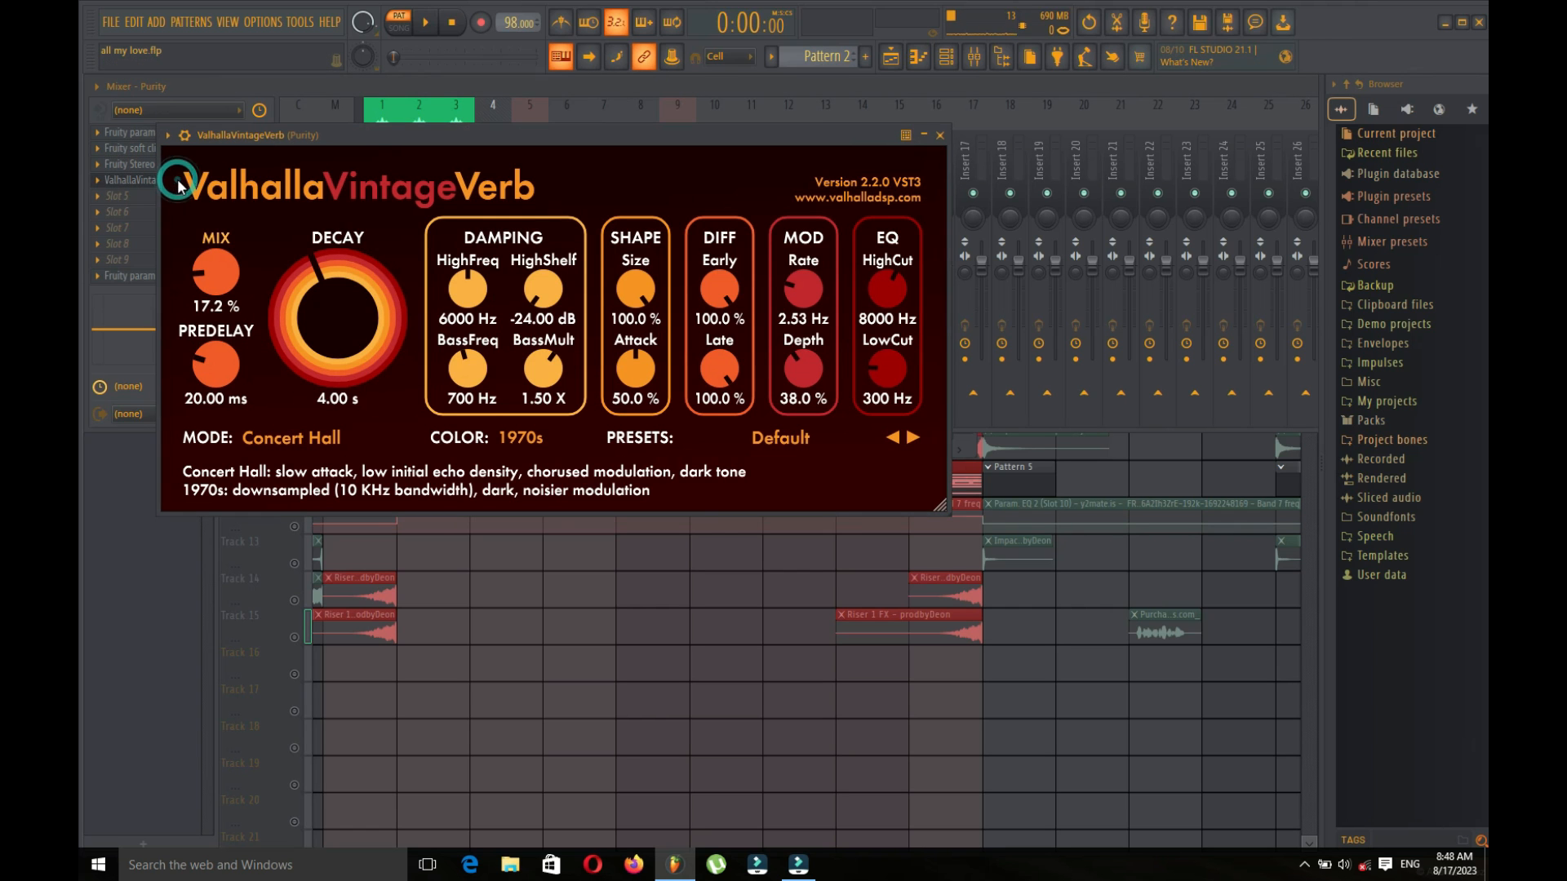
pyautogui.click(151, 189)
# Step: Solo the Aural Psynapse channel and play Pattern 2 while examining its notes in the piano roll
pyautogui.click(946, 57)
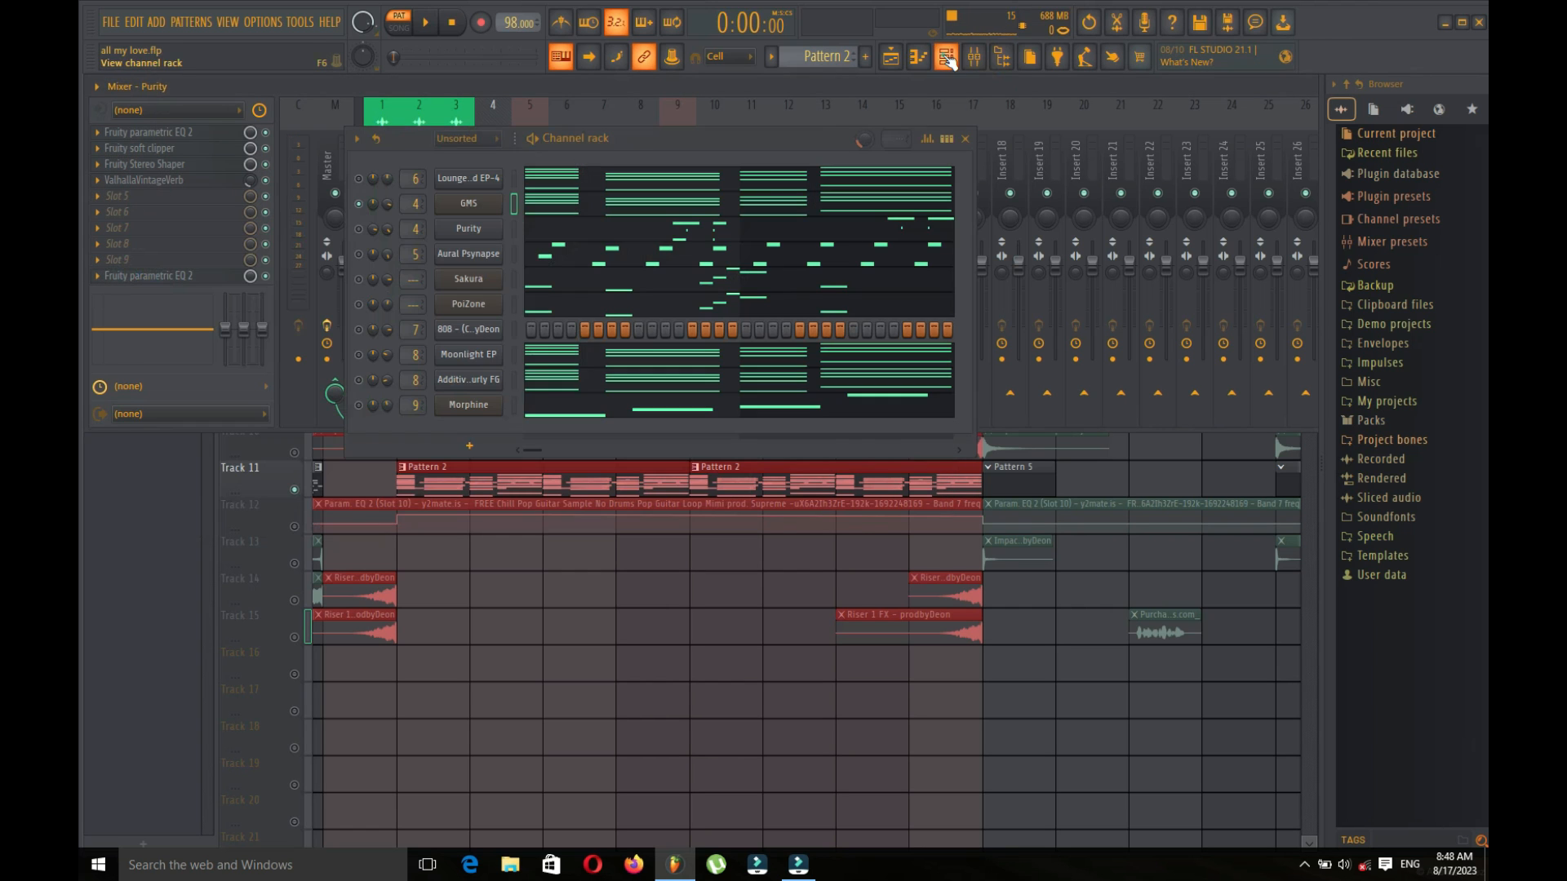
pyautogui.click(360, 230)
pyautogui.rightClick(366, 260)
pyautogui.click(393, 264)
pyautogui.click(429, 24)
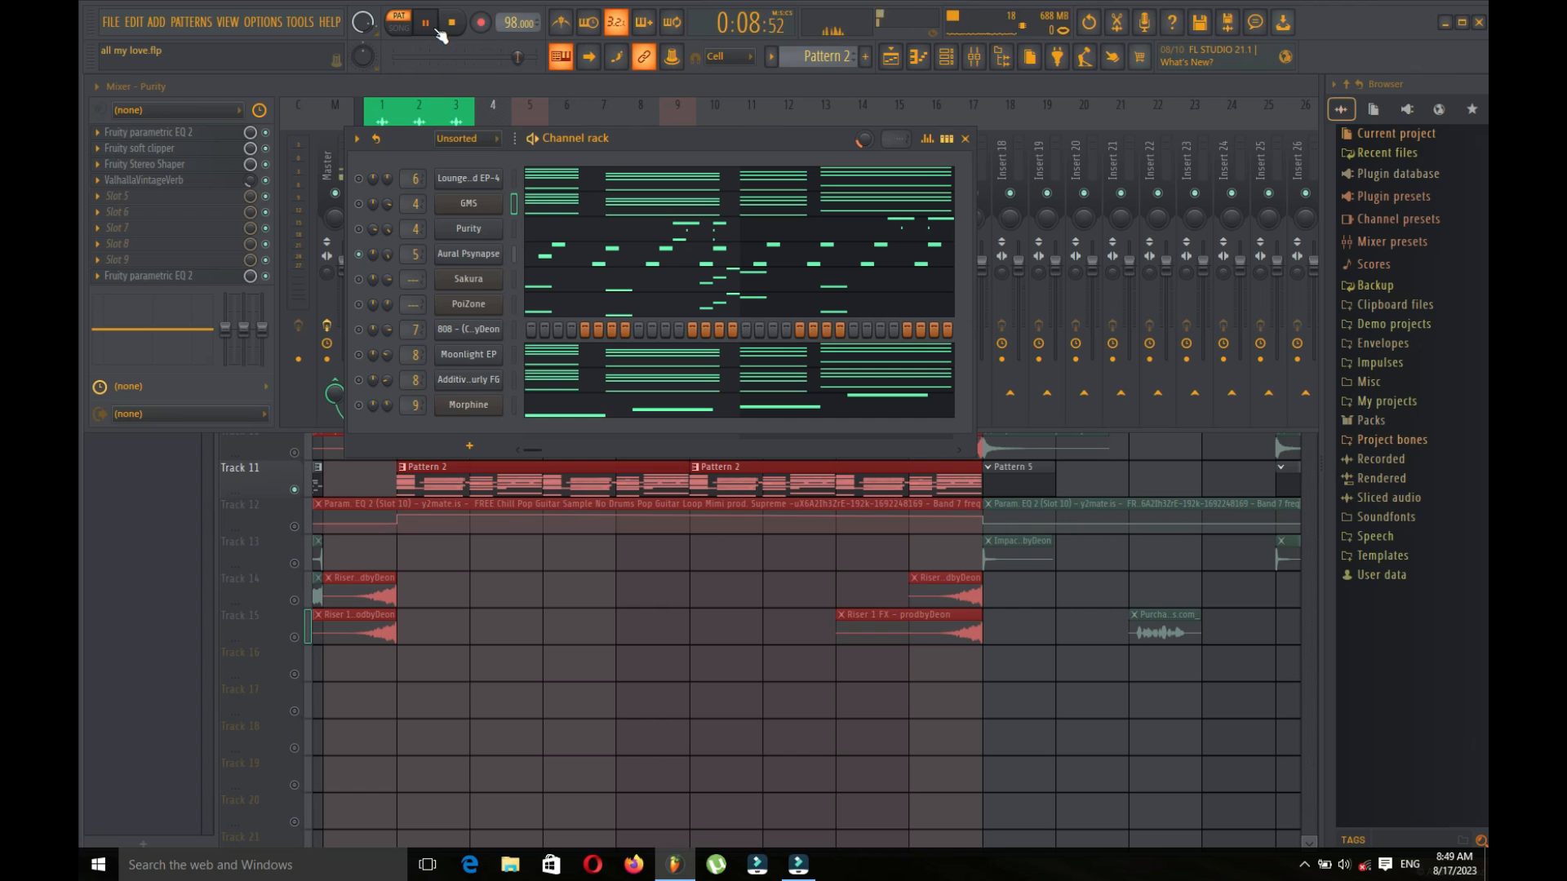
pyautogui.click(779, 260)
# Step: Stop playback and check the preset and settings of the Aural Psynapse instrument
pyautogui.press('space')
pyautogui.press('Escape')
pyautogui.click(497, 259)
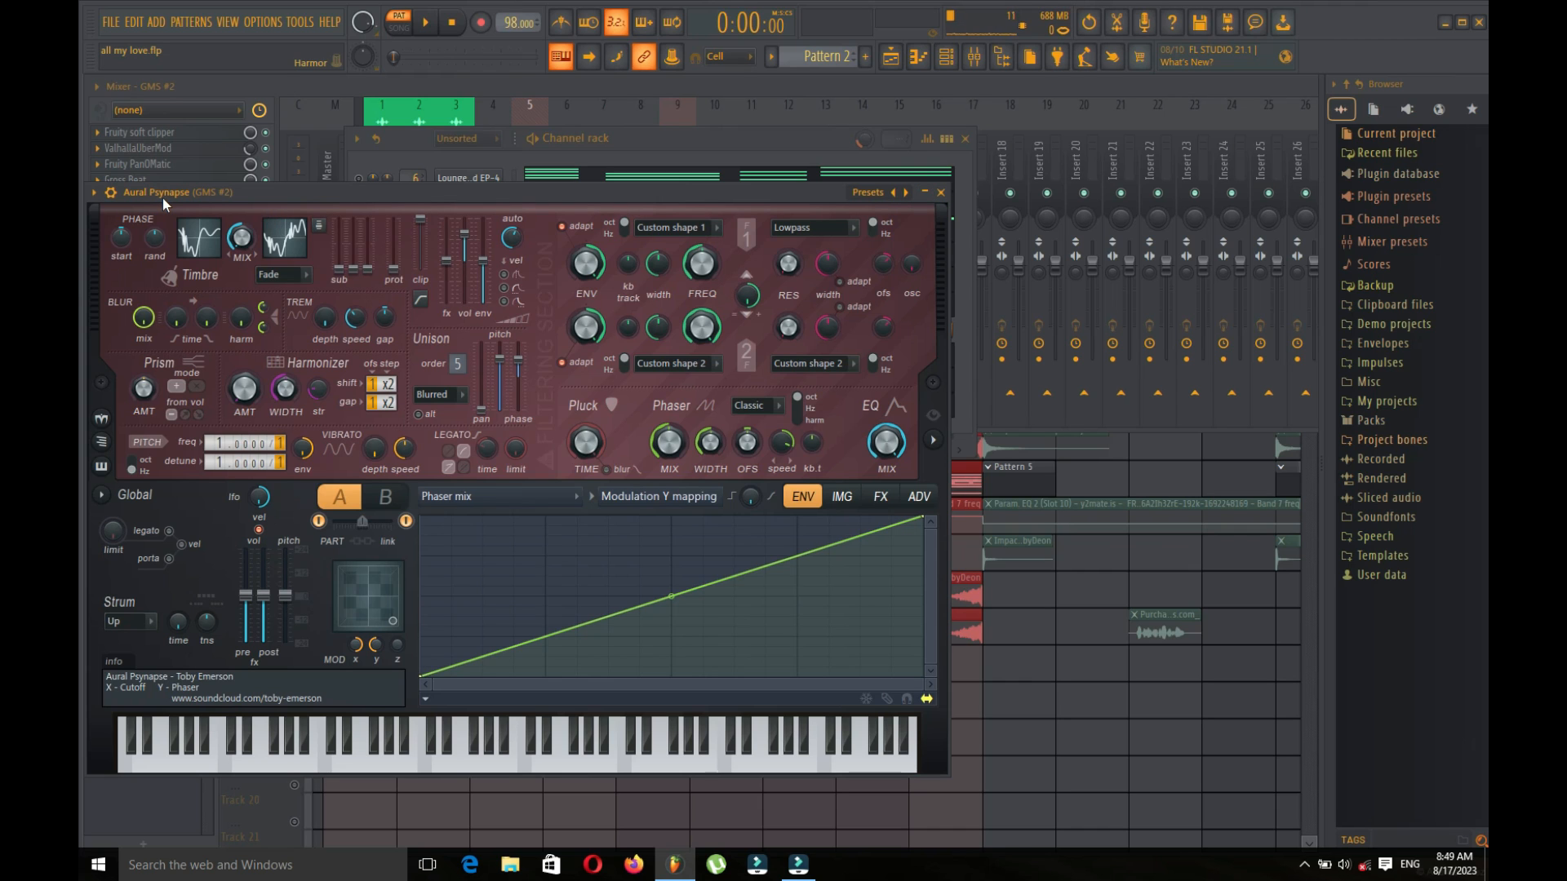
pyautogui.click(941, 194)
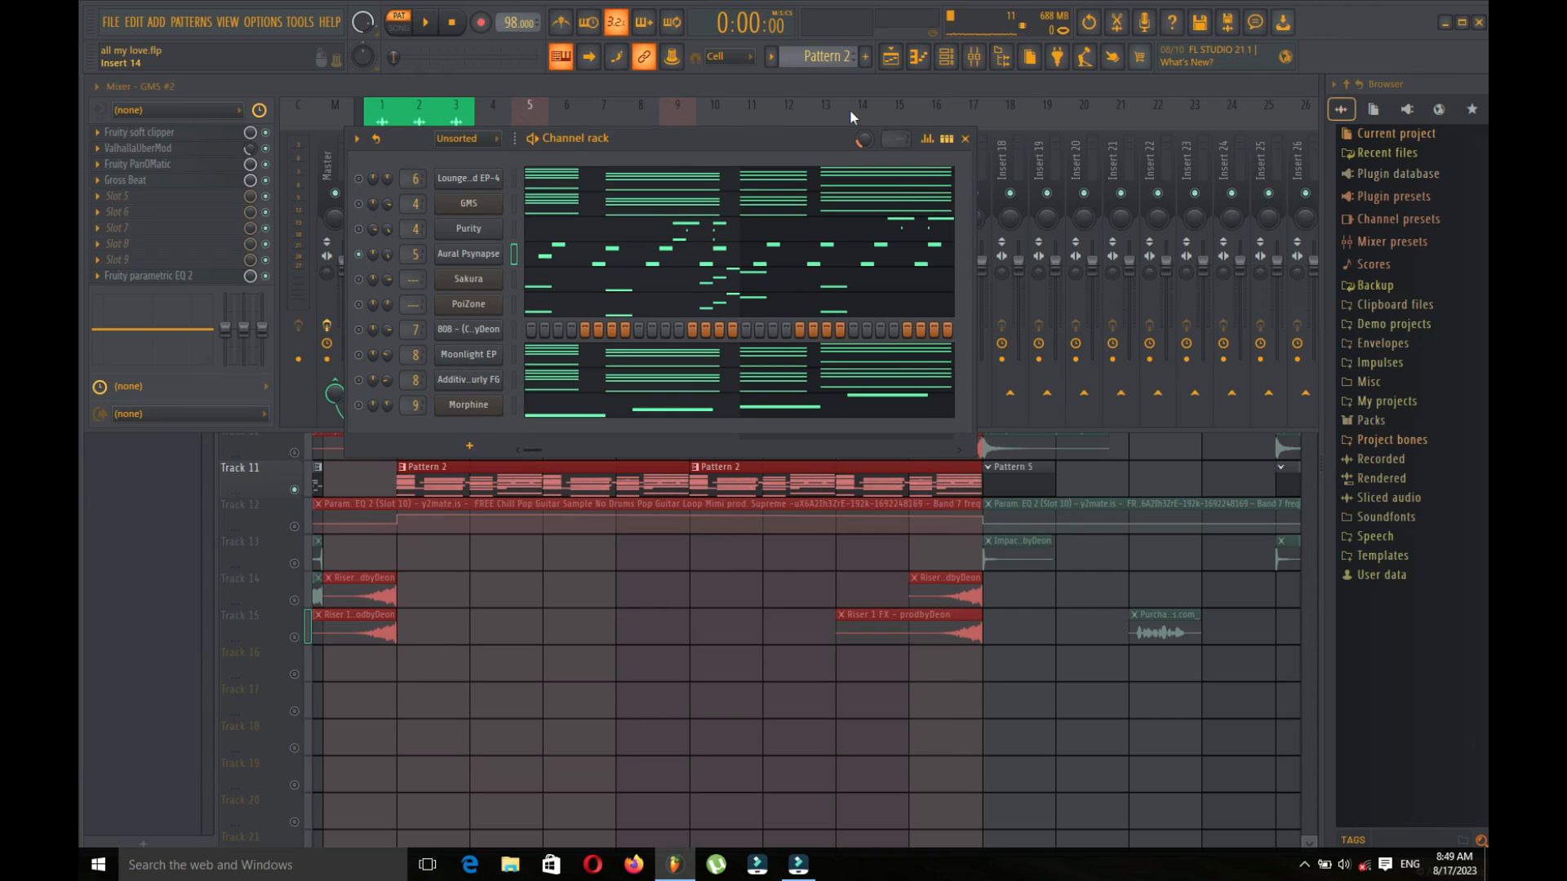
# Step: Inspect the ValhallaUberMod, Fruity PanOMatic, Gross Beat and Fruity parametric EQ 2 effects on the GMS #2 mixer track
pyautogui.press('F6')
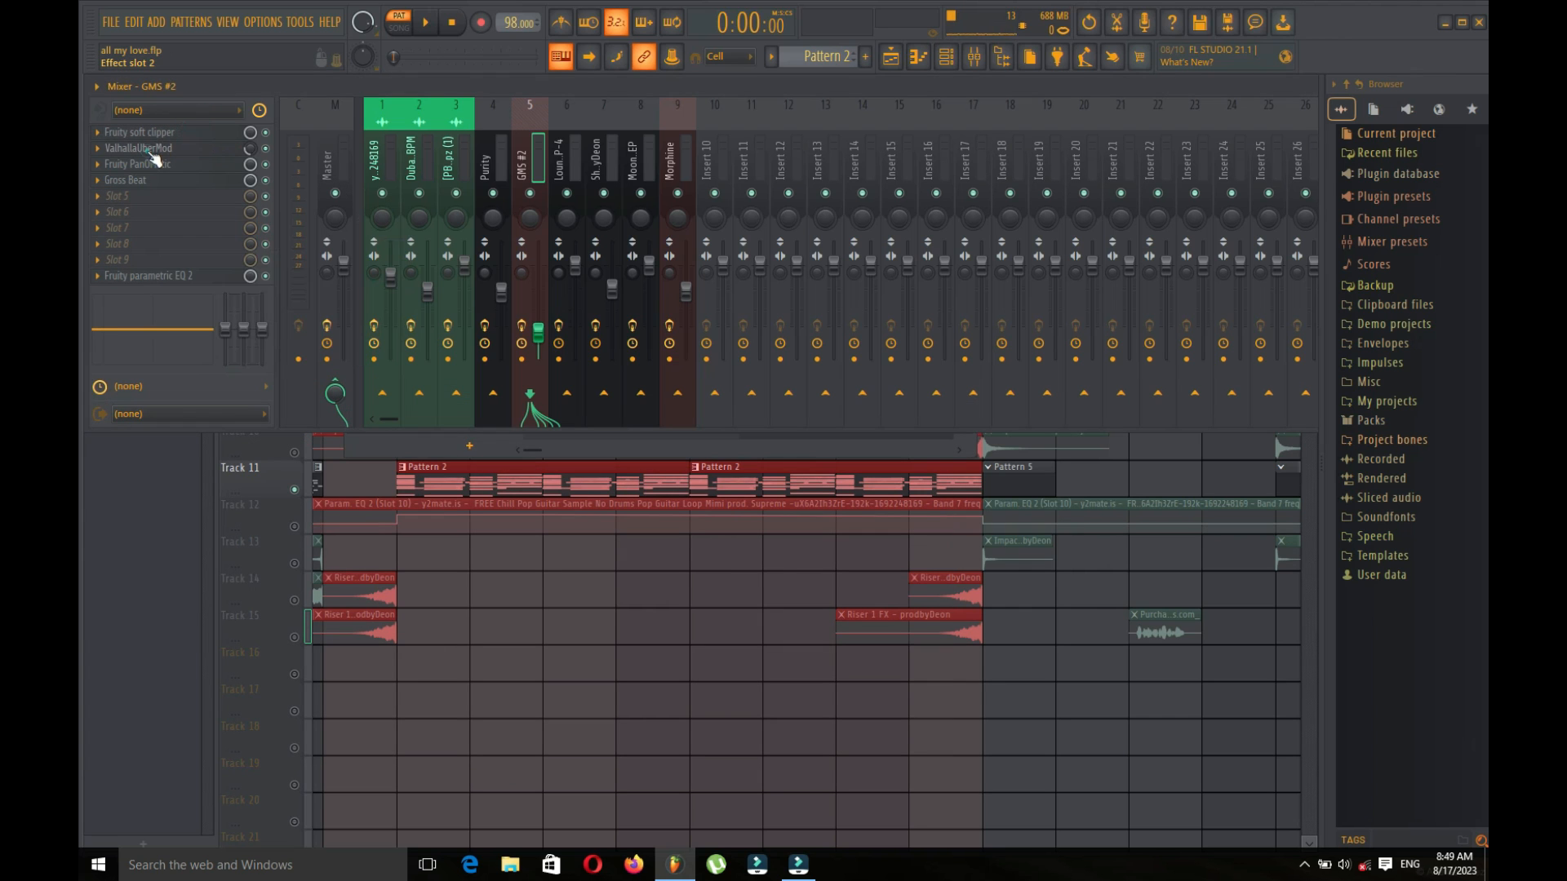
pyautogui.click(150, 153)
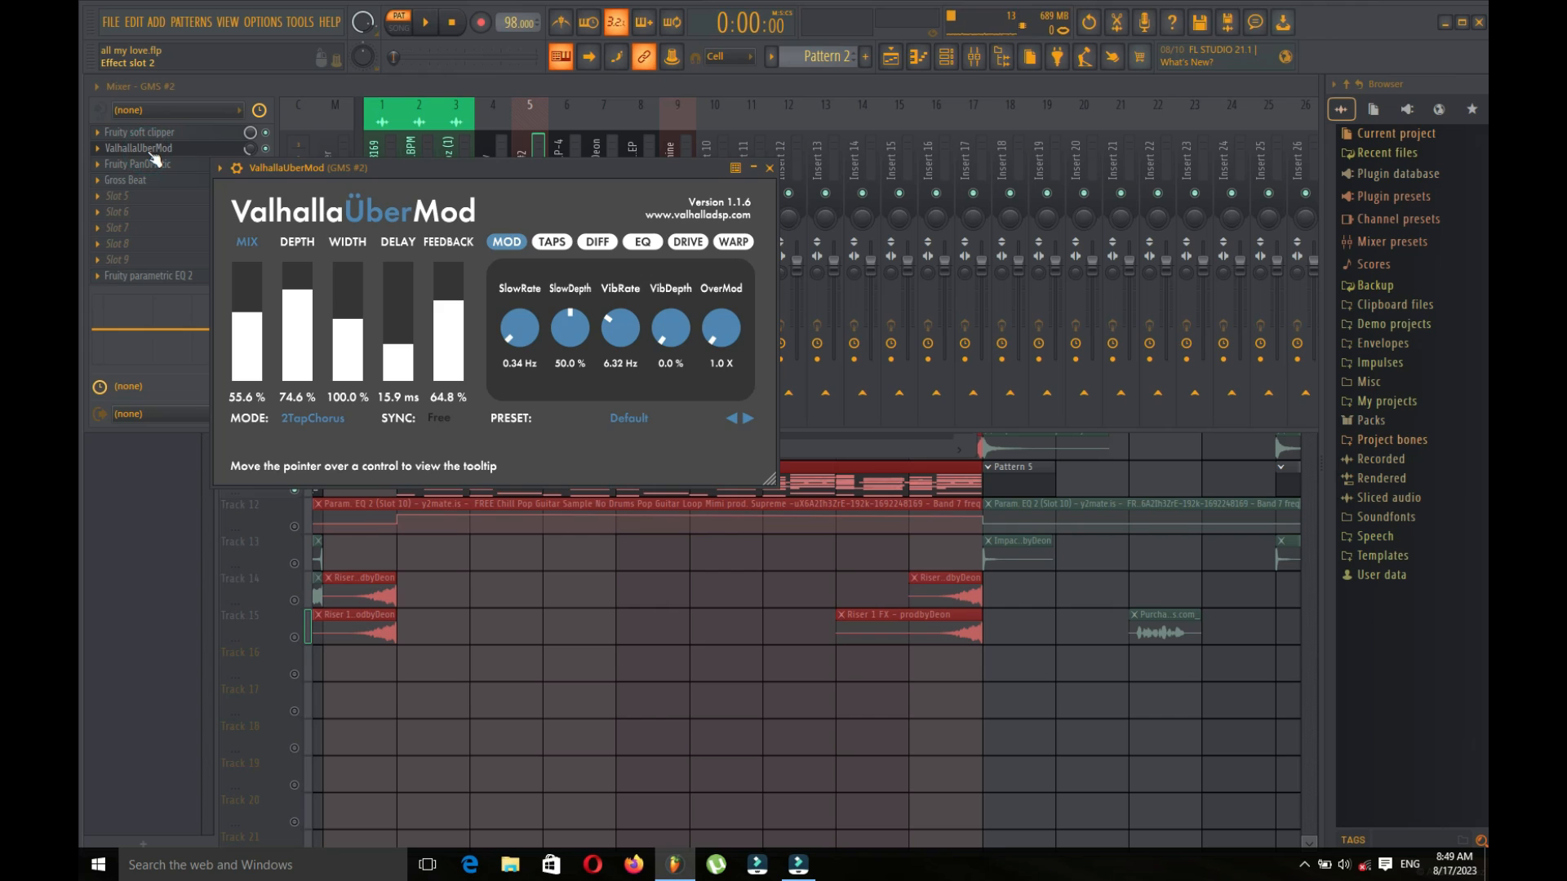
pyautogui.click(149, 150)
pyautogui.click(143, 166)
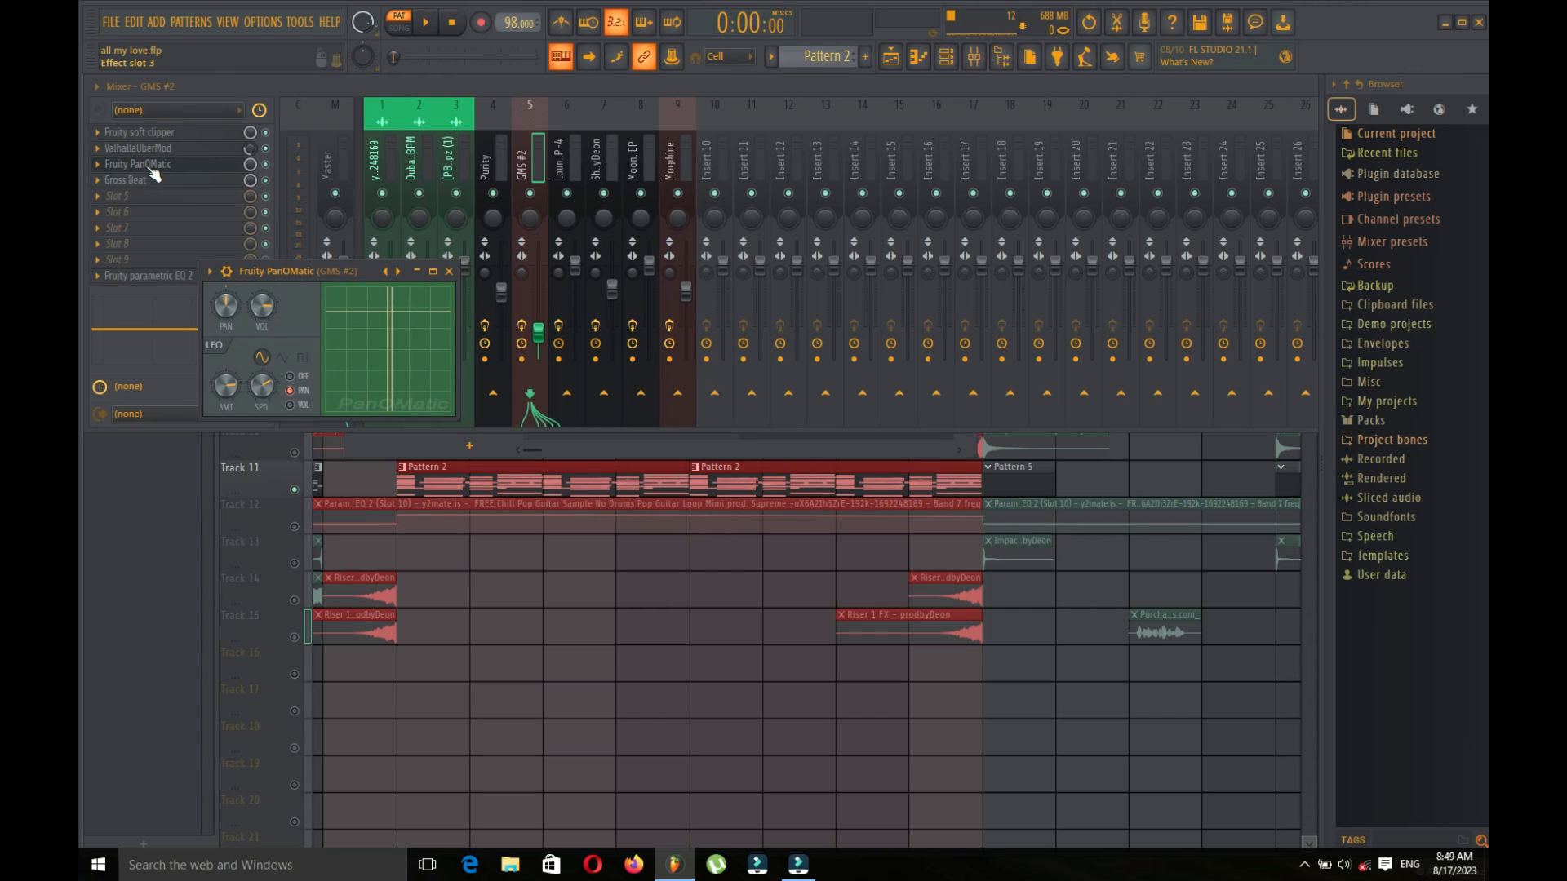
pyautogui.click(152, 166)
pyautogui.click(146, 180)
pyautogui.click(145, 180)
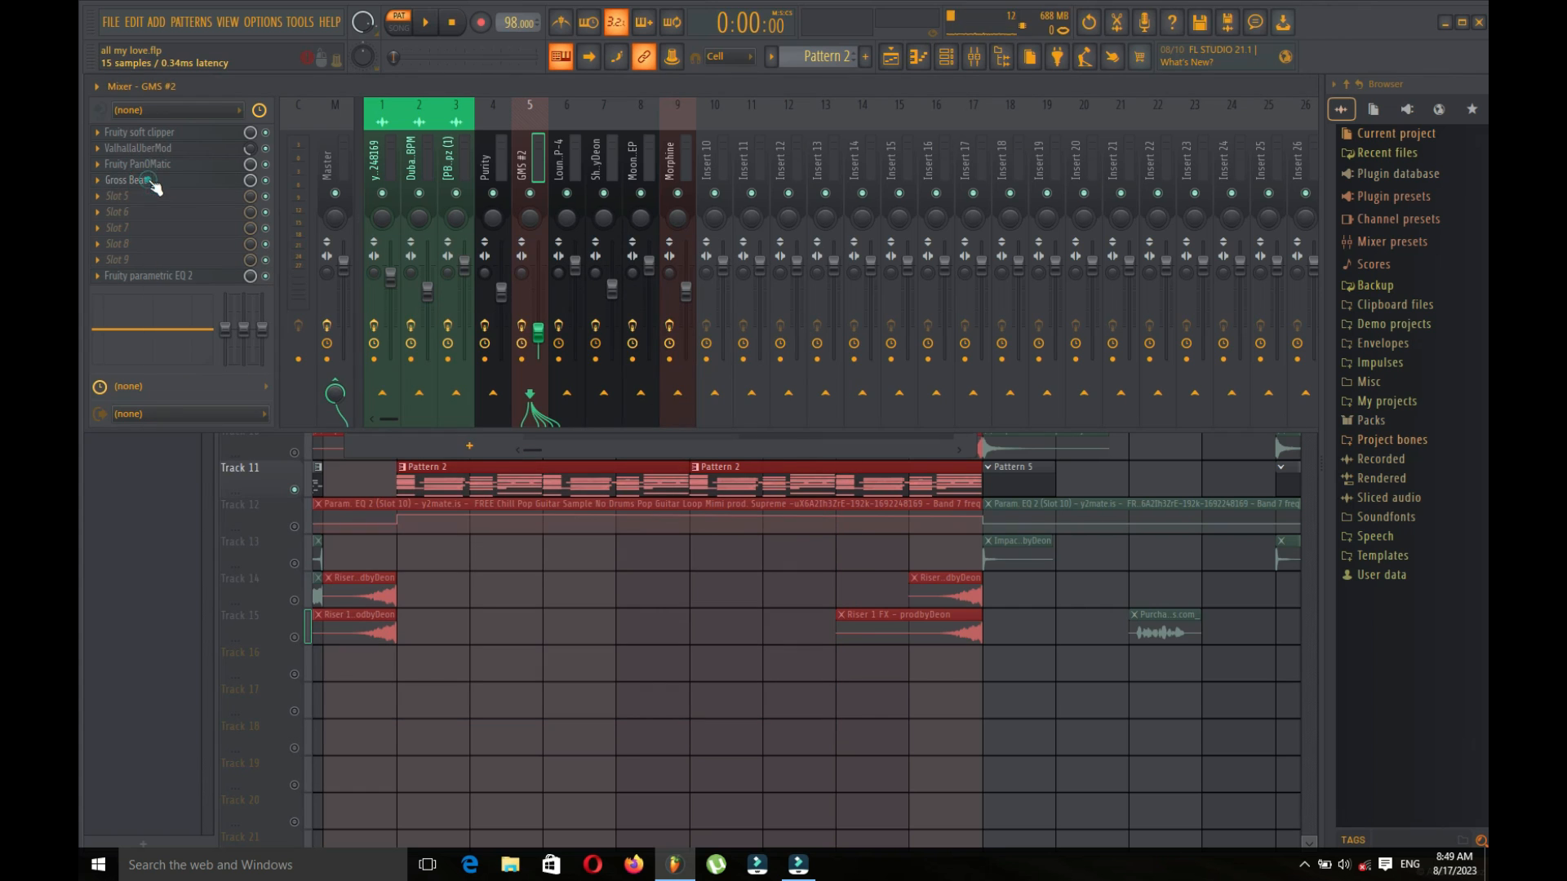
pyautogui.click(151, 278)
pyautogui.click(155, 279)
pyautogui.click(157, 279)
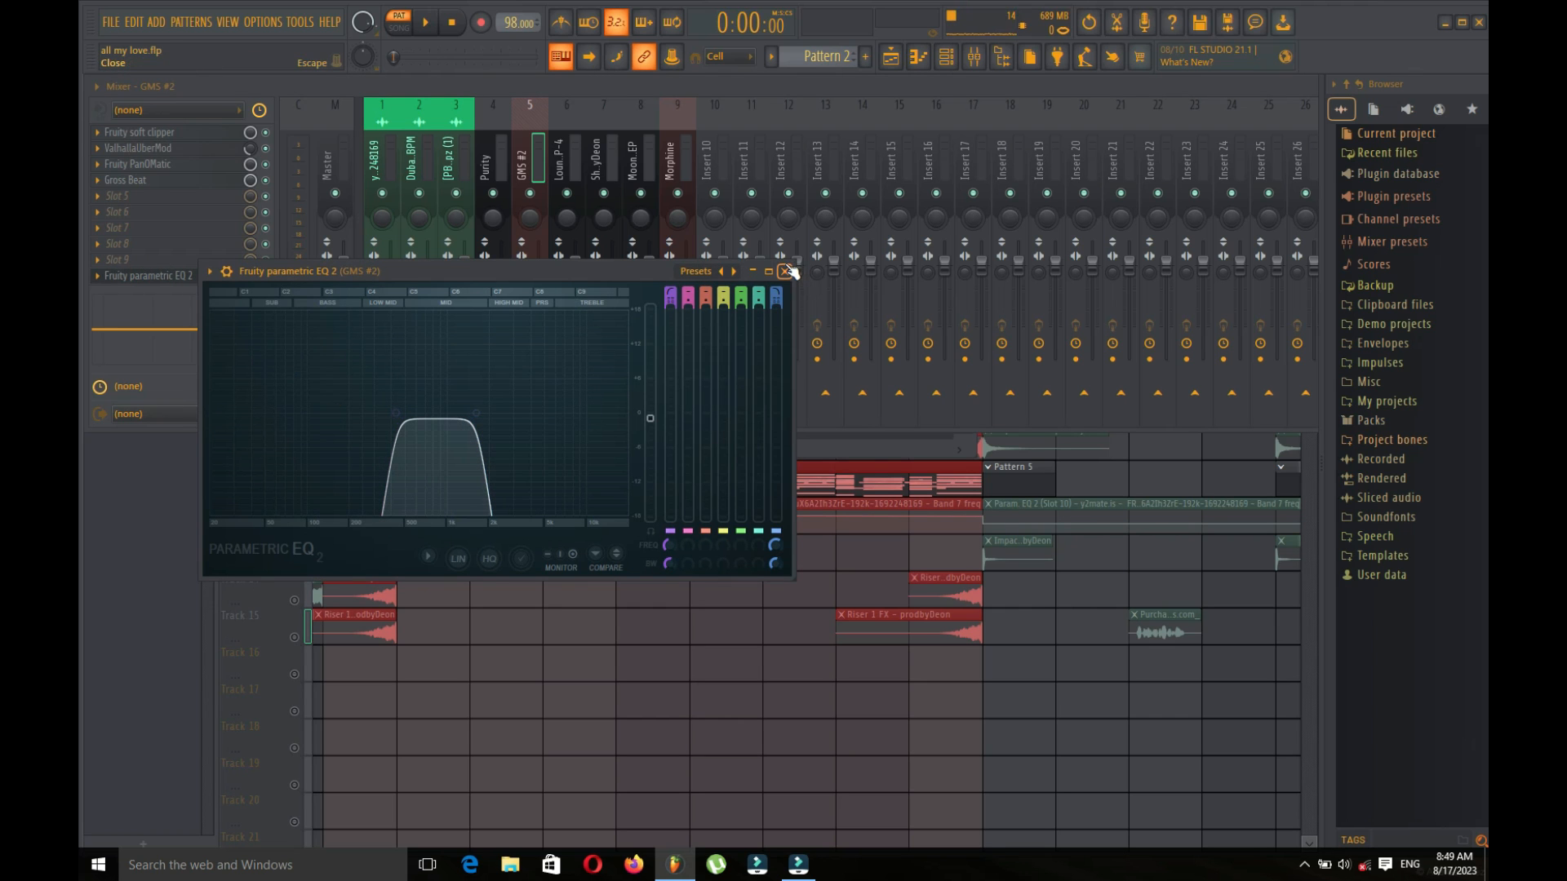
pyautogui.click(786, 271)
# Step: Audition the Sakura and PoiZone channels in Pattern 2 and check the preset loaded in the PoiZone synthesizer
pyautogui.click(946, 57)
pyautogui.rightClick(365, 291)
pyautogui.click(369, 290)
pyautogui.click(360, 303)
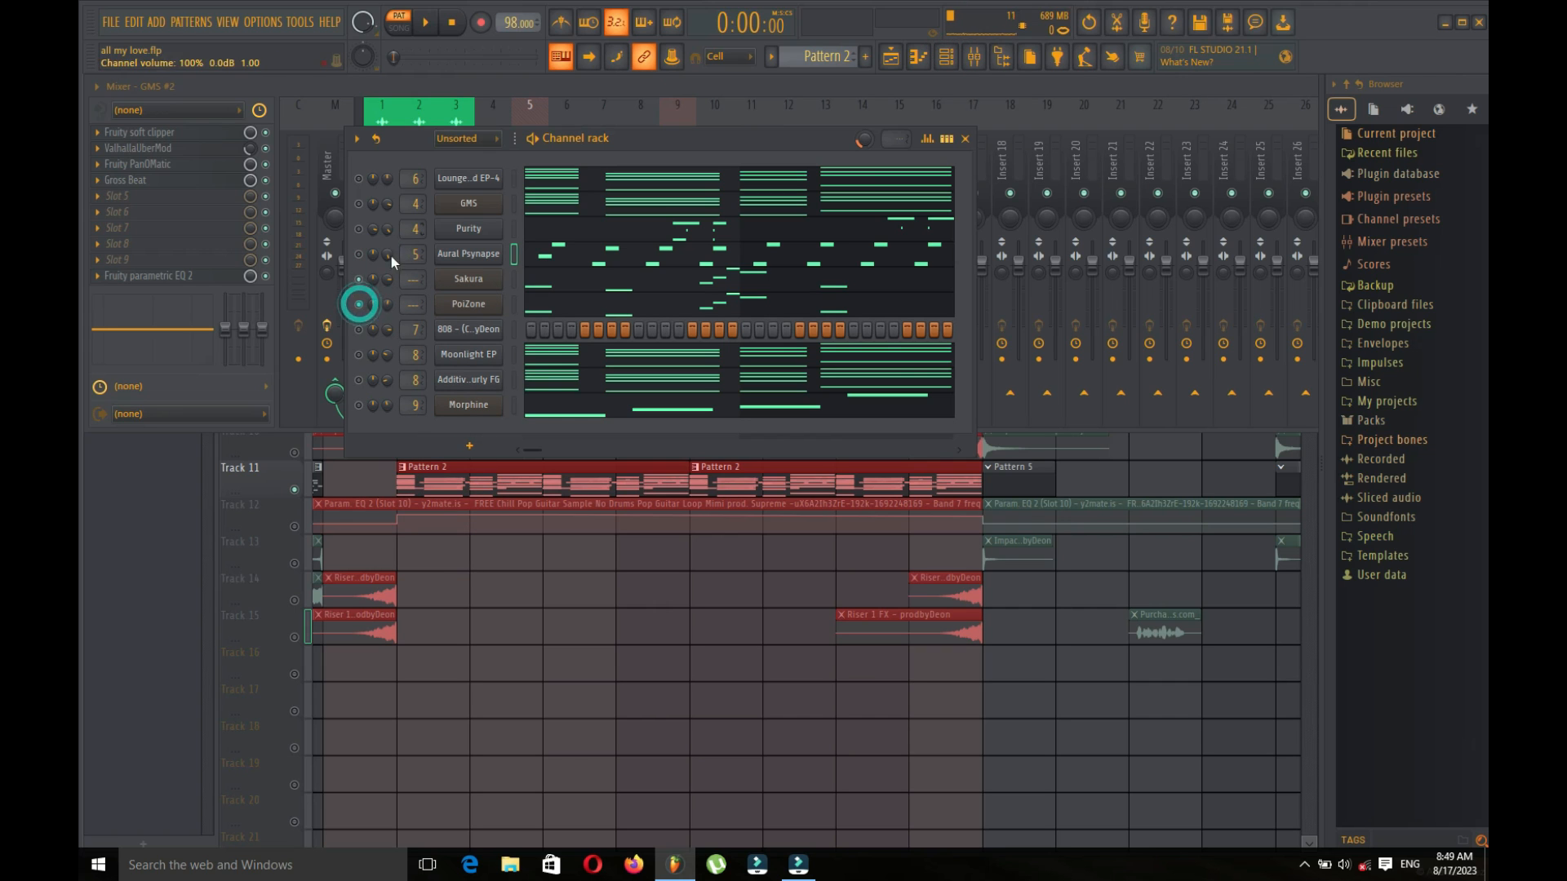
pyautogui.press('space')
pyautogui.press('space')
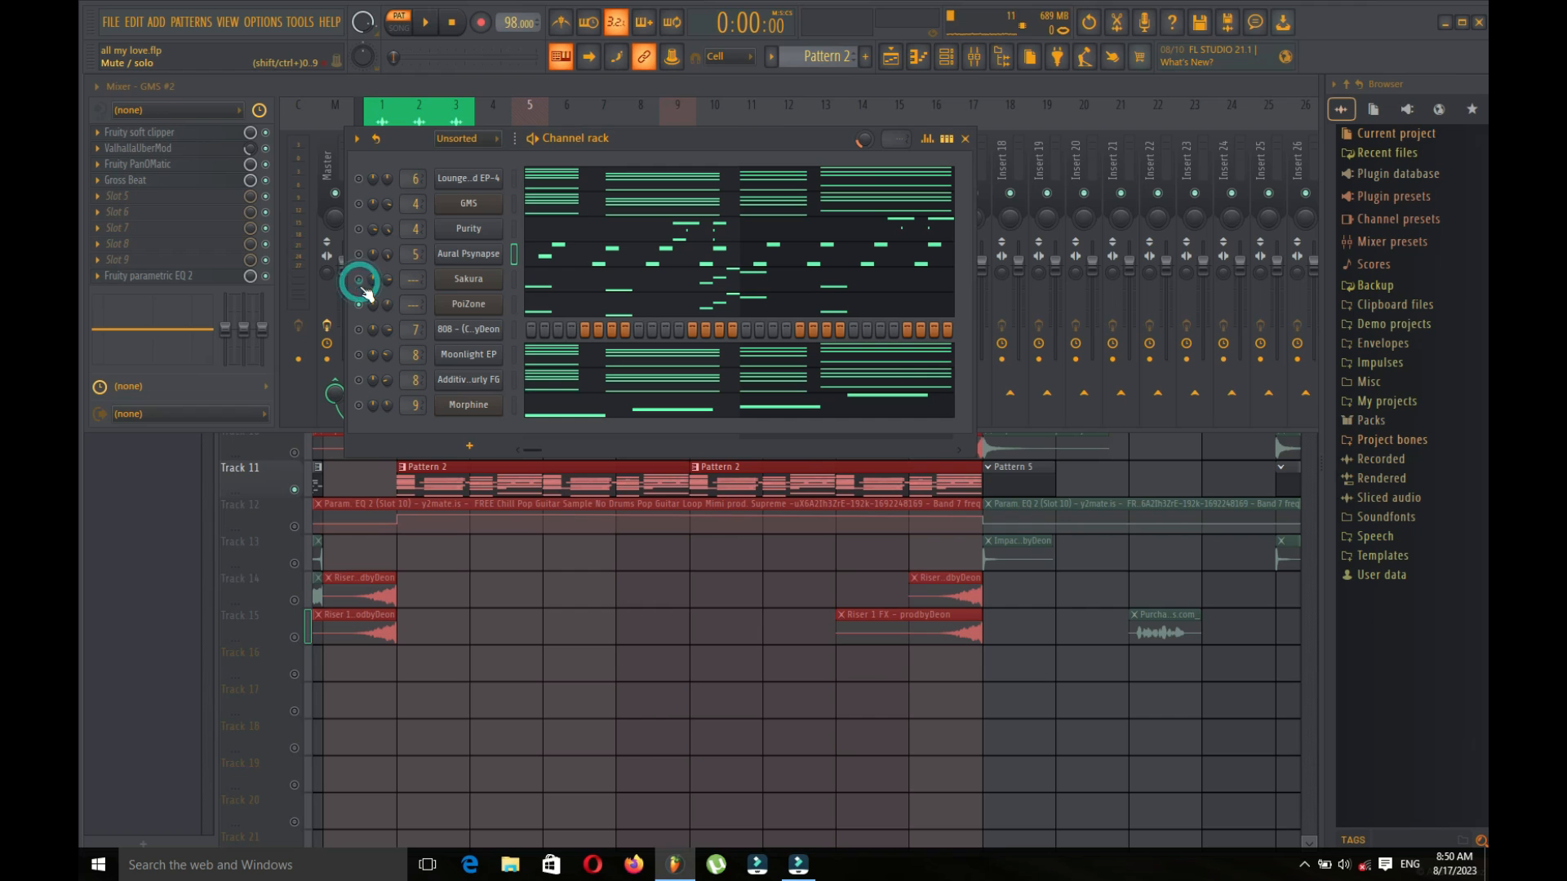
pyautogui.click(484, 305)
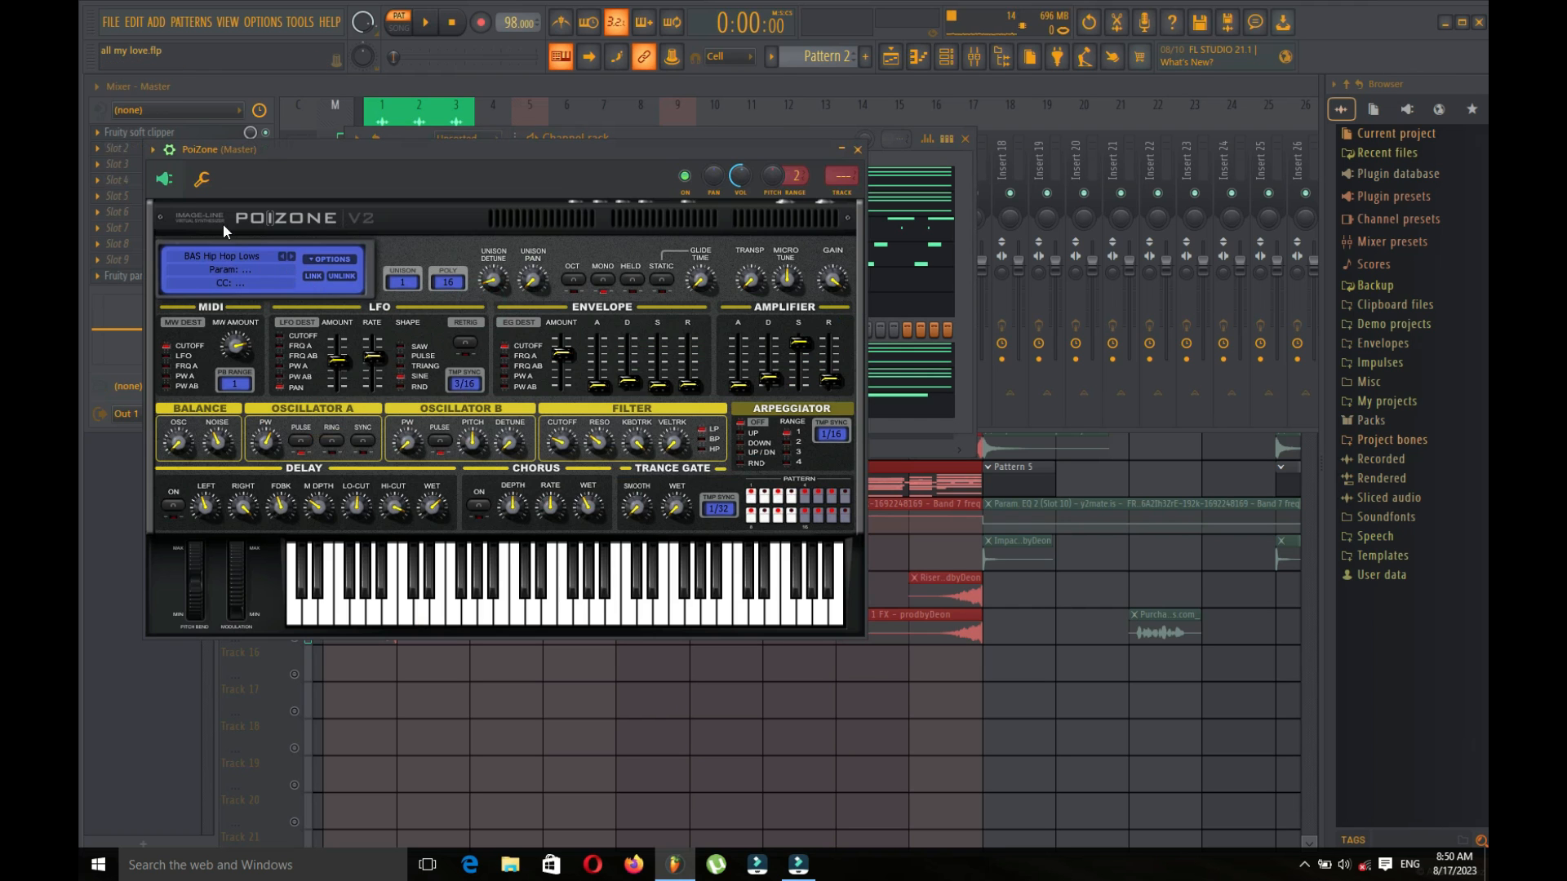
pyautogui.click(856, 150)
# Step: Solo the Moonlight EP channel, play a short part of Pattern 2, and view the instrument's settings
pyautogui.click(364, 356)
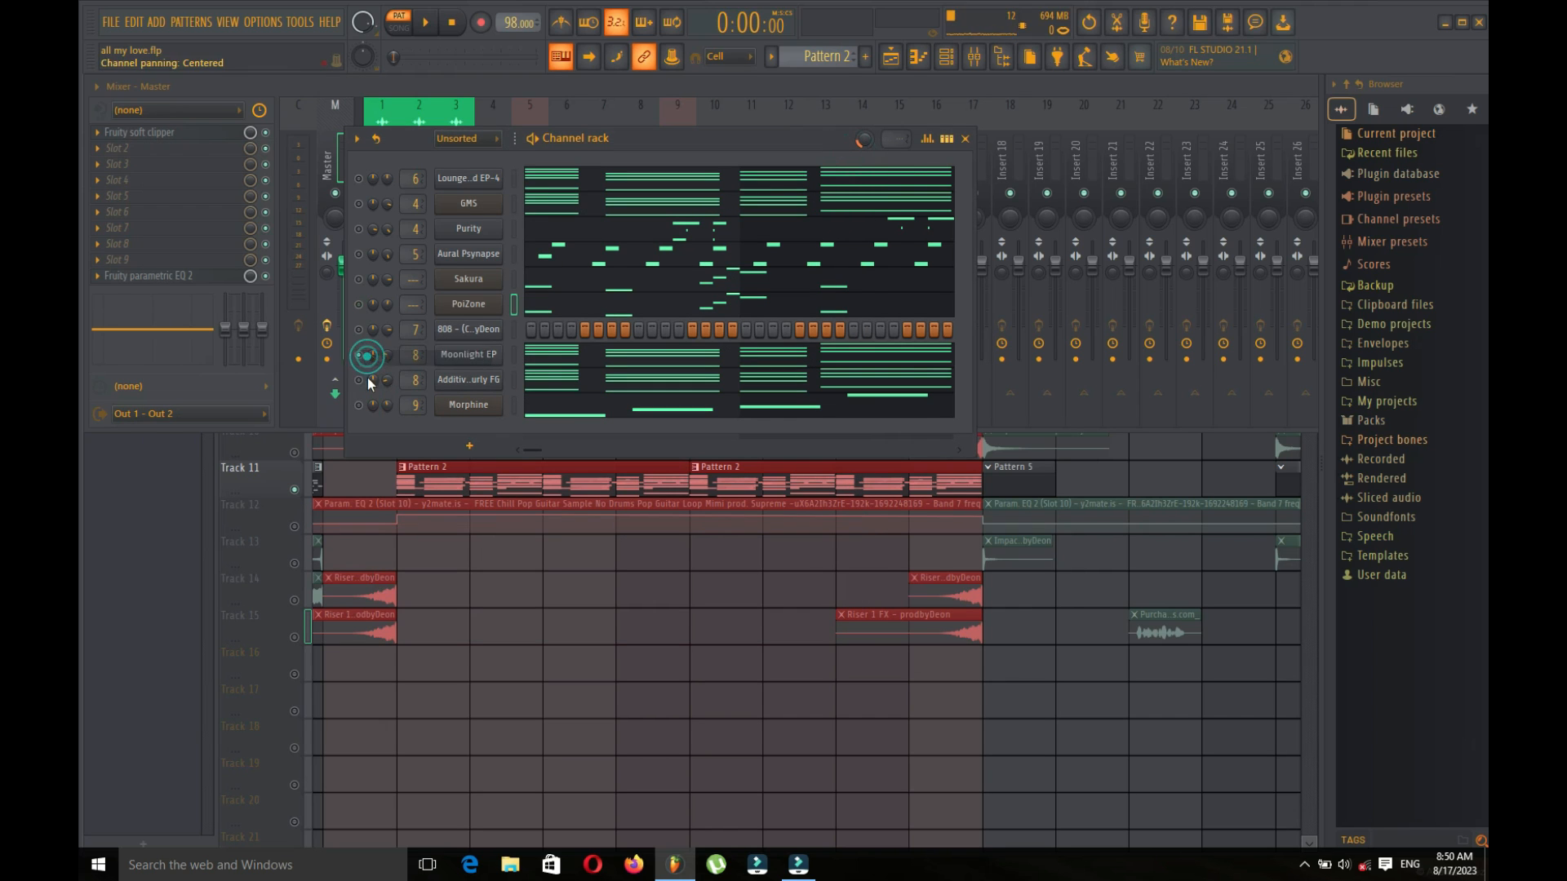
pyautogui.click(425, 22)
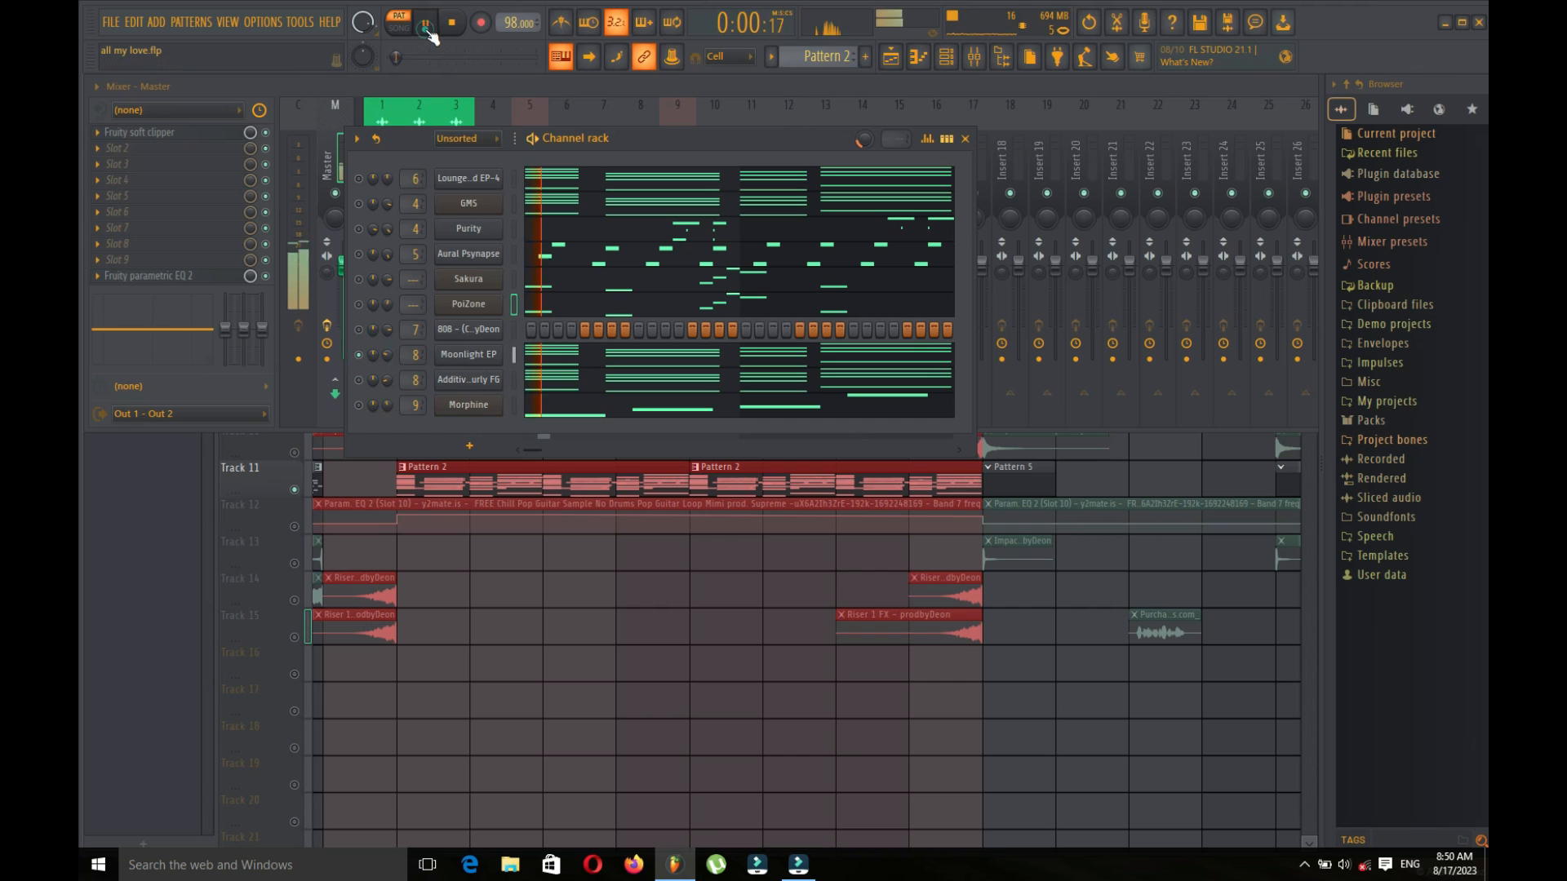
pyautogui.click(456, 24)
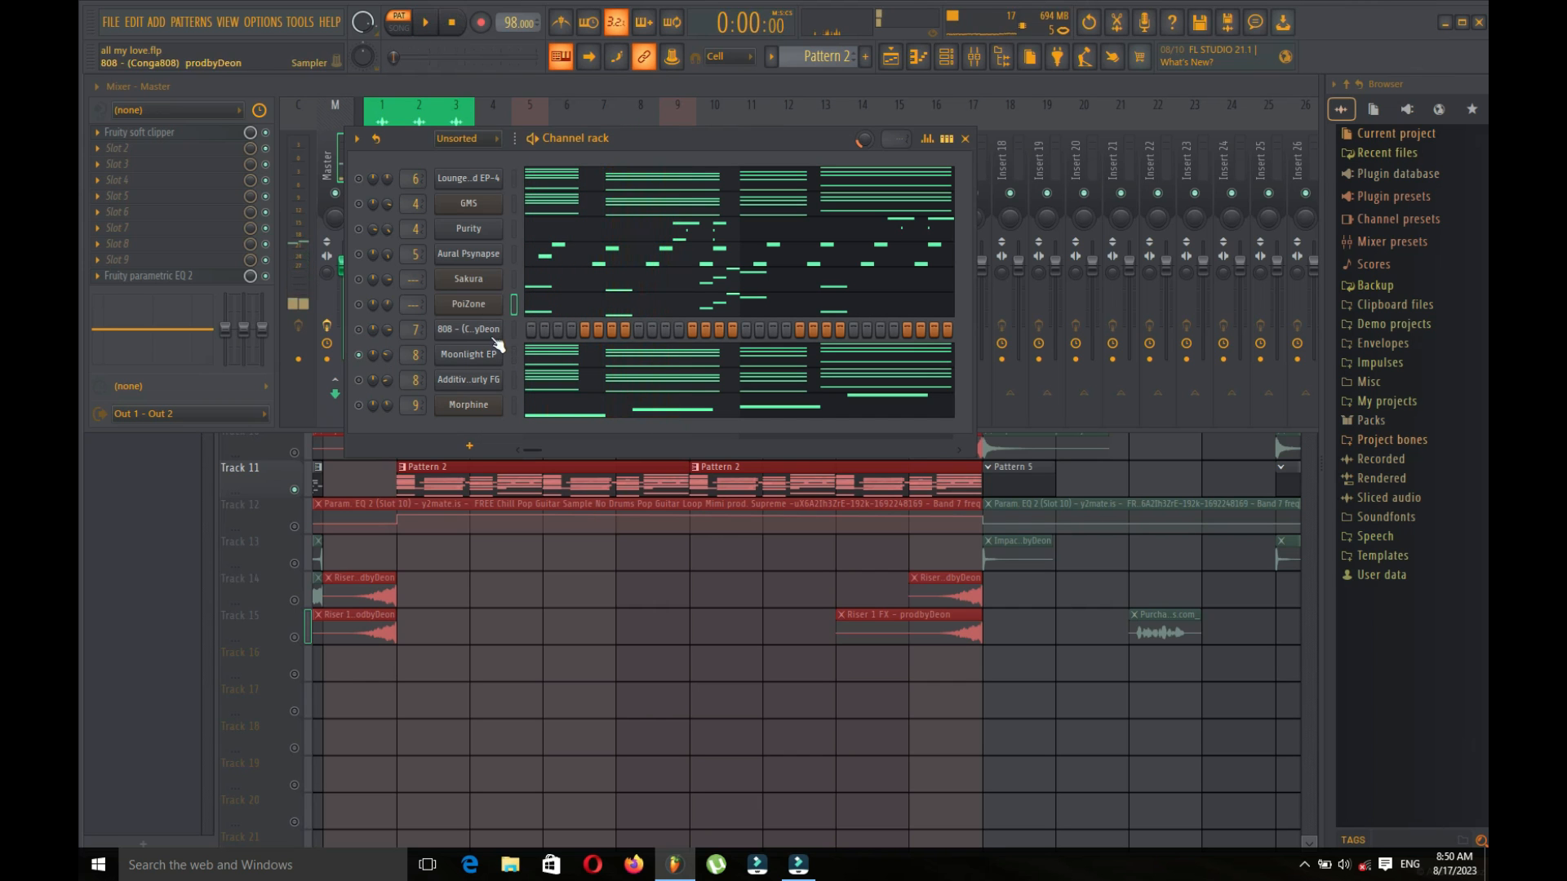
pyautogui.click(486, 359)
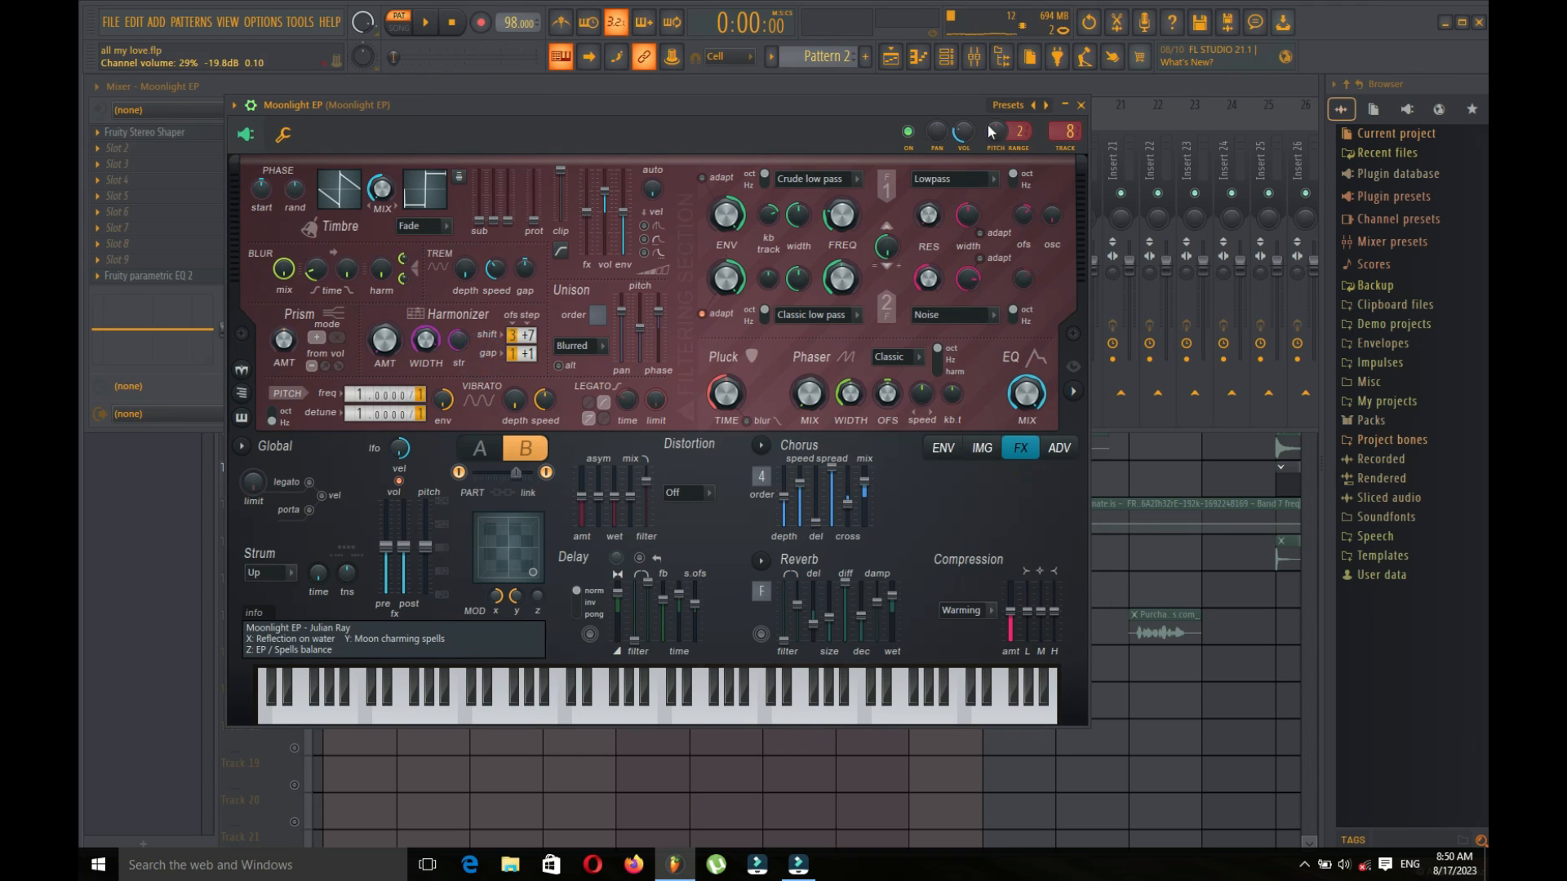
pyautogui.click(1079, 106)
# Step: Solo the Additive Wurly FG channel, play Pattern 2, and view the Harmless instrument's settings
pyautogui.rightClick(356, 380)
pyautogui.click(366, 387)
pyautogui.click(425, 22)
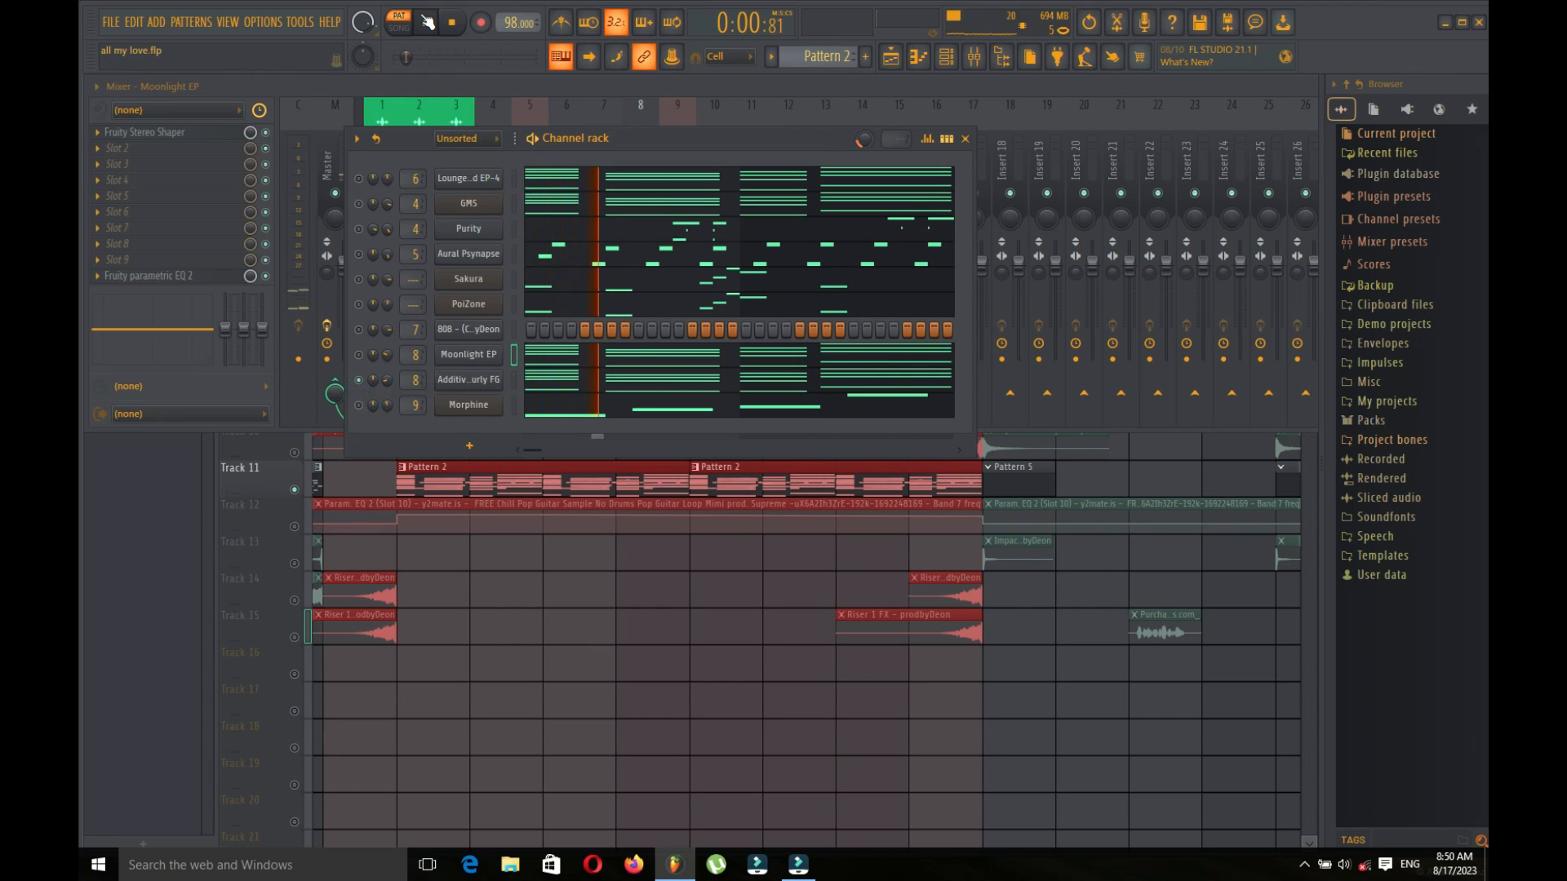
pyautogui.click(468, 379)
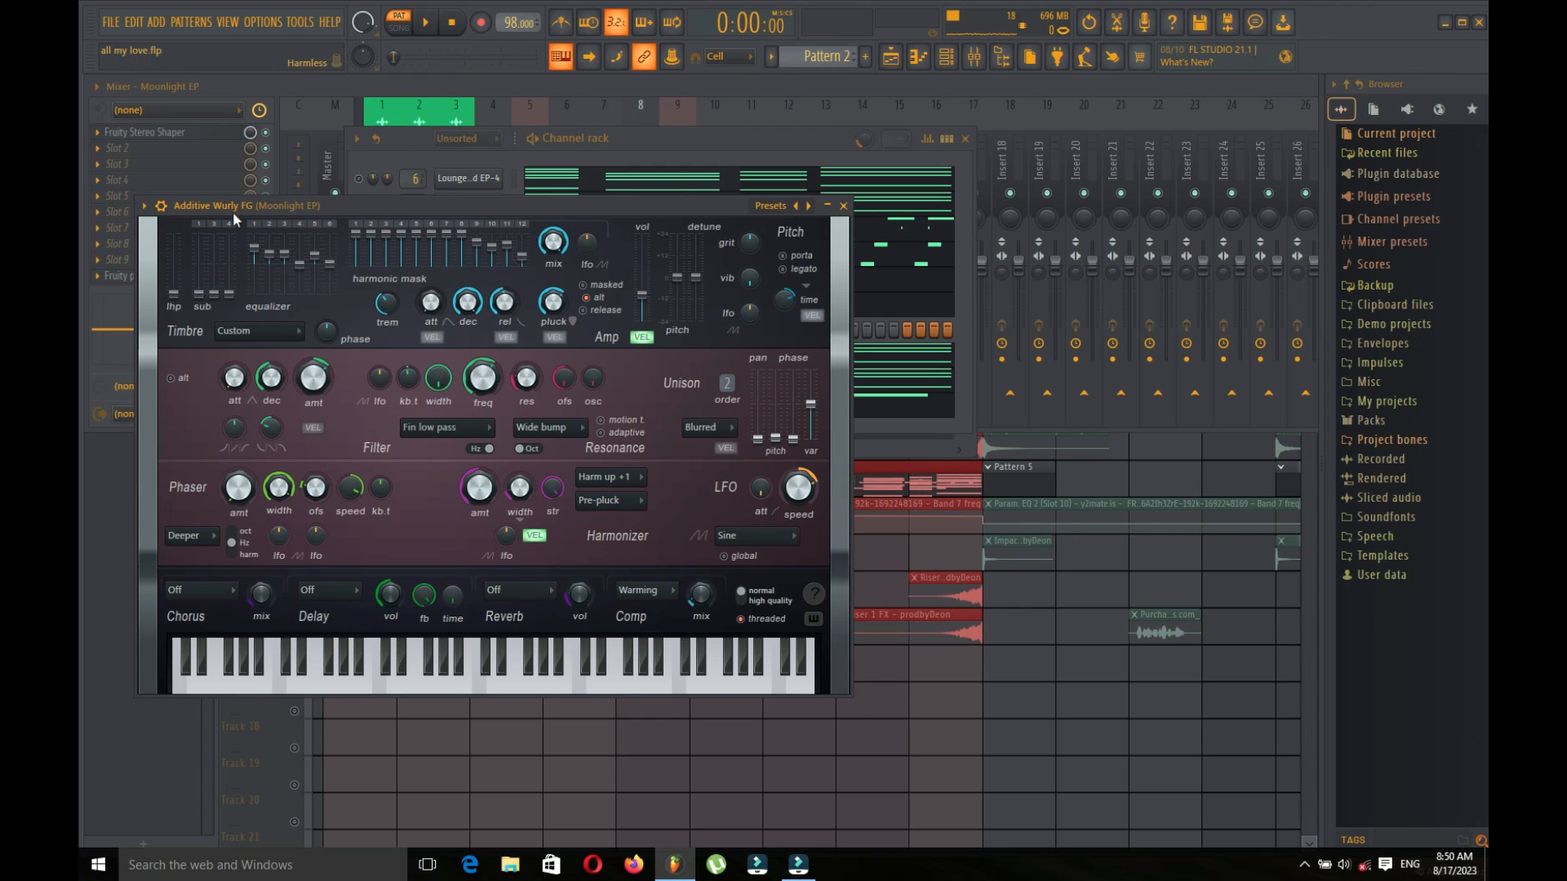
pyautogui.click(843, 206)
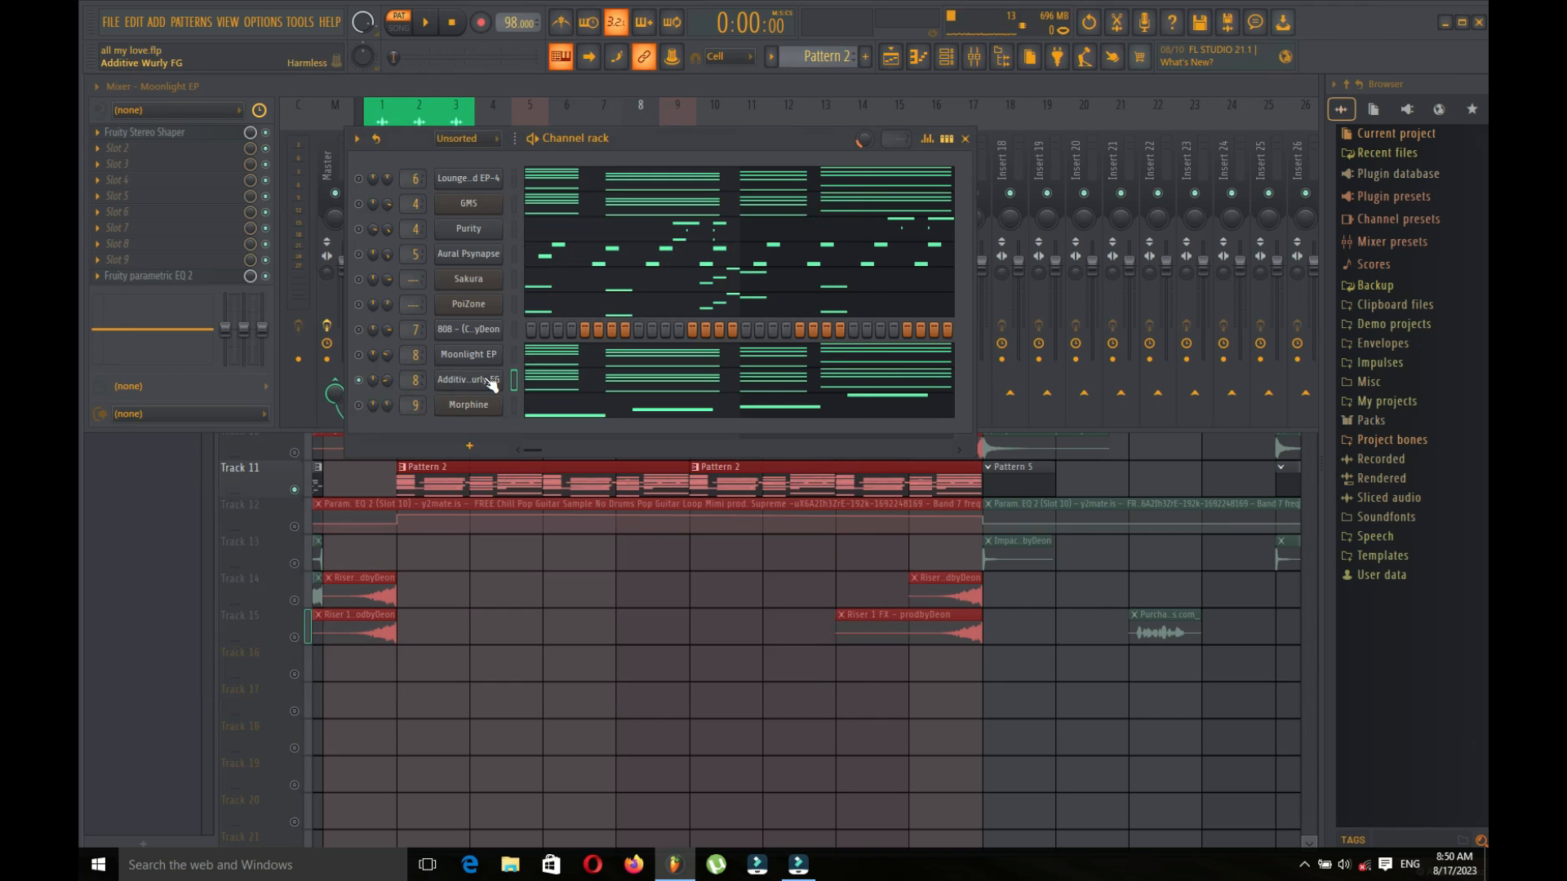
# Step: Solo the Morphine channel and play Pattern 2 while examining its melody in the piano roll
pyautogui.rightClick(371, 413)
pyautogui.click(371, 413)
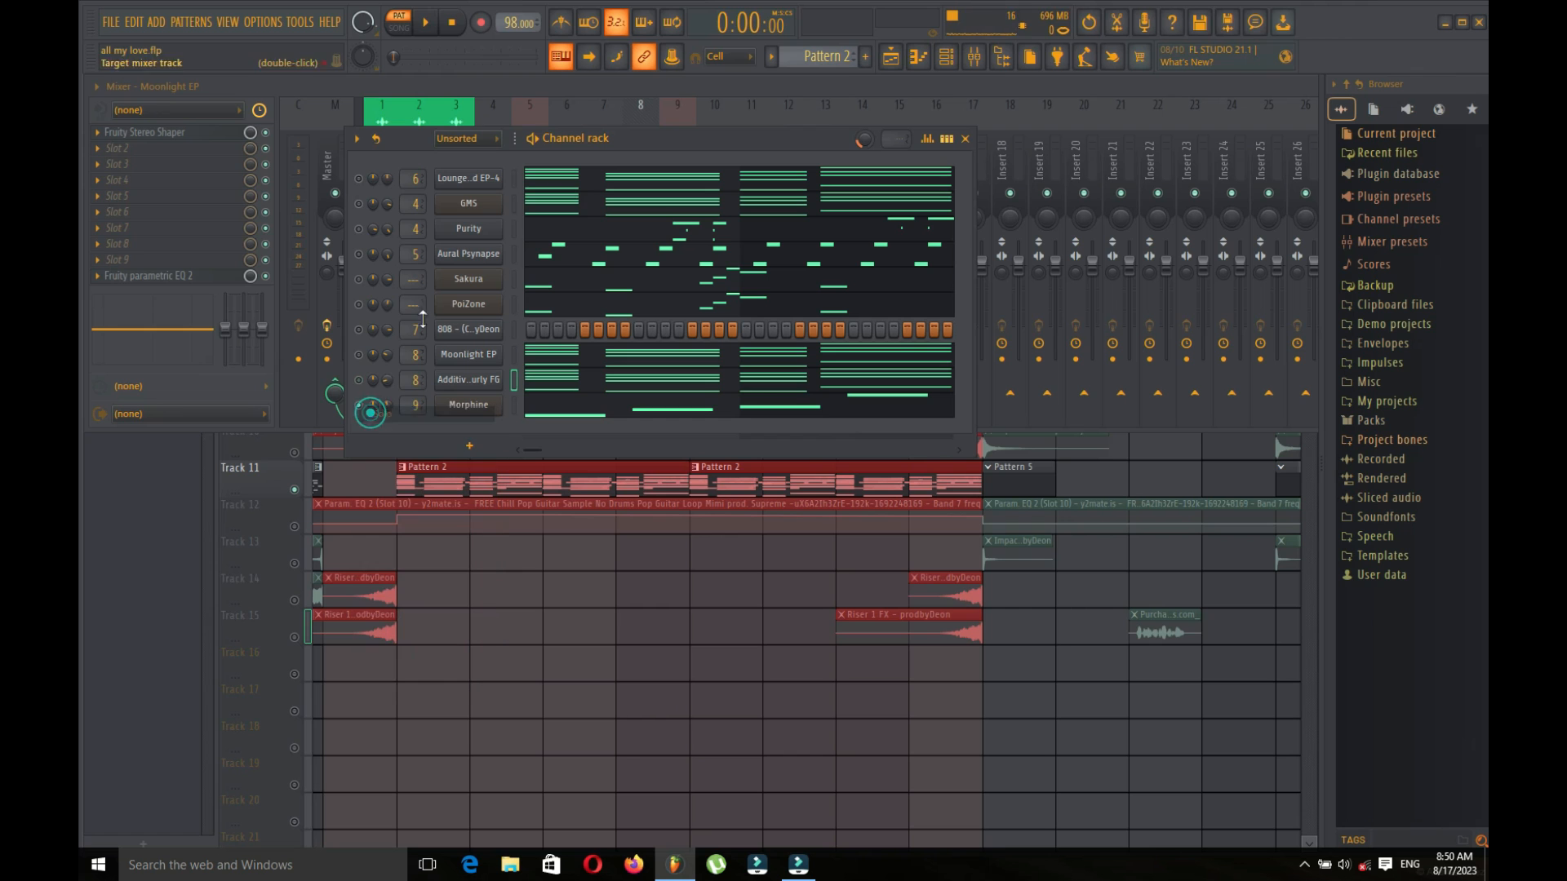
pyautogui.click(425, 23)
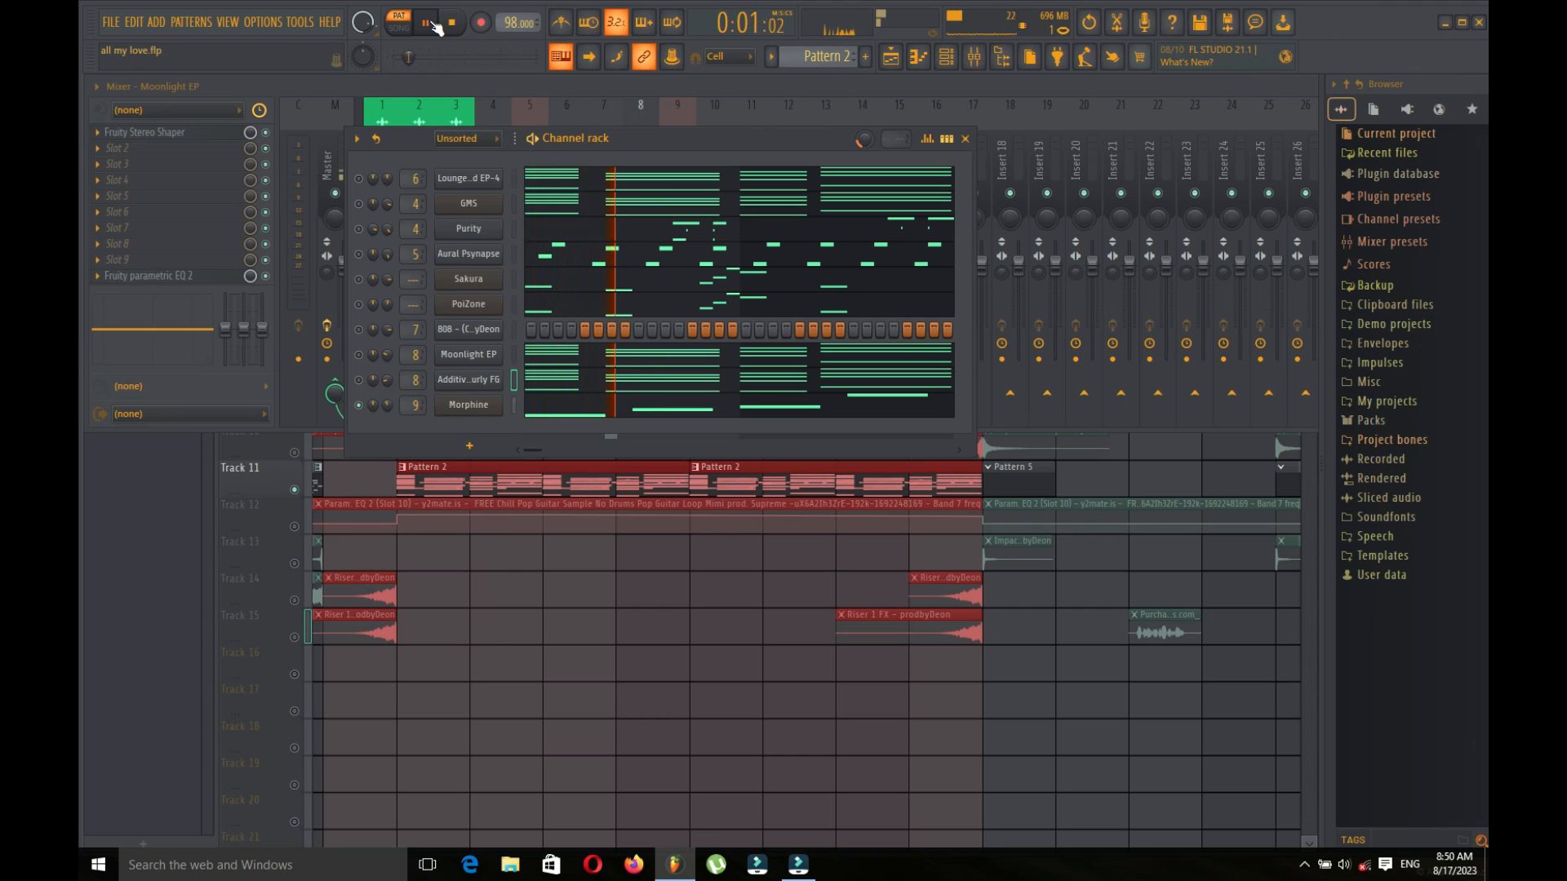
pyautogui.click(618, 408)
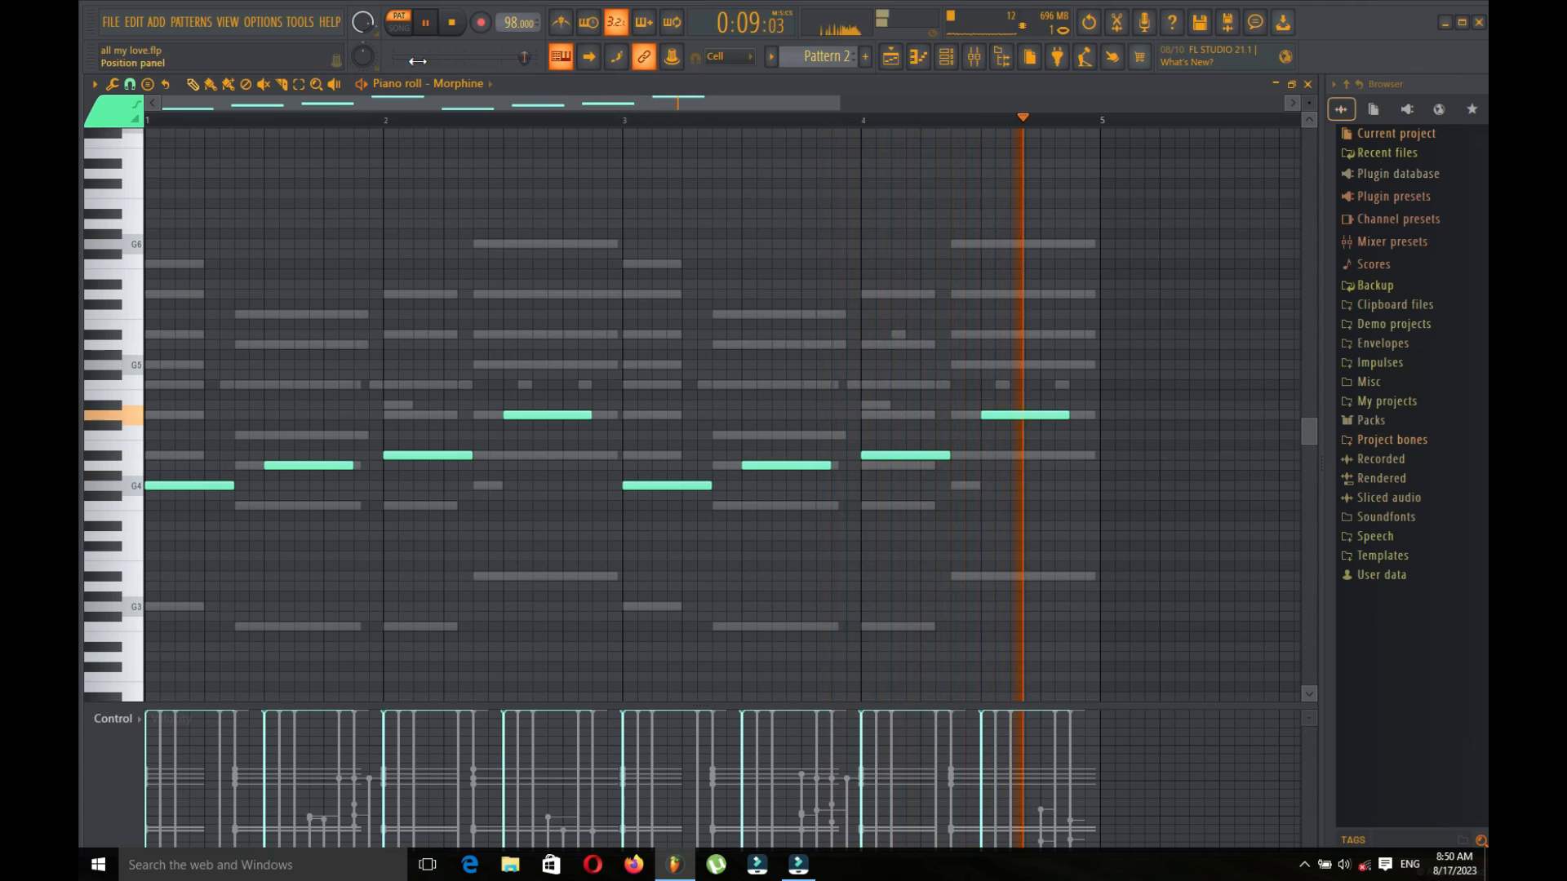
pyautogui.click(452, 22)
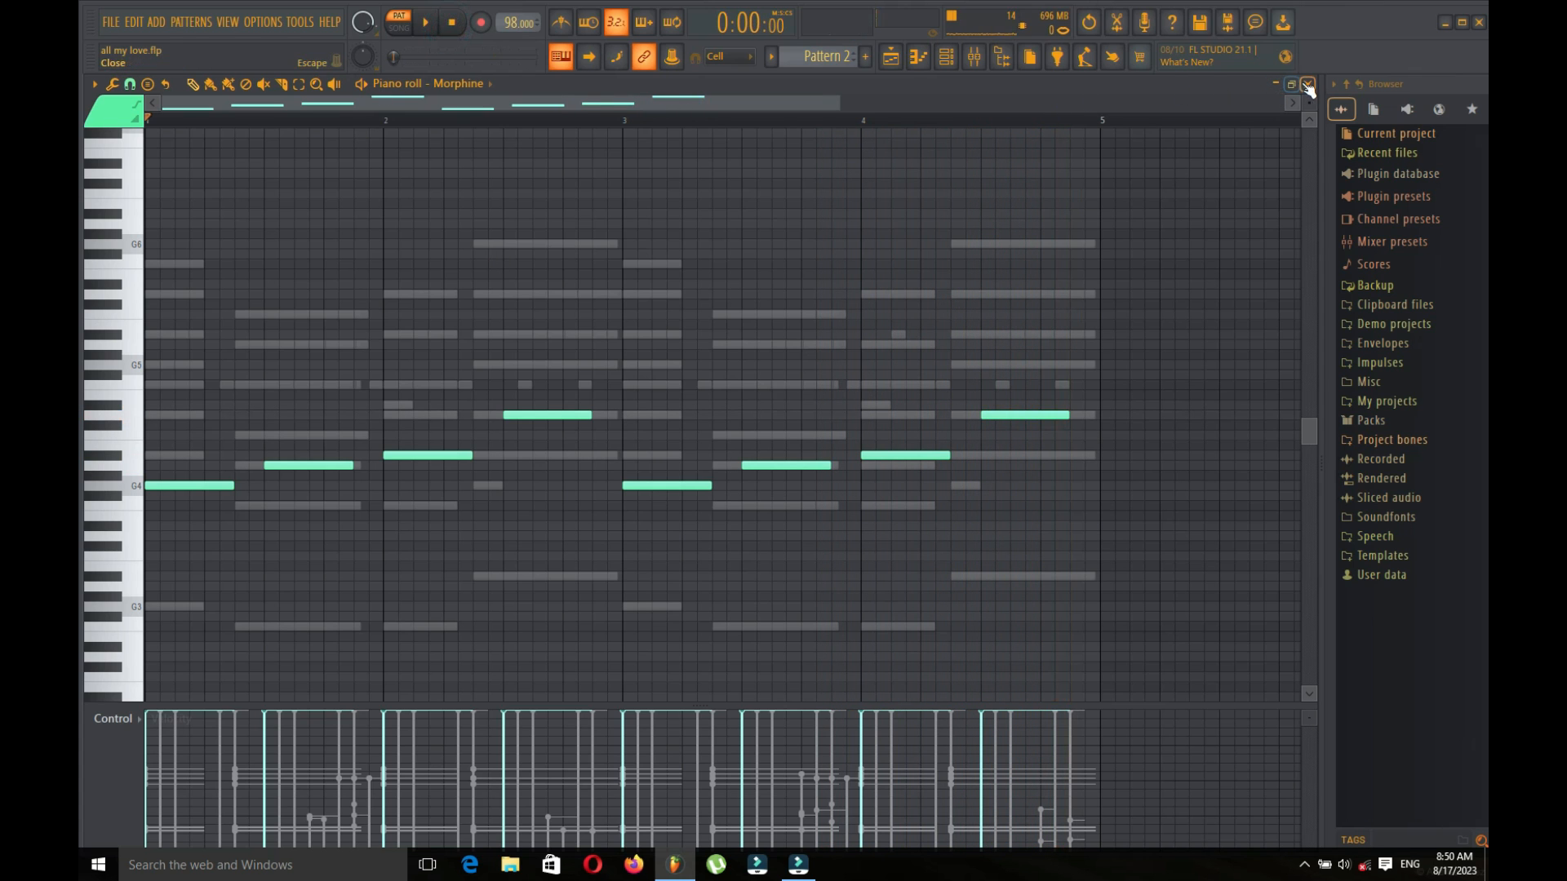
pyautogui.click(1308, 84)
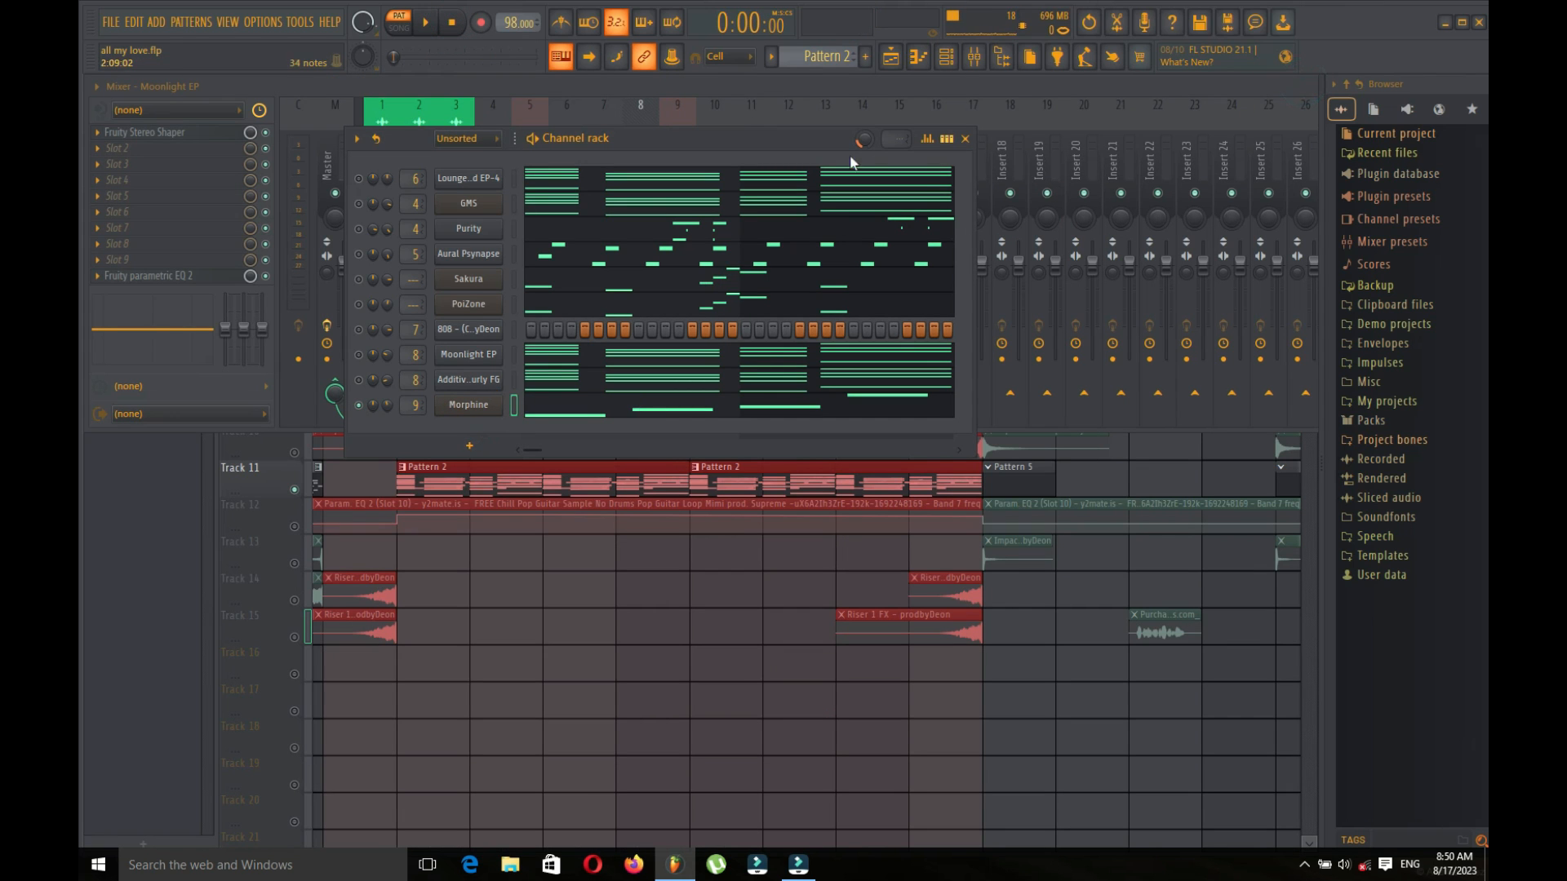
# Step: Inspect the Gross Beat, Fruity PanOMatic, ValhallaVintageVerb and Fruity parametric EQ 2 effects on the Morphine mixer track
pyautogui.click(689, 124)
pyautogui.click(687, 155)
pyautogui.click(200, 132)
pyautogui.click(204, 132)
pyautogui.click(192, 147)
pyautogui.click(192, 162)
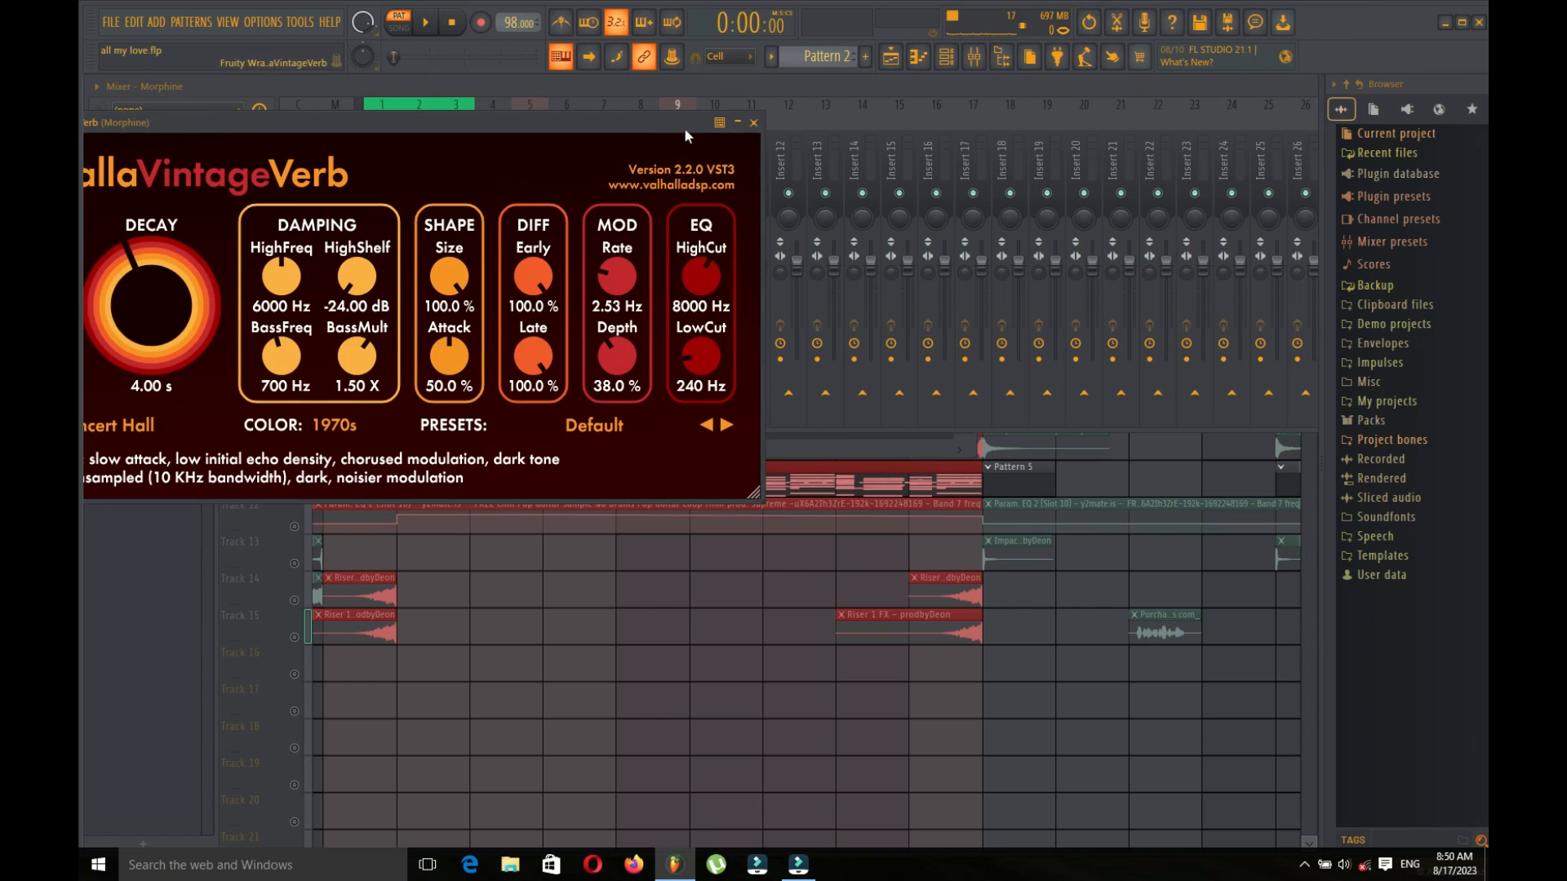
pyautogui.click(753, 123)
pyautogui.click(157, 275)
pyautogui.click(160, 277)
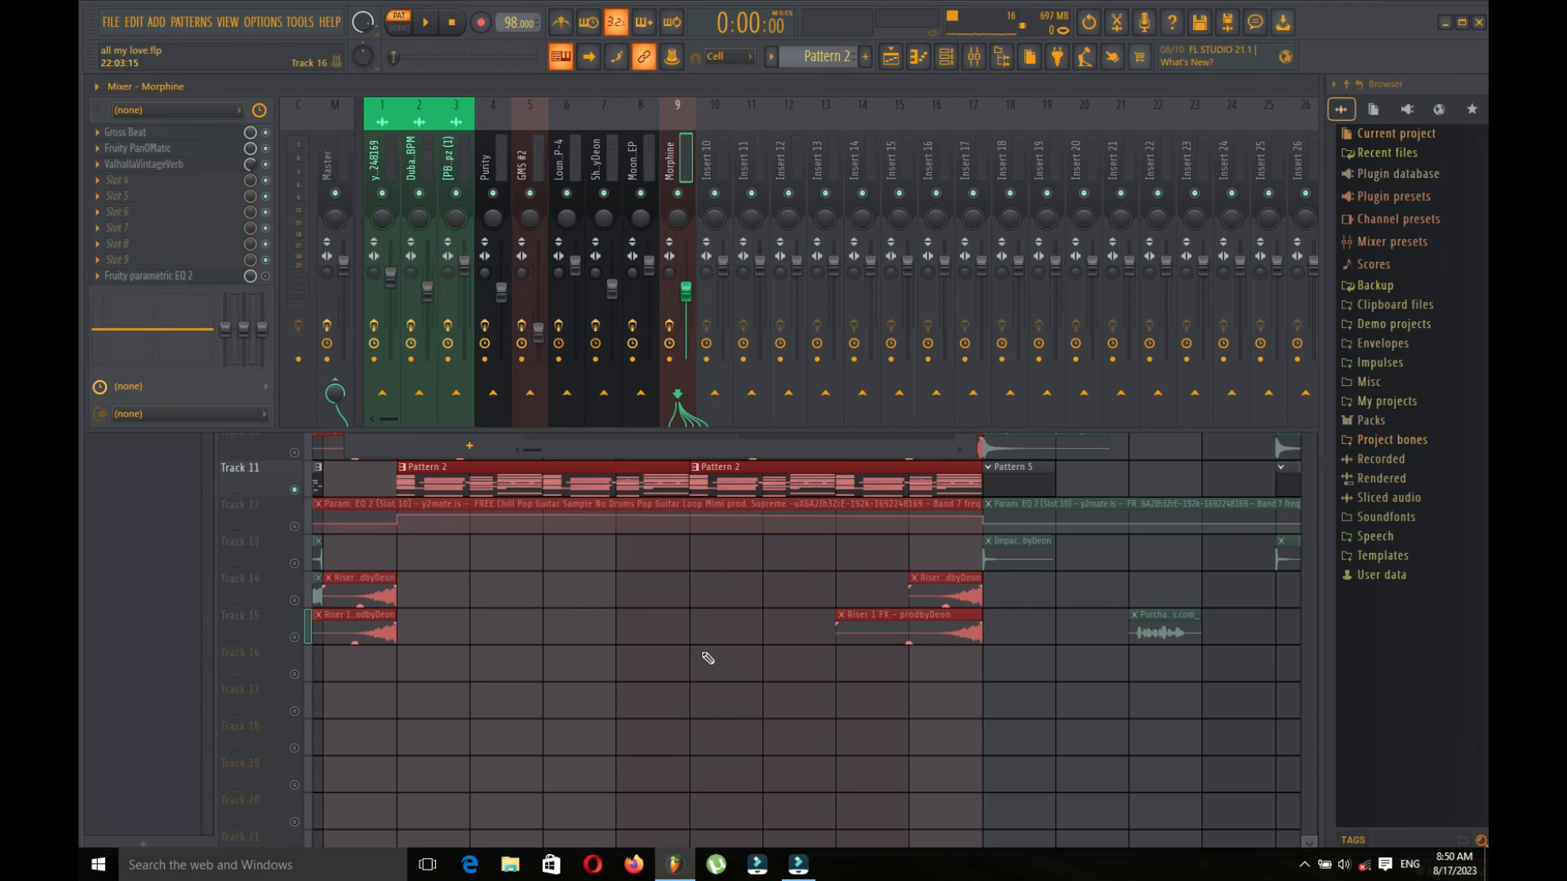
# Step: Return to the playlist and end the Track 11 solo by toggling solo on Track 12
pyautogui.press('F9')
pyautogui.rightClick(295, 525)
pyautogui.rightClick(295, 524)
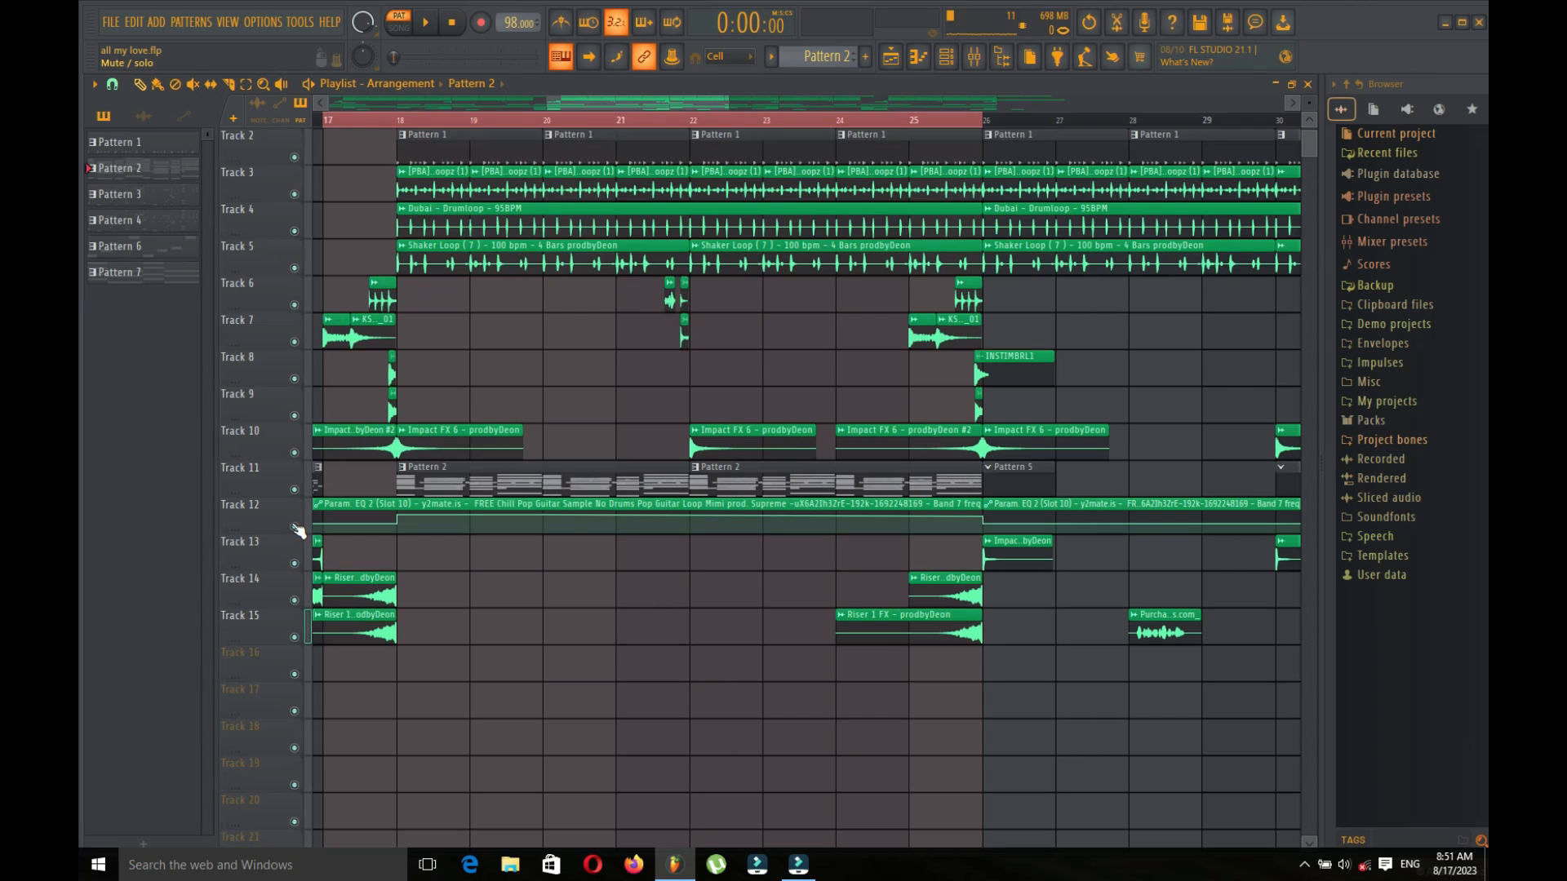